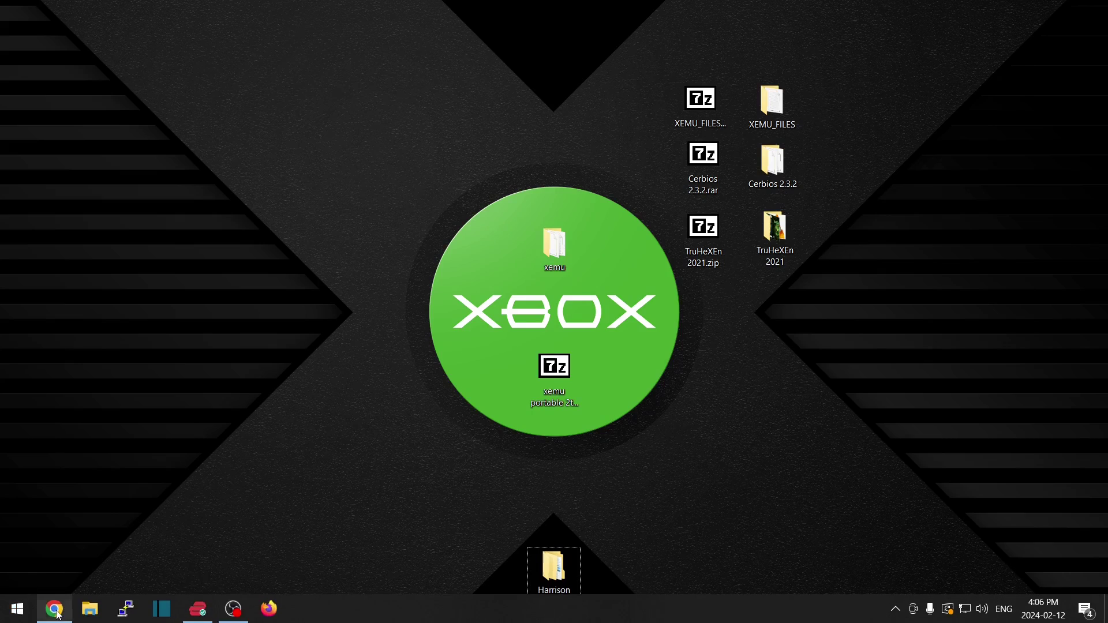
Switch to Chrome and download the "xemu portable 2tb ftp ready" zip archive from Google Drive.
left_click(53, 608)
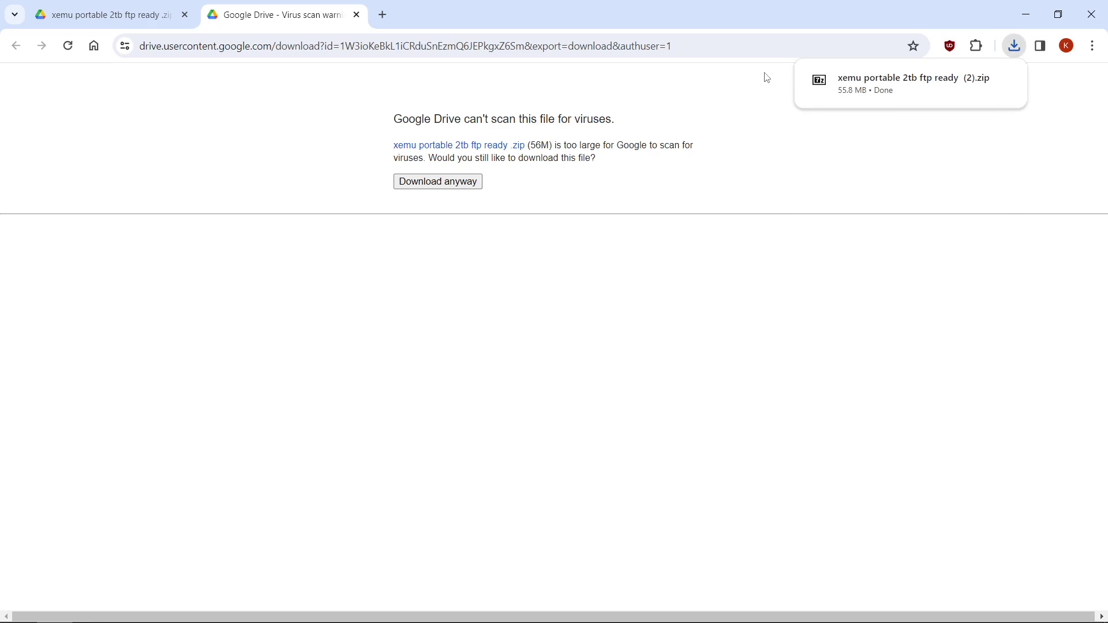
left_click(1093, 12)
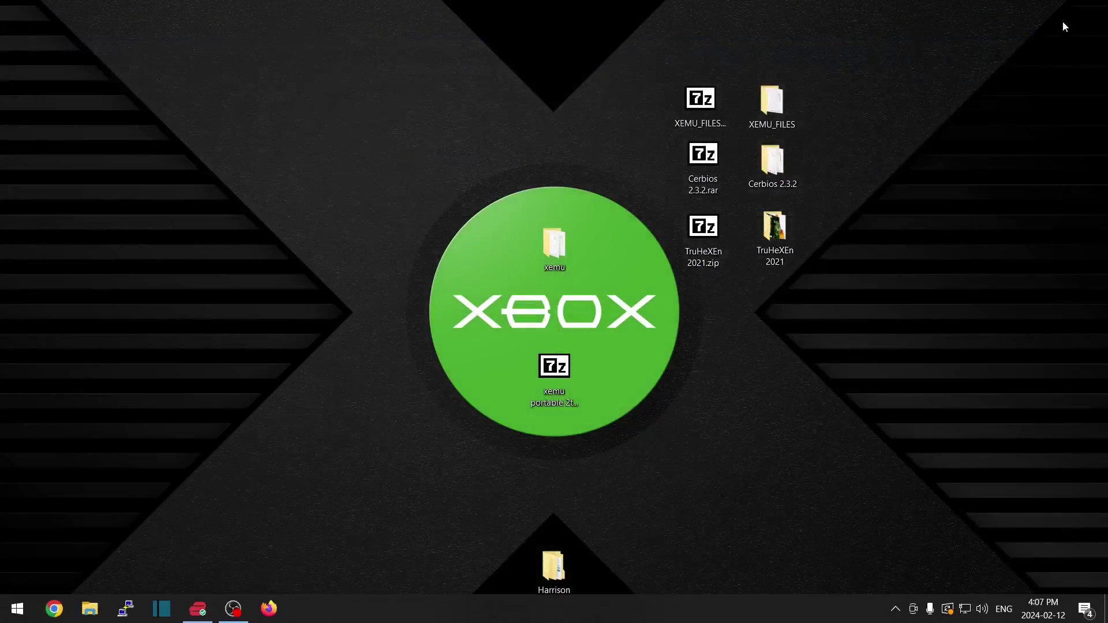
left_click(554, 381)
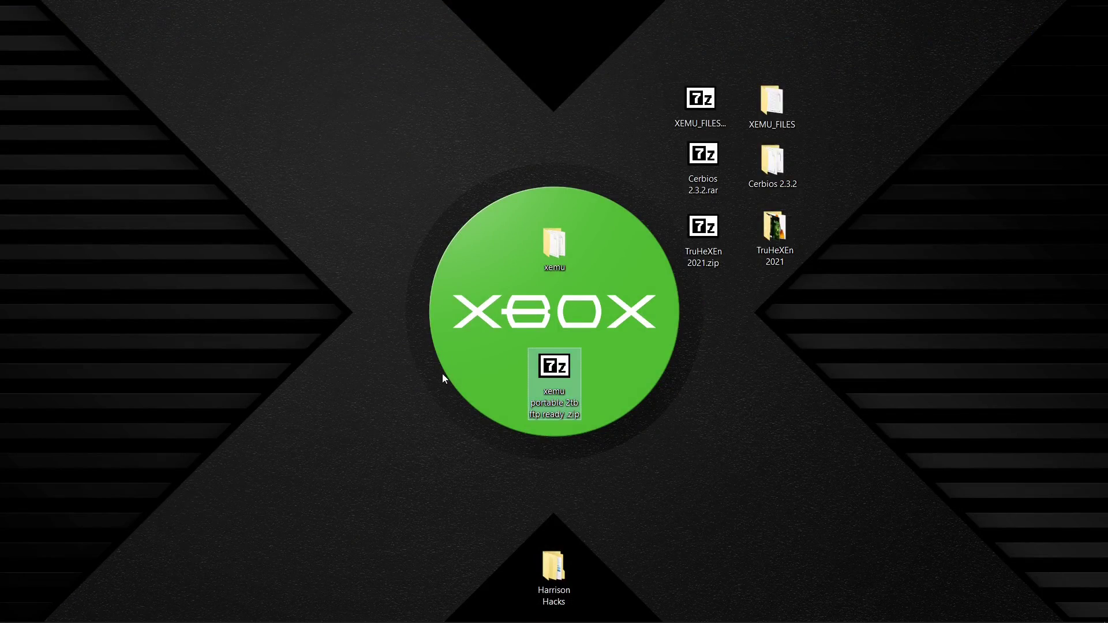
right_click(568, 361)
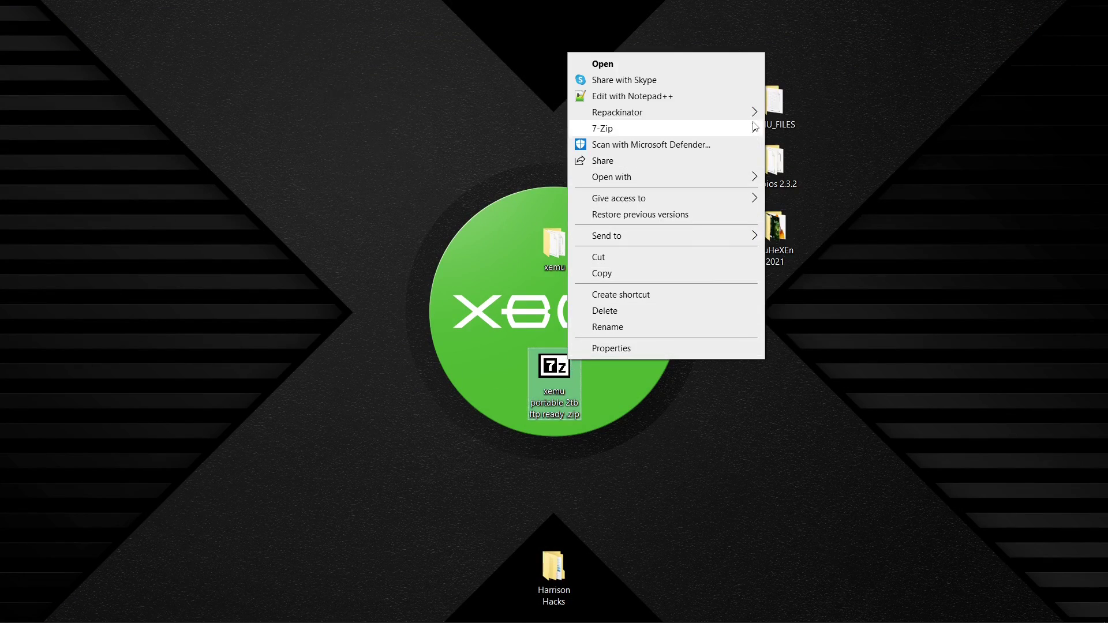
mouse_move(754, 127)
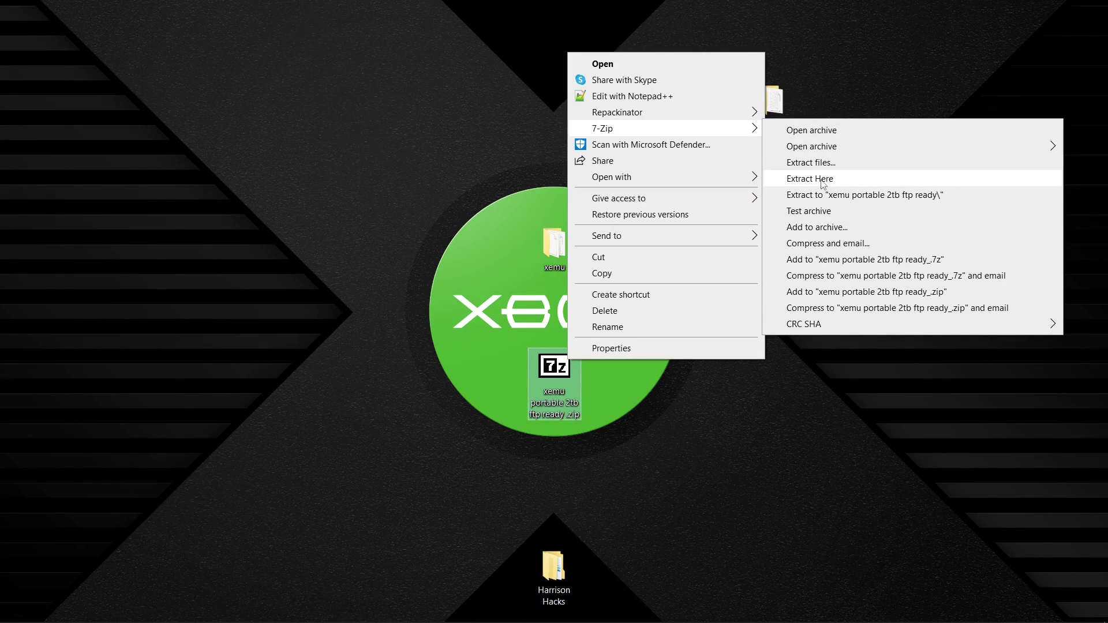
left_click(433, 211)
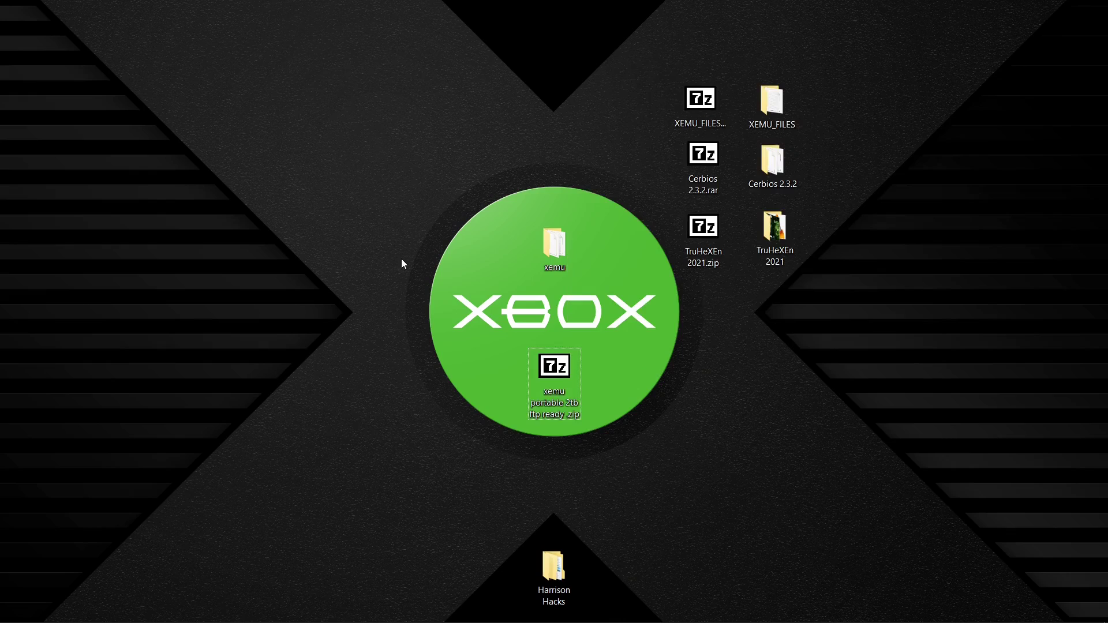
Examine the contents of the bios and boot folders inside the xemu folder on the desktop.
double_click(555, 246)
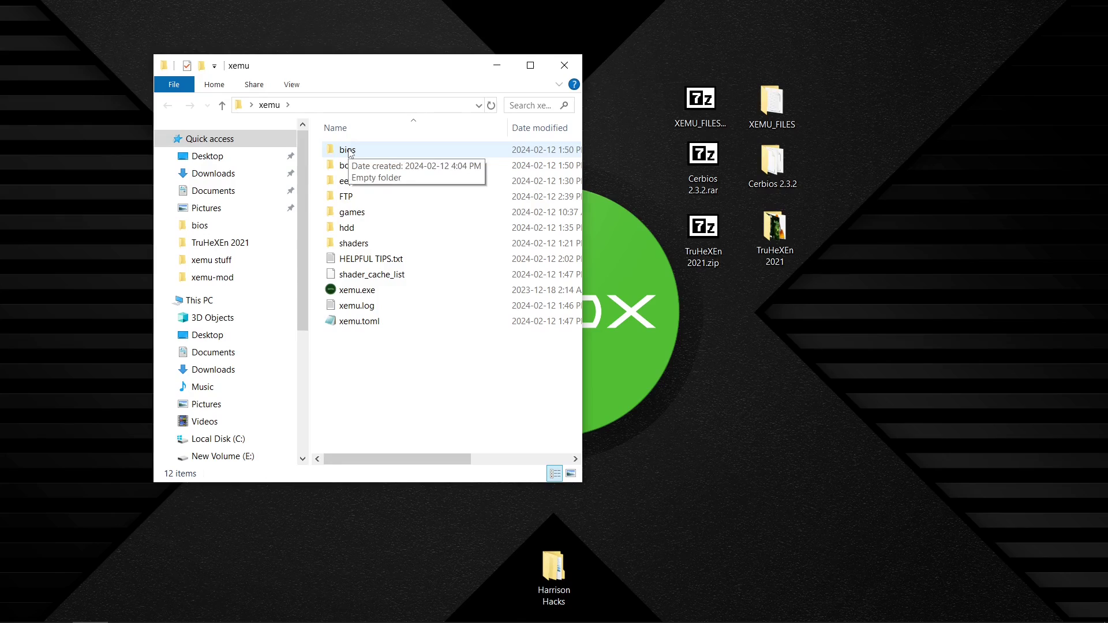
double_click(348, 150)
left_click(222, 105)
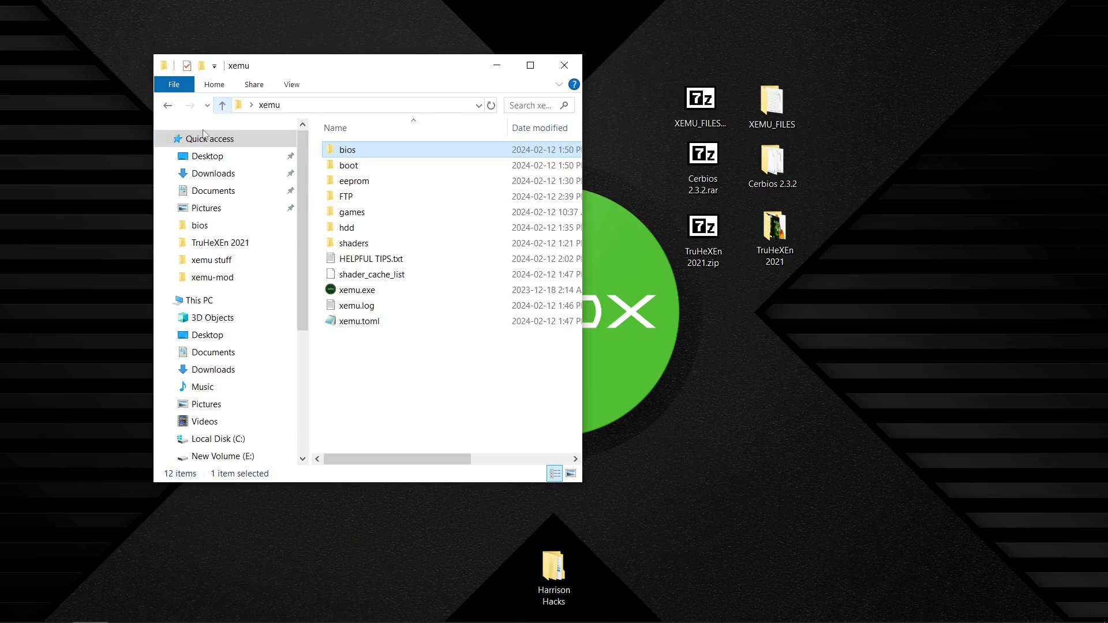
double_click(349, 167)
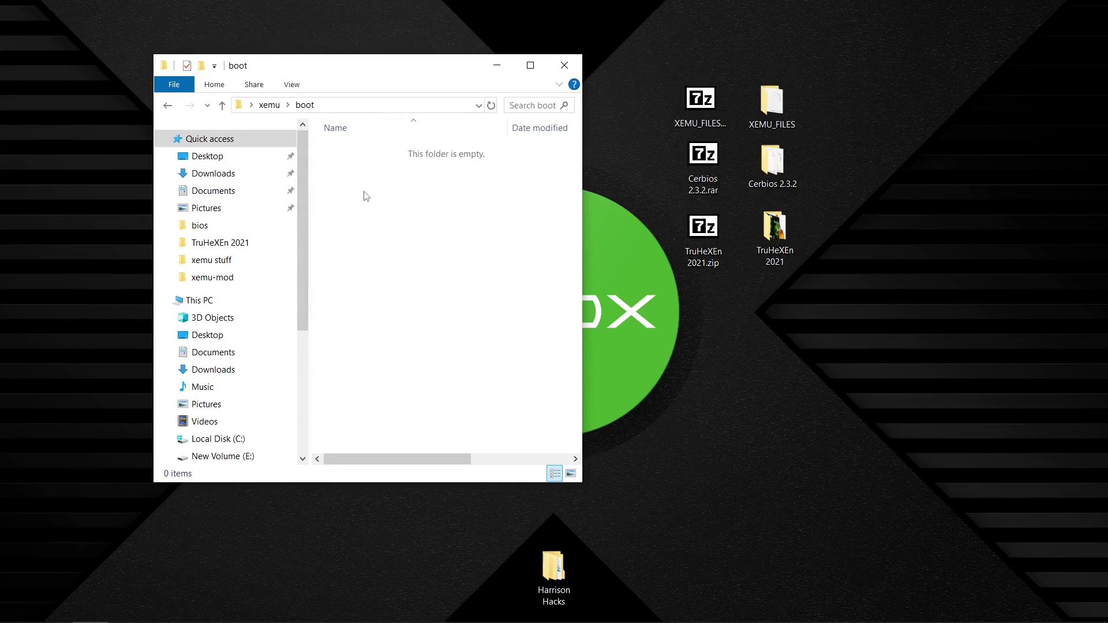
left_click(222, 105)
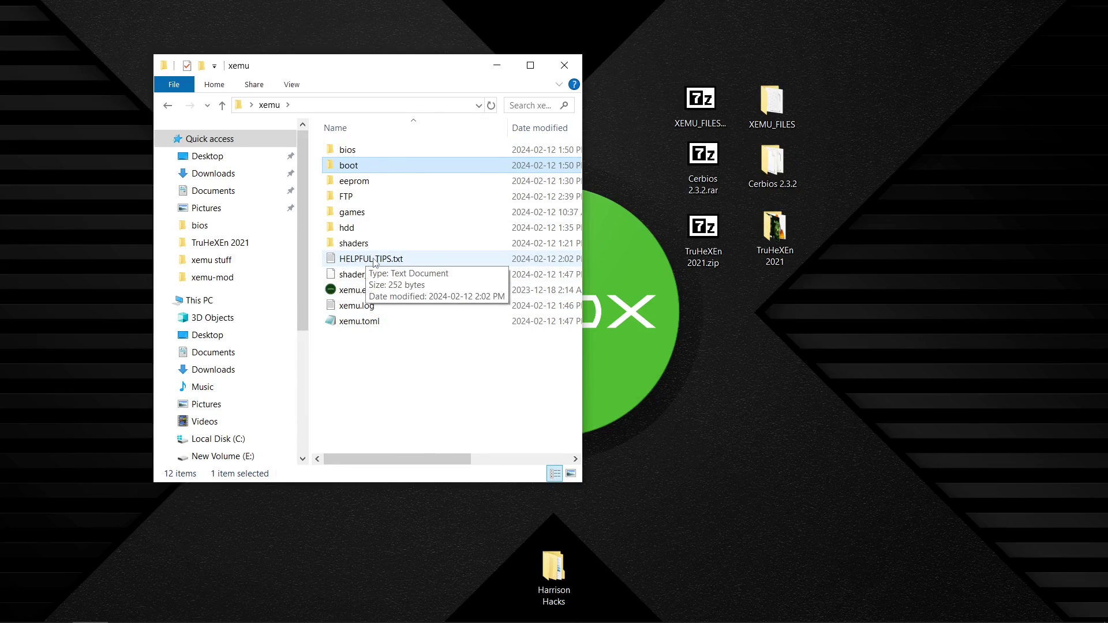
Copy the first download link from HELPFUL TIPS.txt in the xemu folder and put the text file and folder away.
double_click(373, 260)
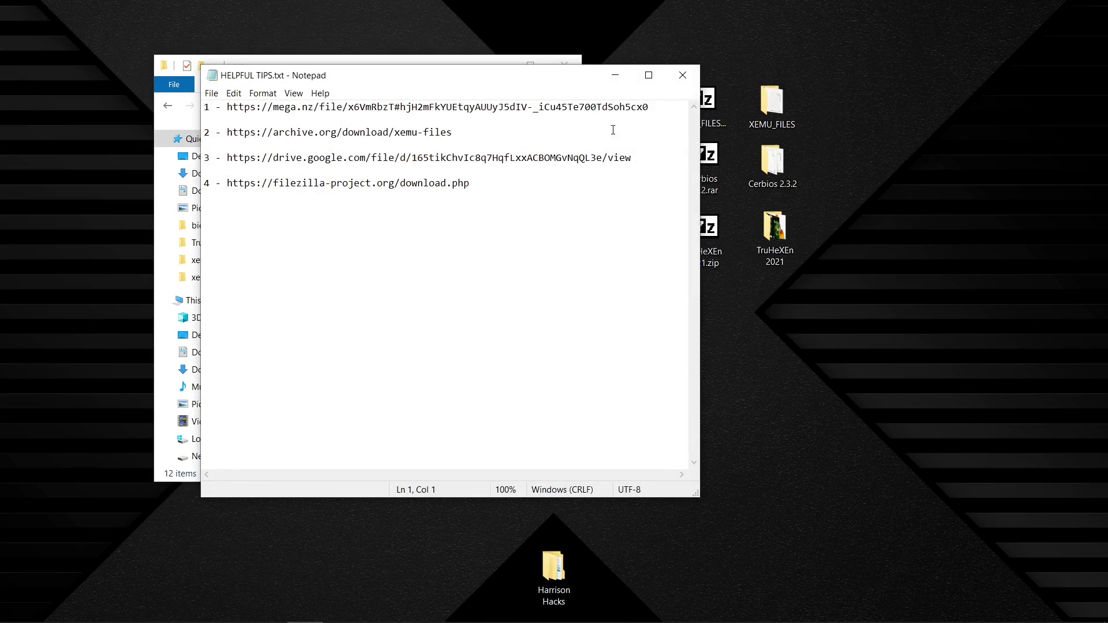
left_click_drag(650, 108, 227, 108)
right_click(304, 107)
left_click(334, 148)
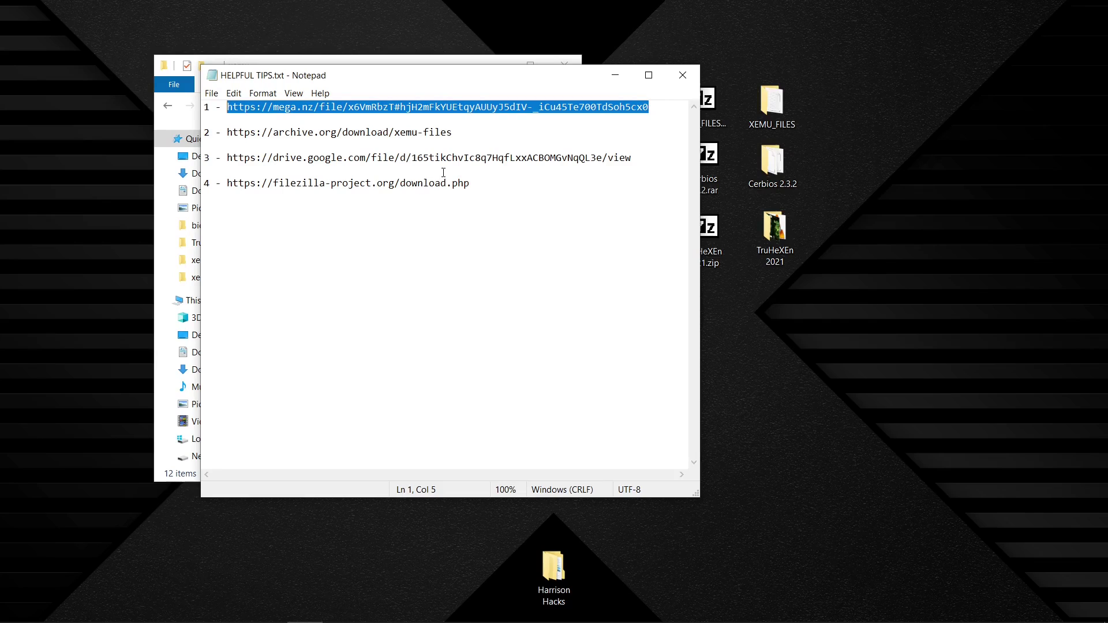
left_click(683, 75)
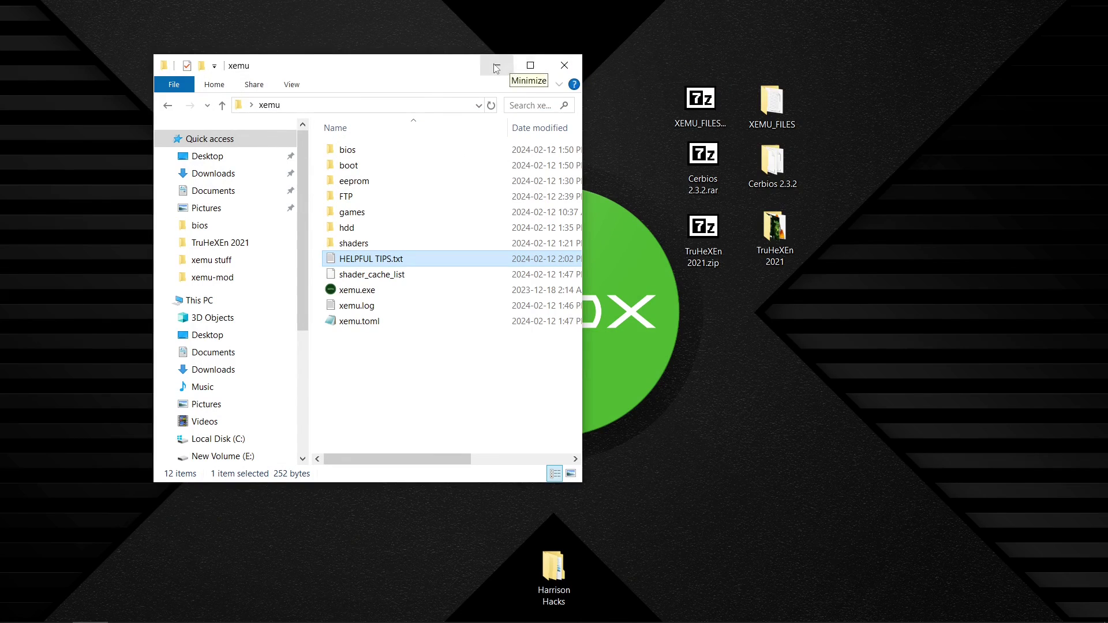
left_click(566, 65)
left_click(700, 101)
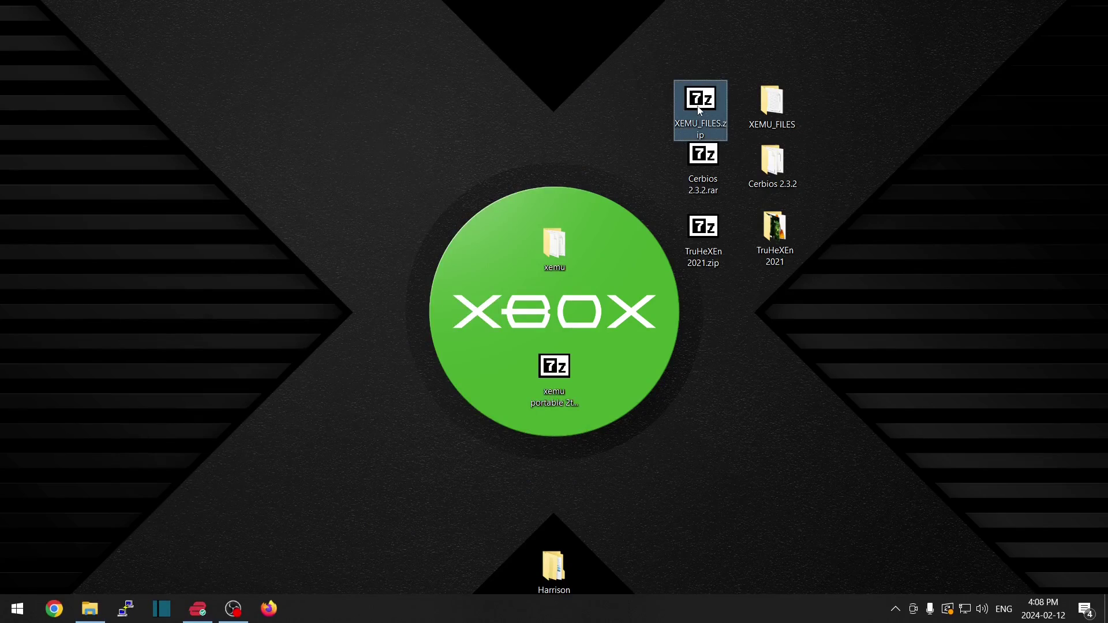
left_click(654, 110)
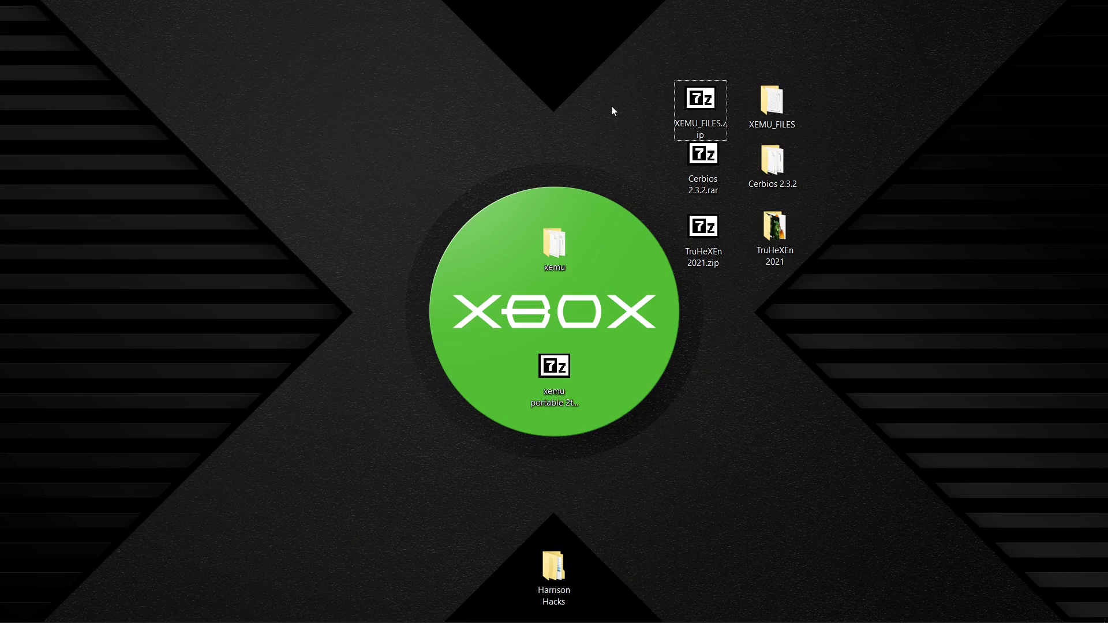
left_click_drag(645, 105, 734, 265)
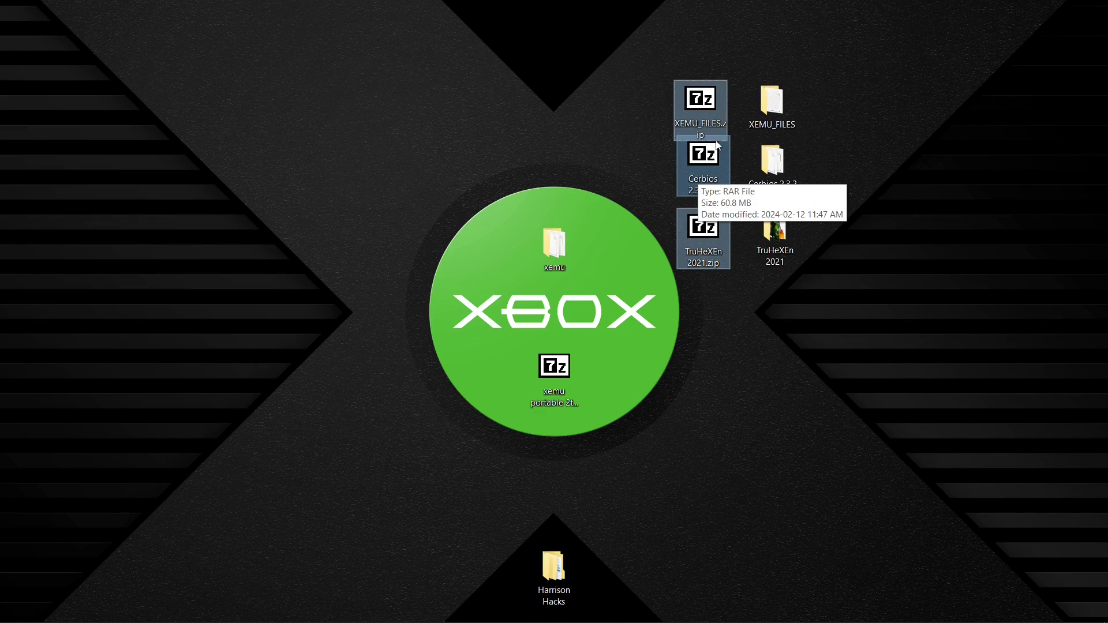
right_click(702, 112)
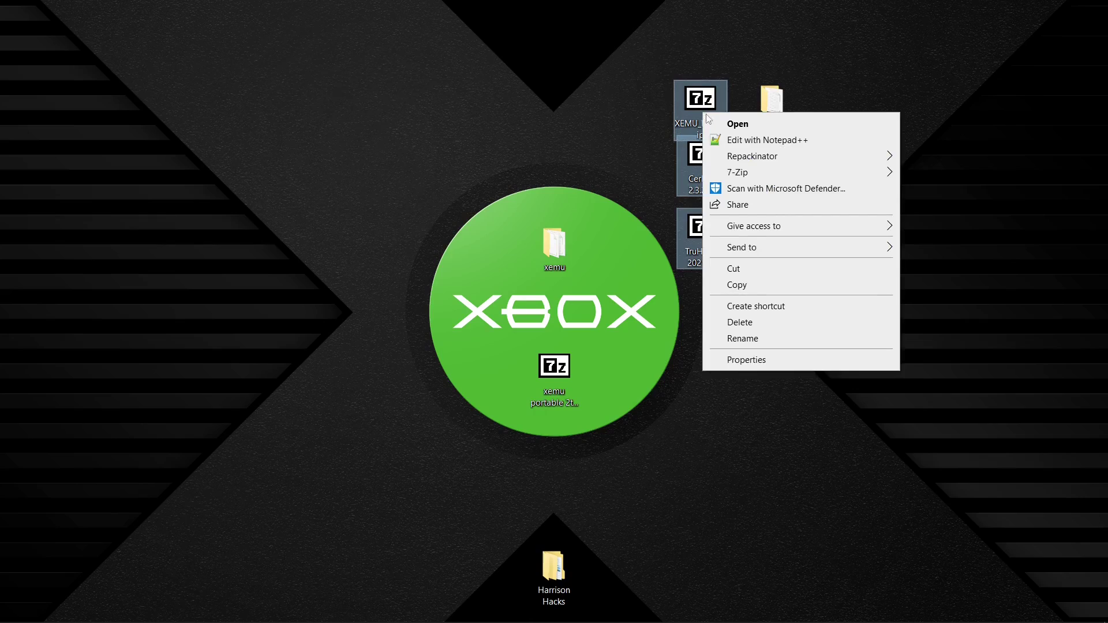
mouse_move(814, 173)
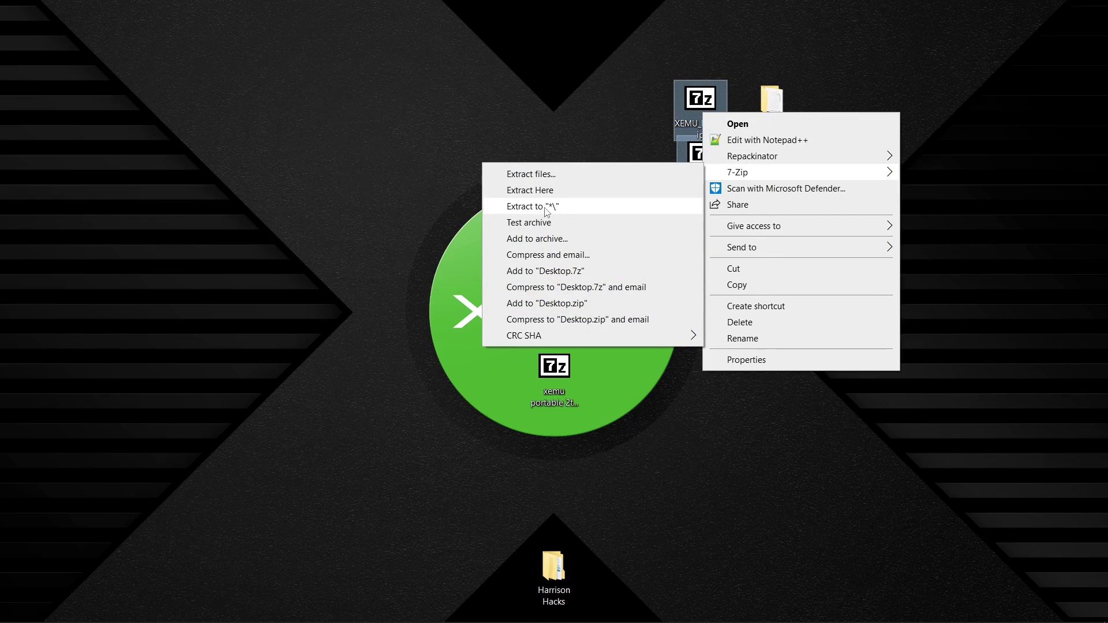
left_click(575, 118)
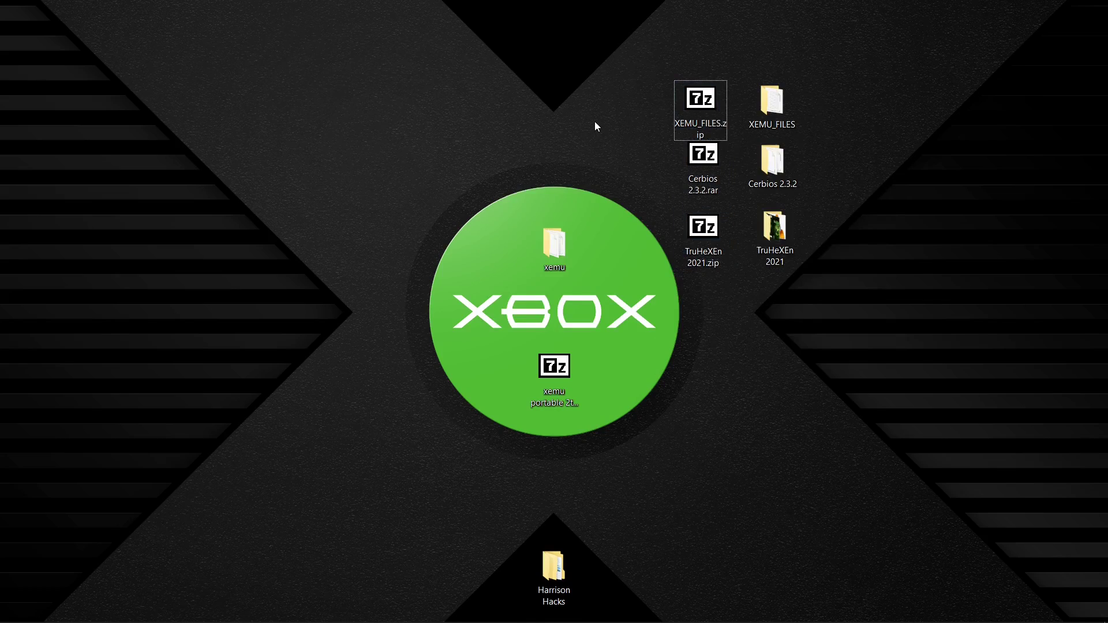
Open the XEMU_FILES folder from the desktop and arrange it side by side with the xemu folder.
double_click(773, 104)
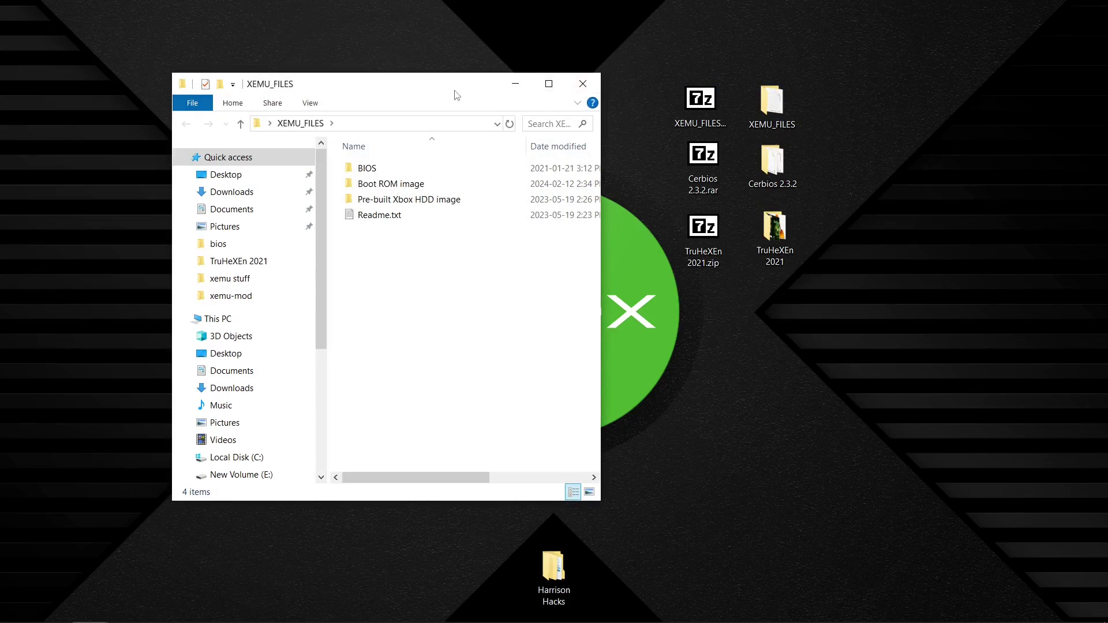
left_click_drag(456, 96, 1104, 166)
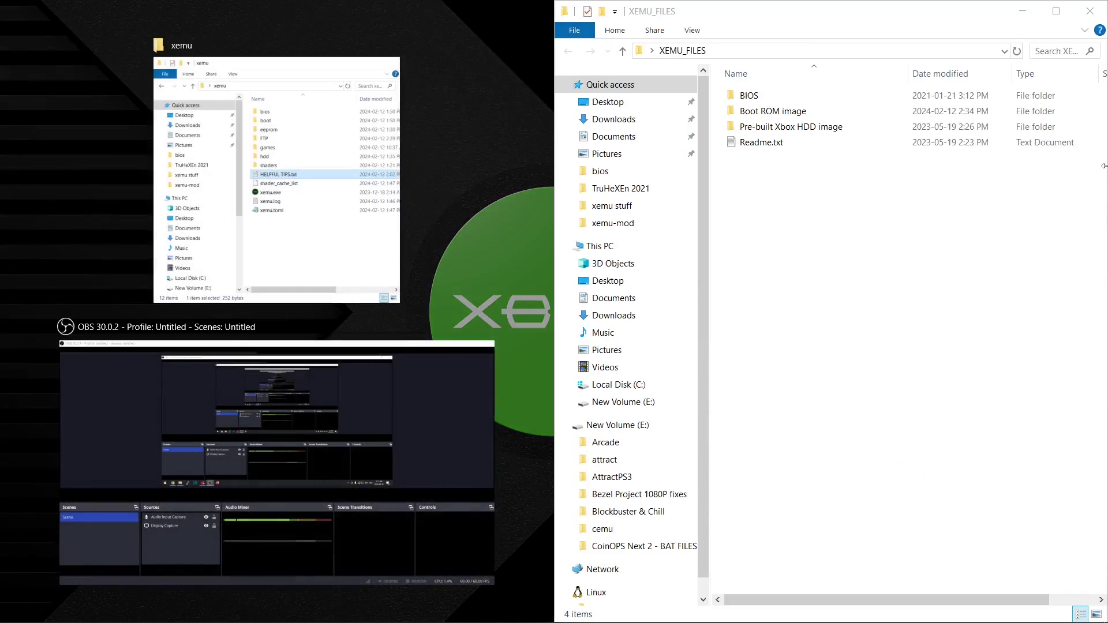
left_click(254, 166)
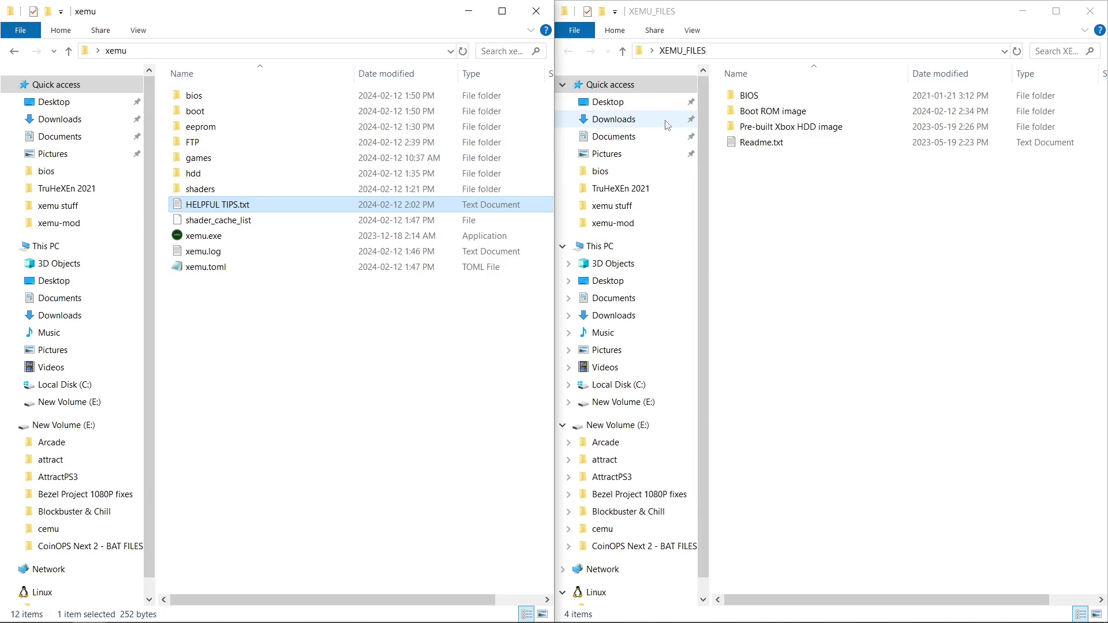
Copy mcpx_1.0.bin and MD5.txt from the Boot ROM image folder of XEMU_FILES into xemu's boot folder.
double_click(752, 112)
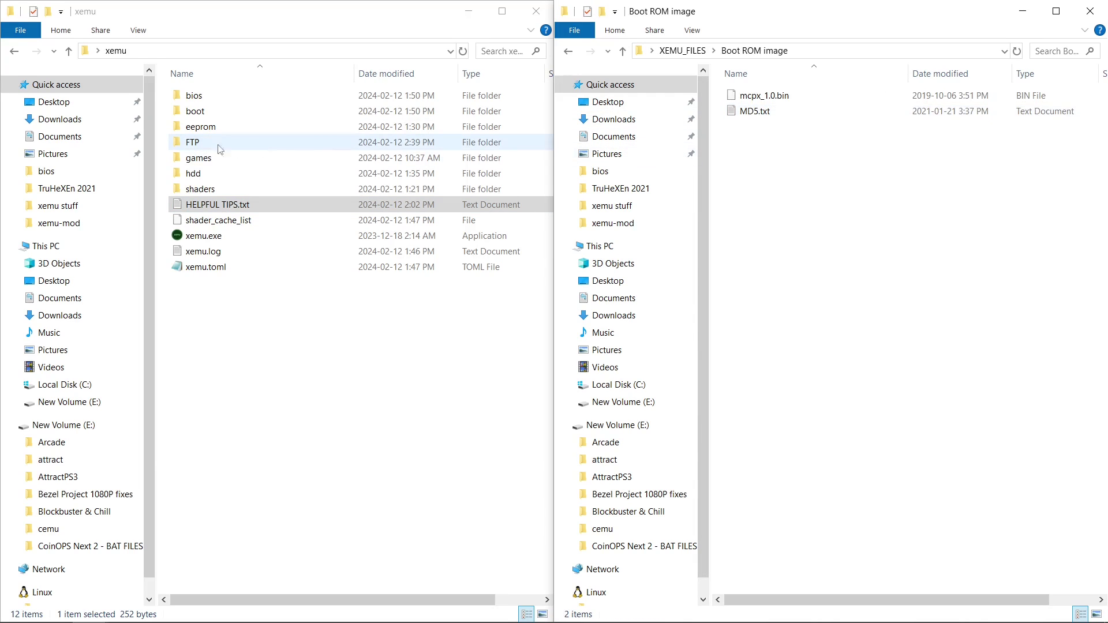
double_click(207, 113)
left_click_drag(796, 146, 736, 88)
right_click(748, 111)
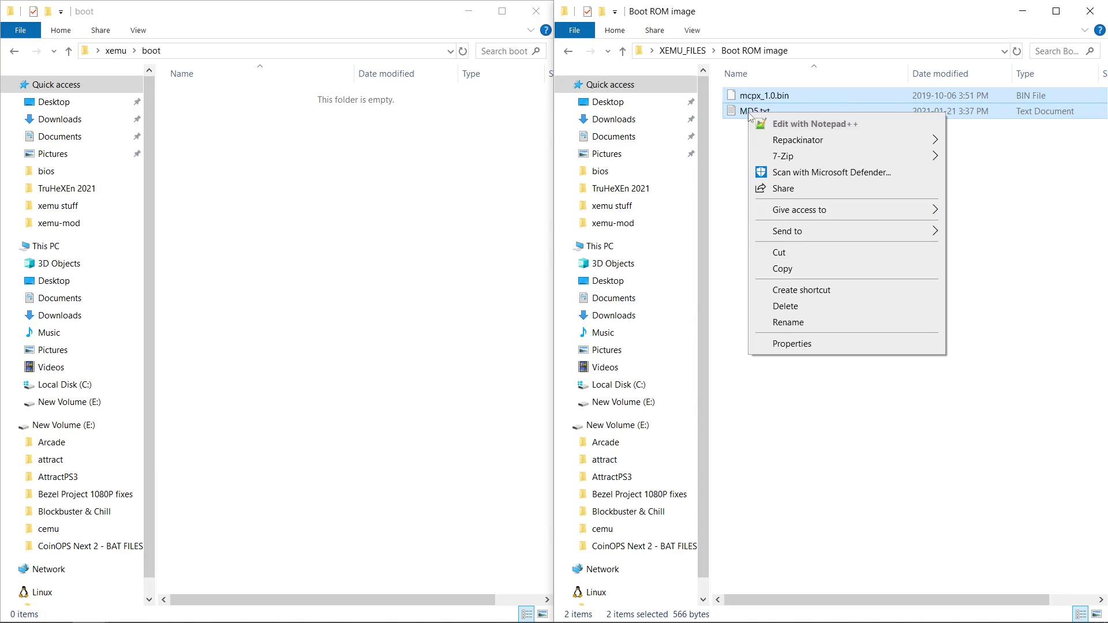
left_click(790, 269)
right_click(350, 217)
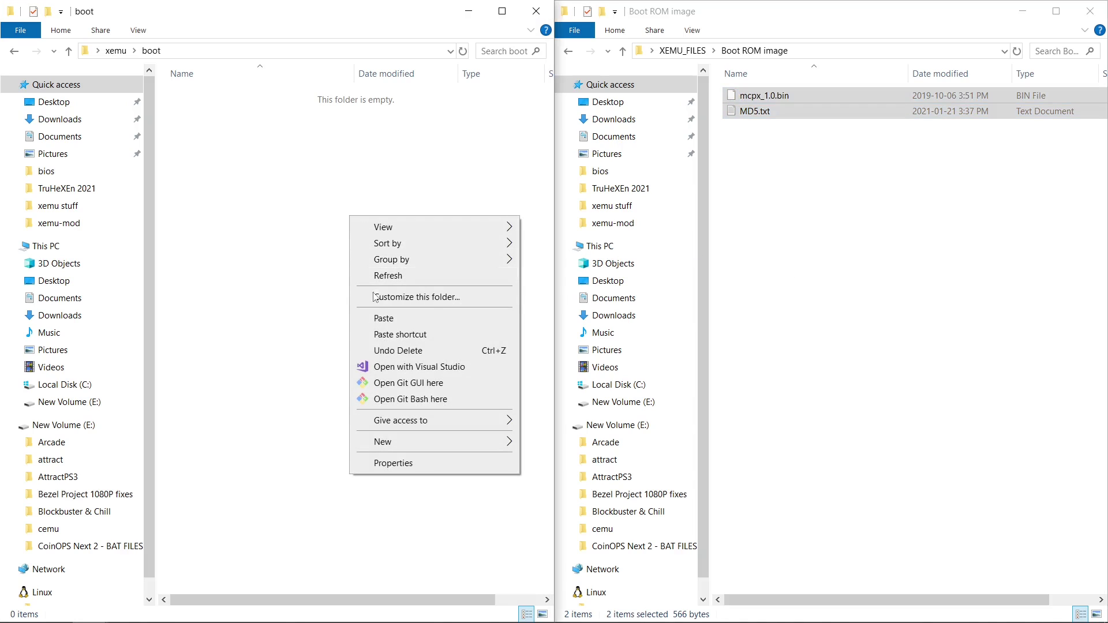
left_click(378, 317)
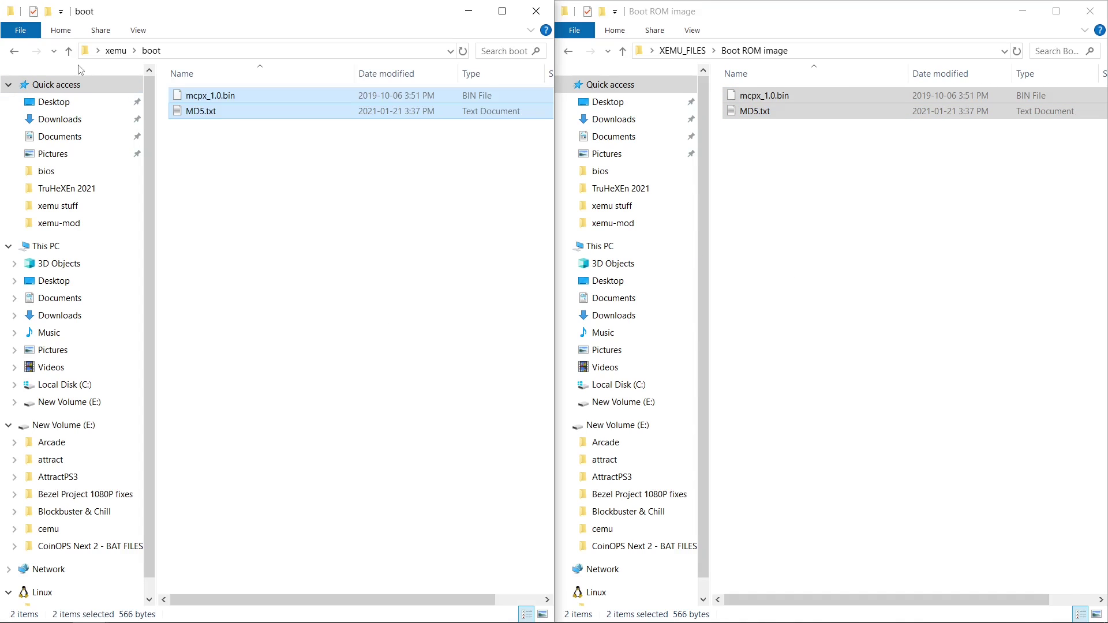
Open xemu's empty bios folder and arrange the Cerbios 2.3.2 folder from the desktop beside it.
left_click(68, 50)
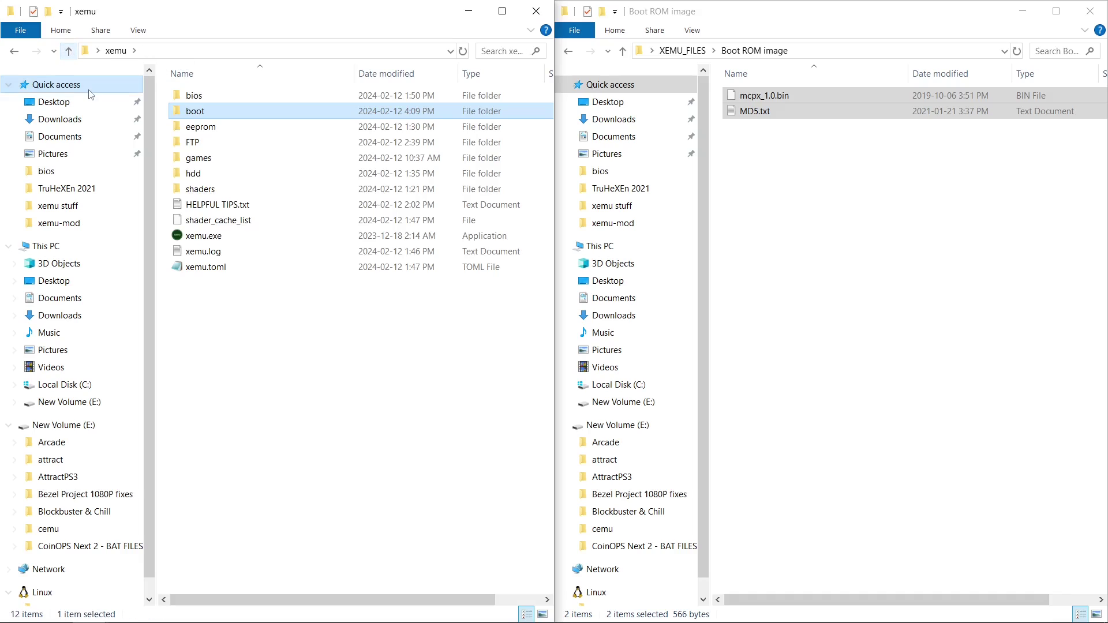
double_click(197, 97)
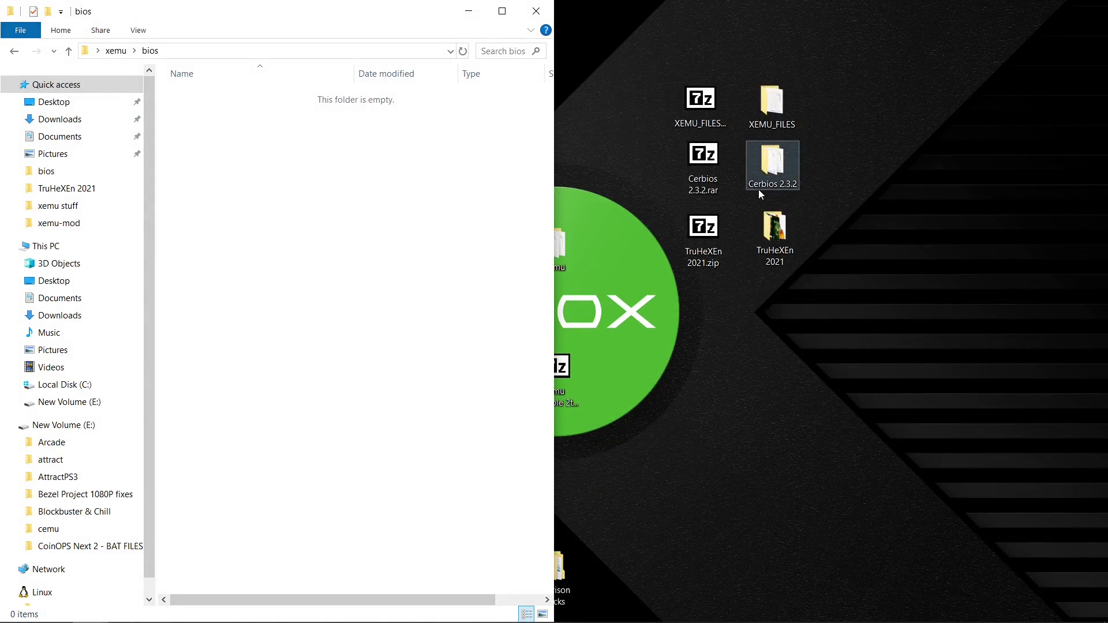
double_click(770, 169)
left_click_drag(438, 87, 1103, 154)
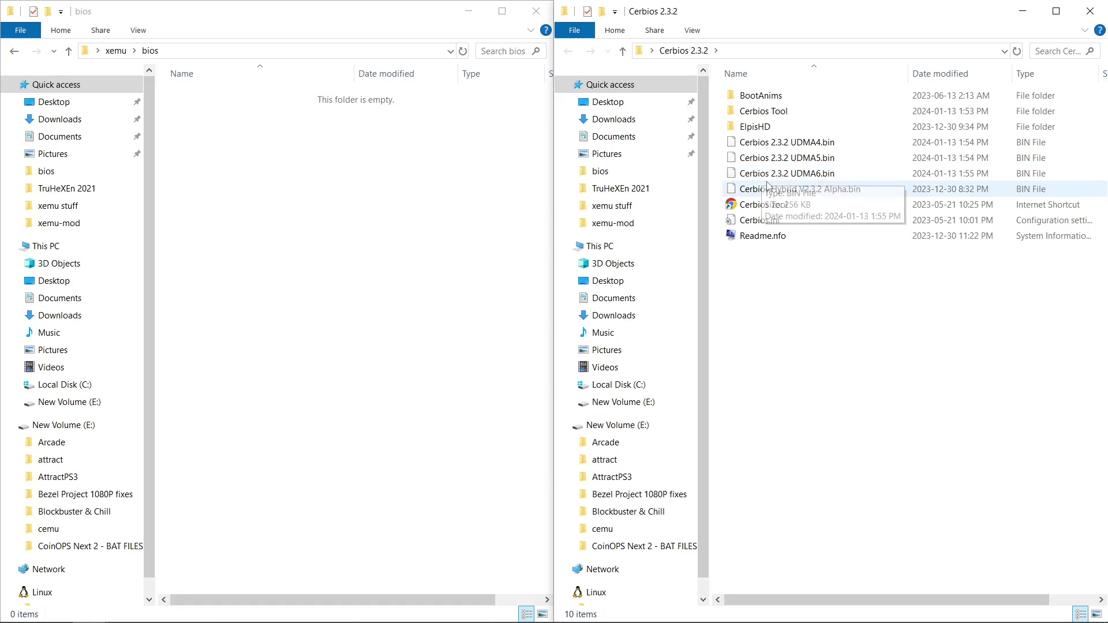
Copy Cerbios 2.3.2 UDMA6.bin from the Cerbios 2.3.2 folder into xemu's bios folder.
right_click(771, 178)
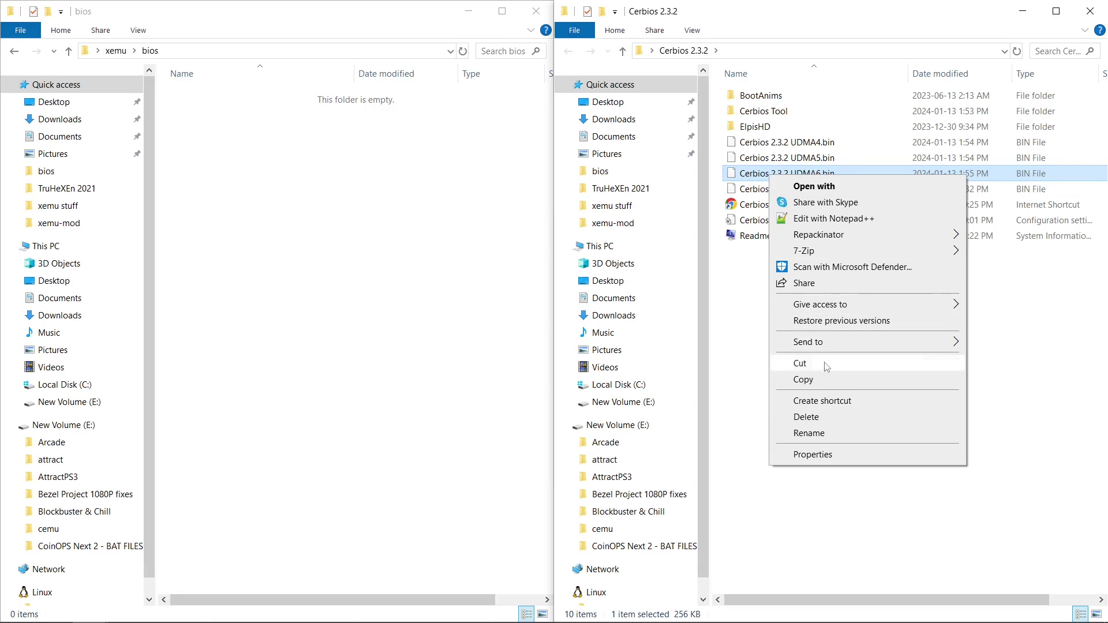
left_click(802, 379)
right_click(331, 200)
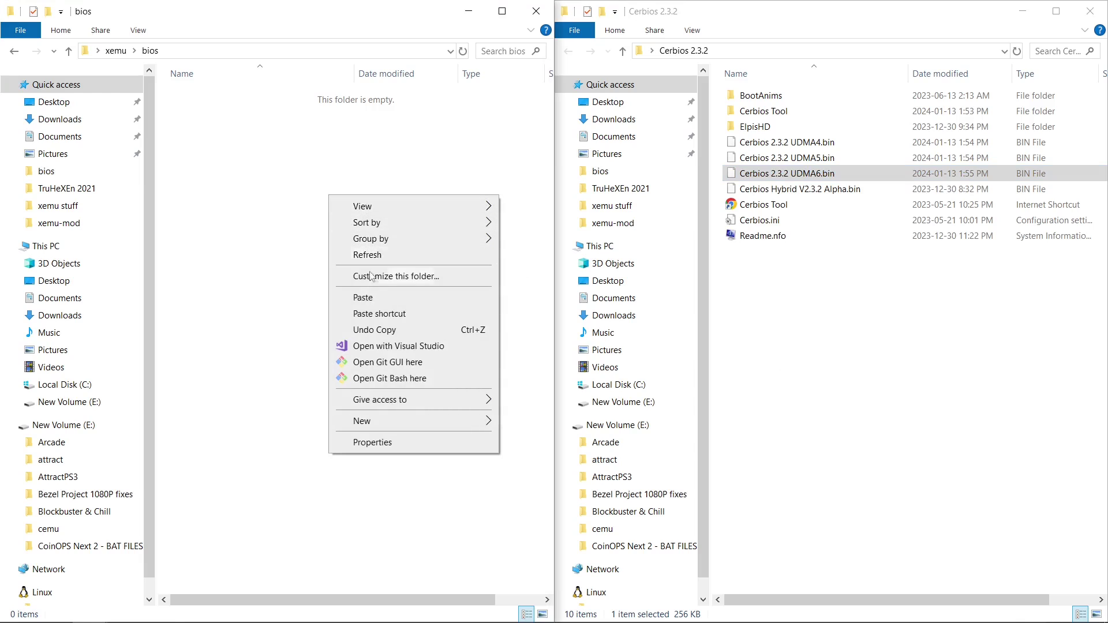
left_click(363, 296)
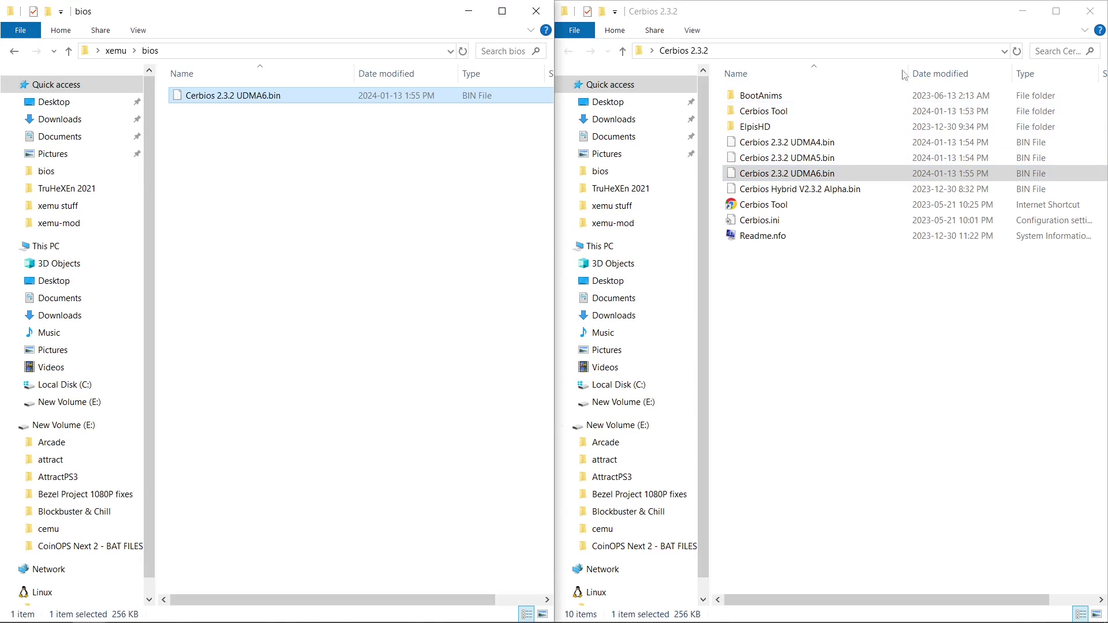
Close the Cerbios 2.3.2 folder, maximize the bios folder window and return to the main xemu folder.
left_click(1090, 12)
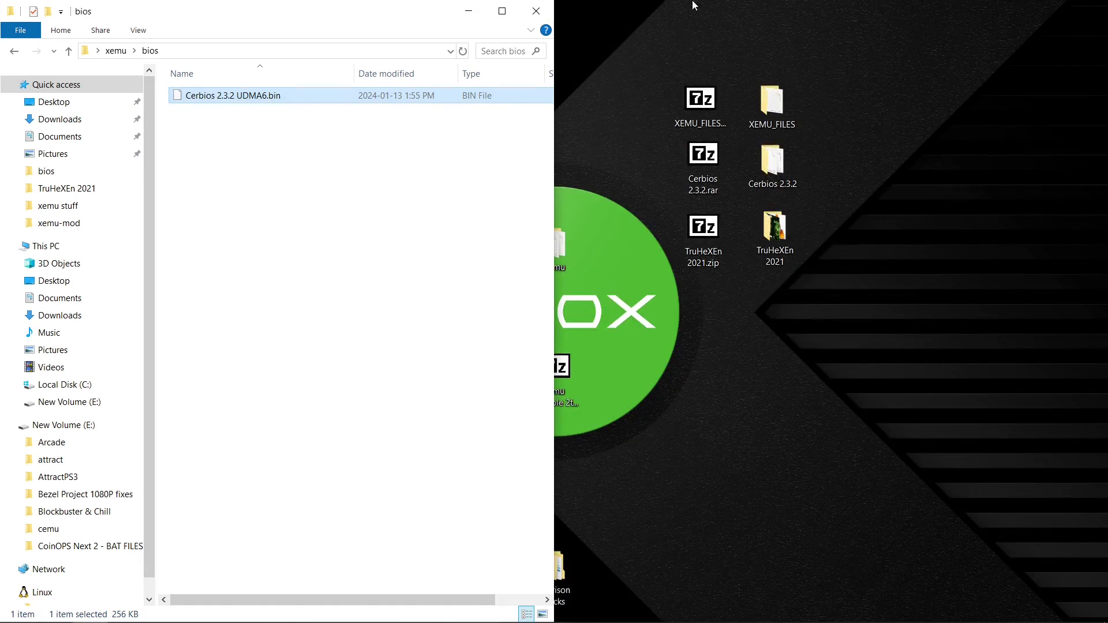
left_click(502, 11)
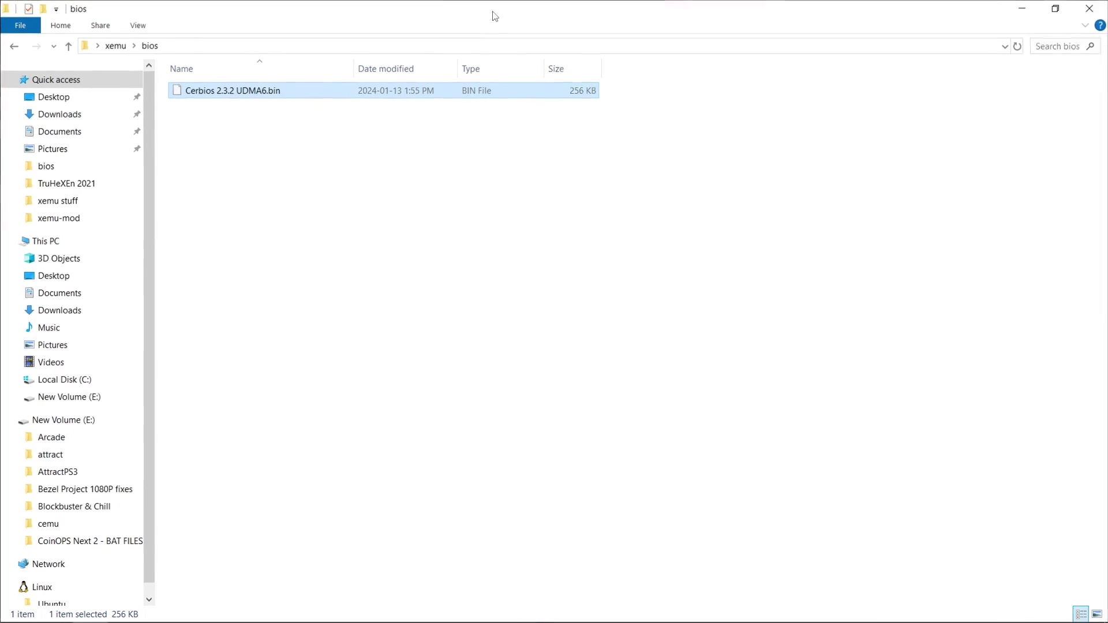
left_click(67, 45)
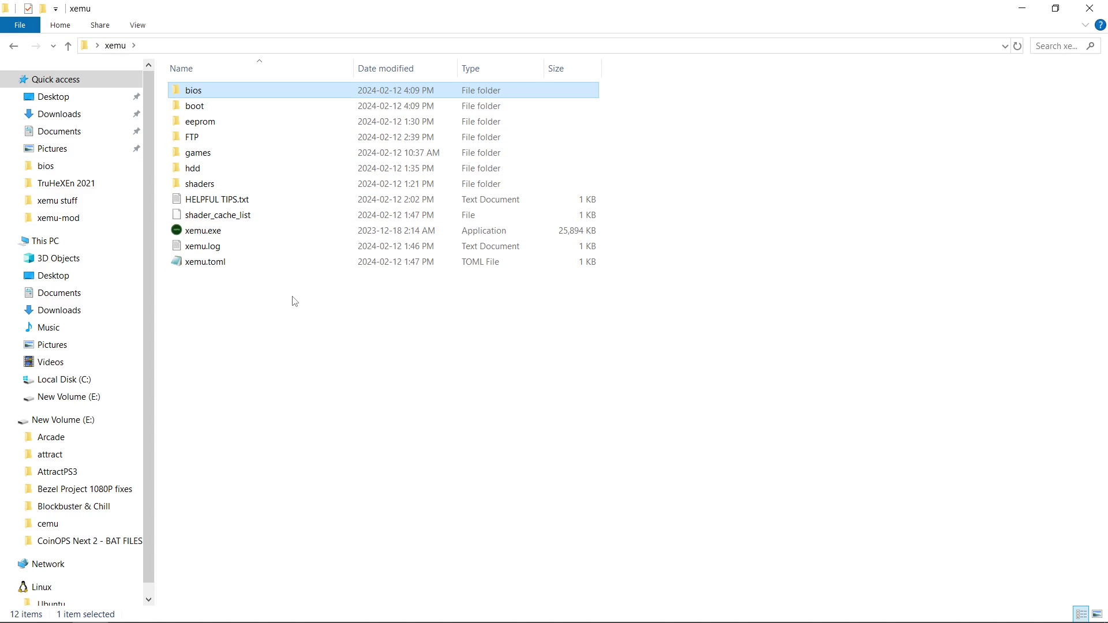
Launch xemu.exe and check the System file paths and Network port-forwarding settings.
double_click(200, 234)
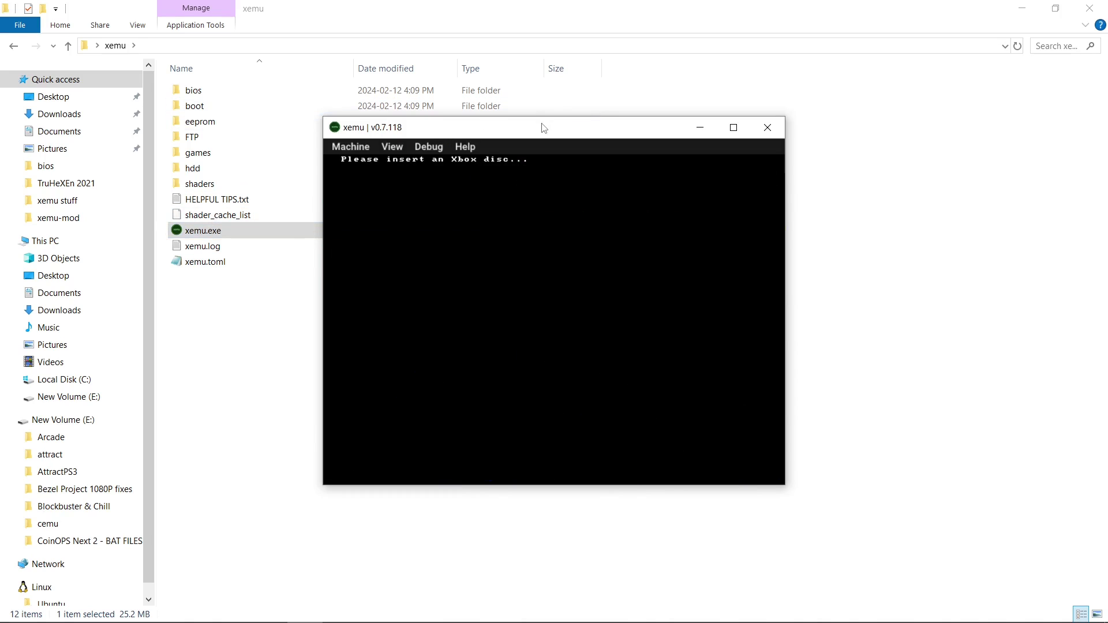
left_click_drag(544, 127, 665, 112)
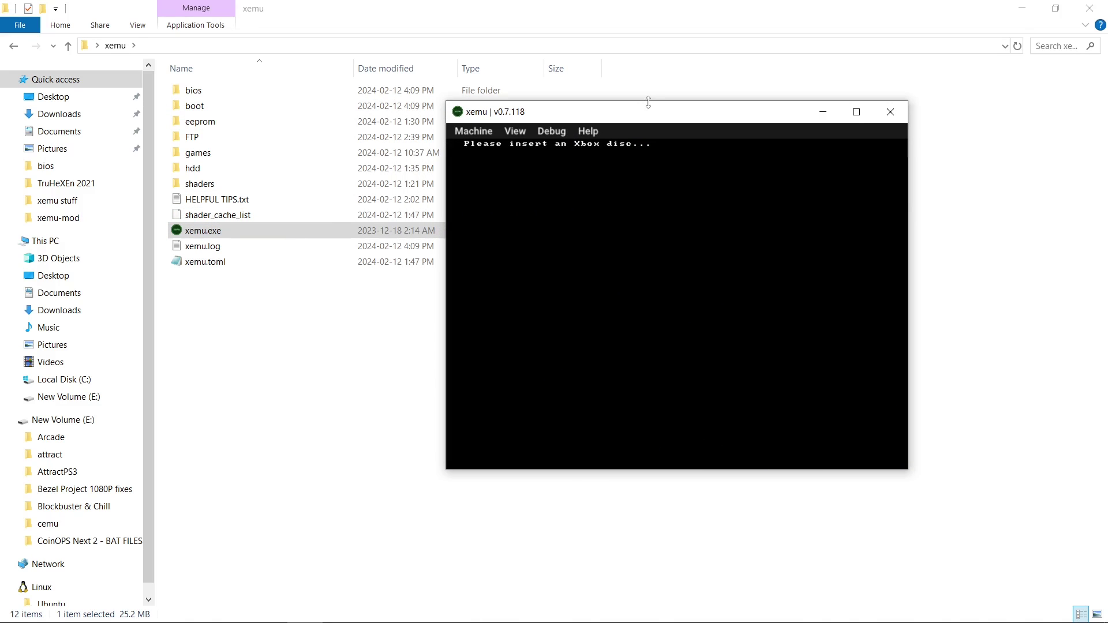
left_click(476, 130)
left_click(476, 228)
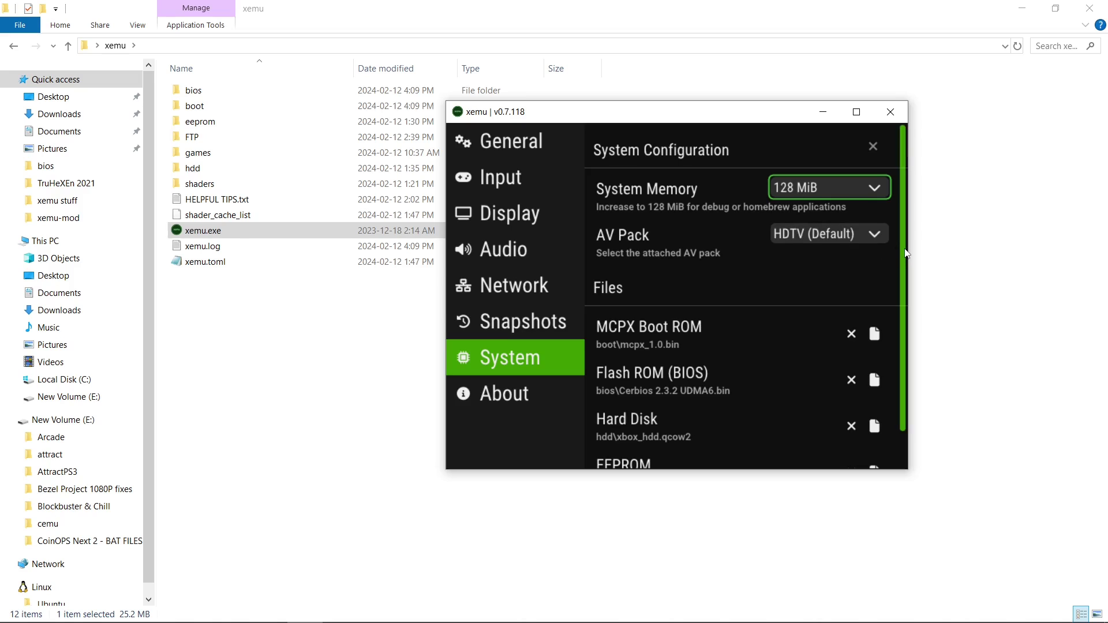
scroll(901, 314, "down", 1)
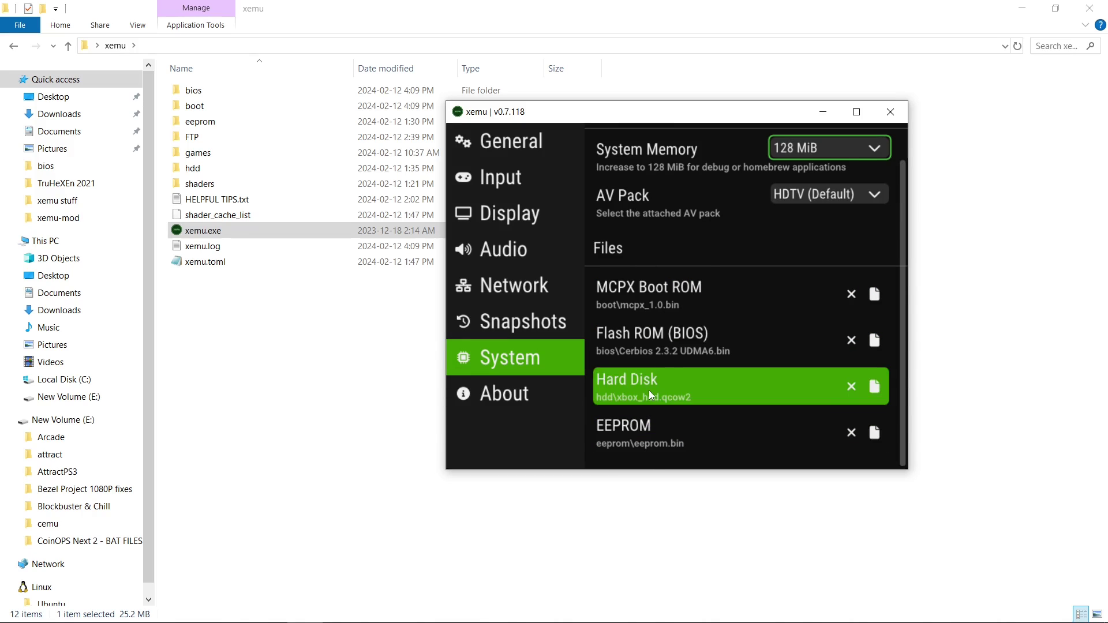
left_click(520, 296)
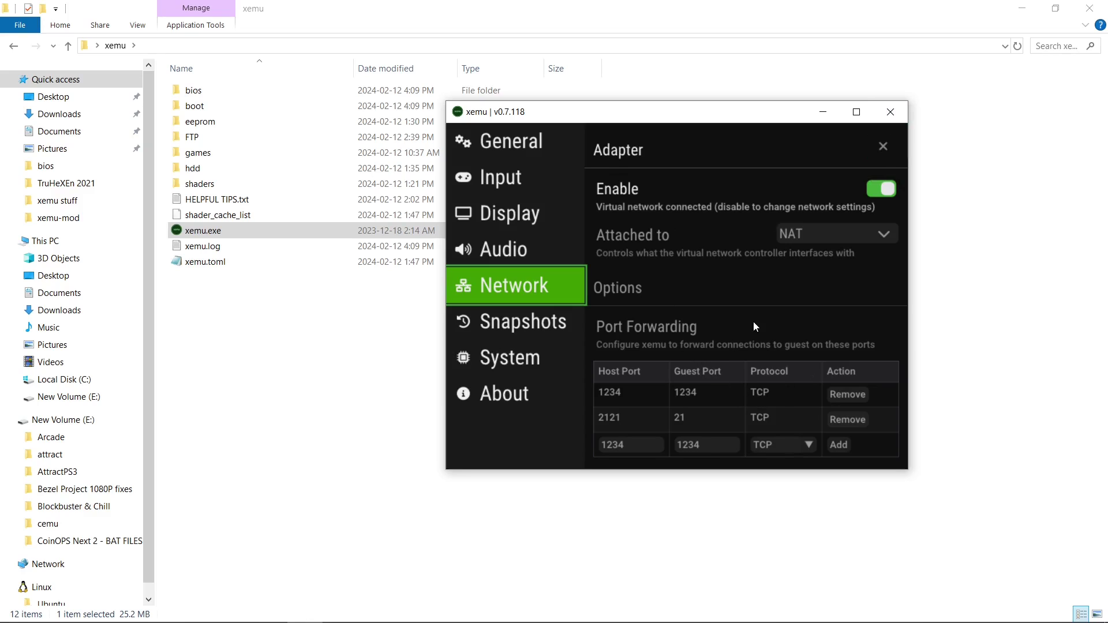
Set xemu's startup window size to 1280x720 in the Display settings.
left_click(505, 214)
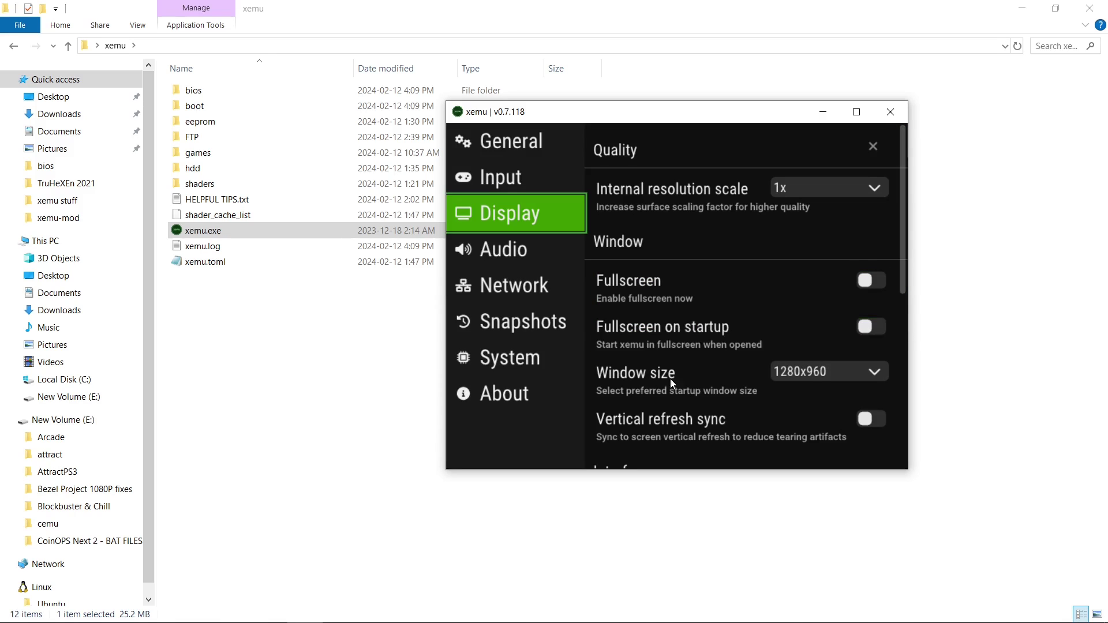
left_click(810, 375)
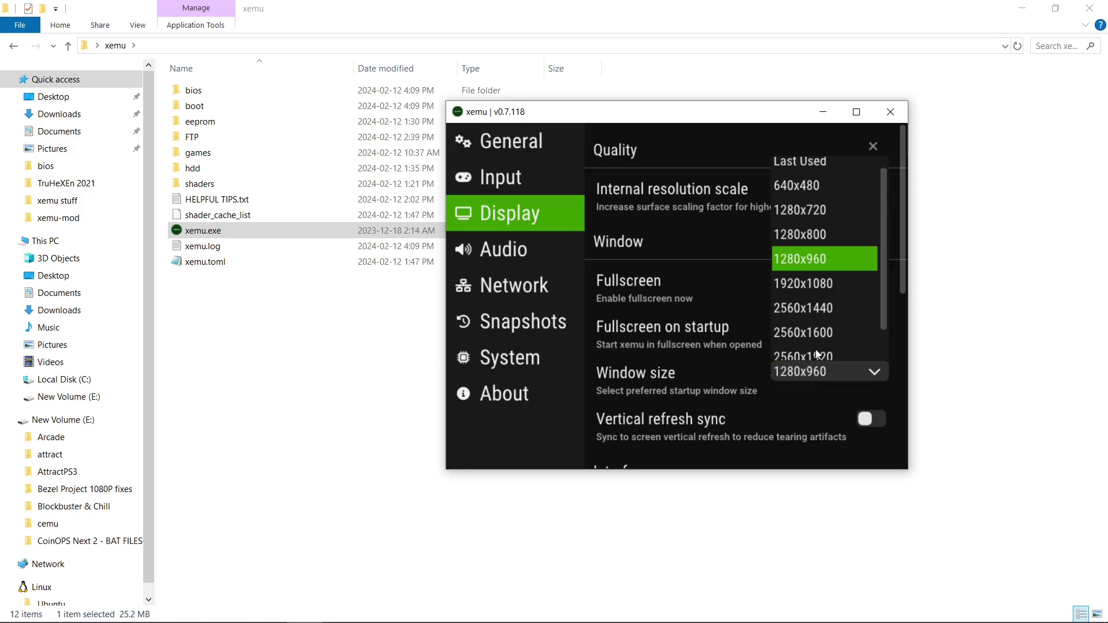
left_click(808, 210)
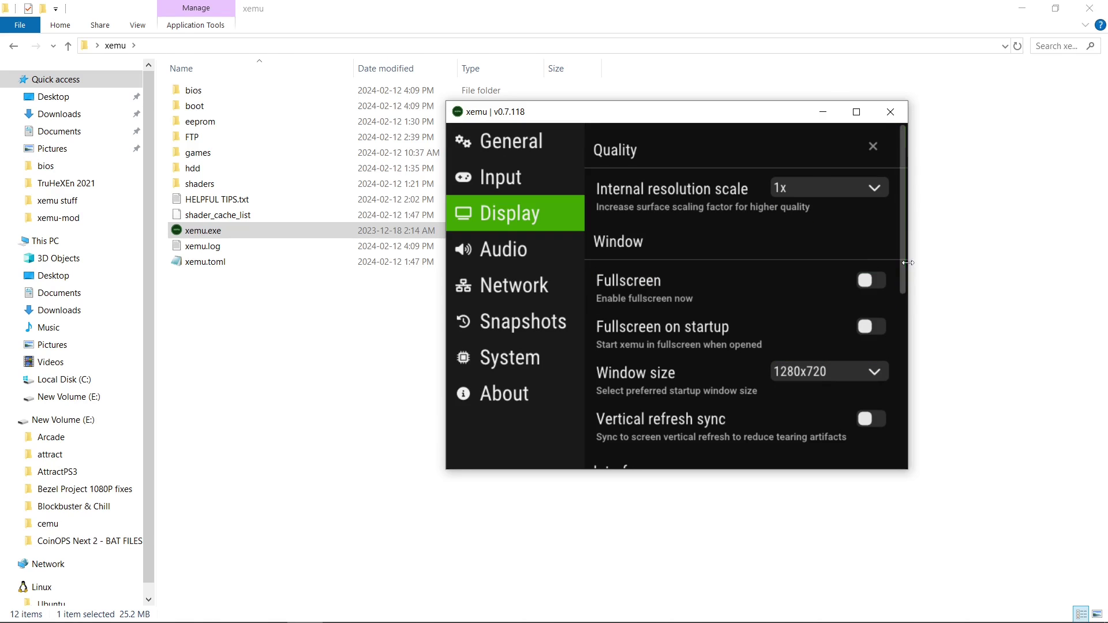
Set the display mode to Scale and keep the aspect ratio at Auto (Default).
left_click_drag(904, 264, 915, 345)
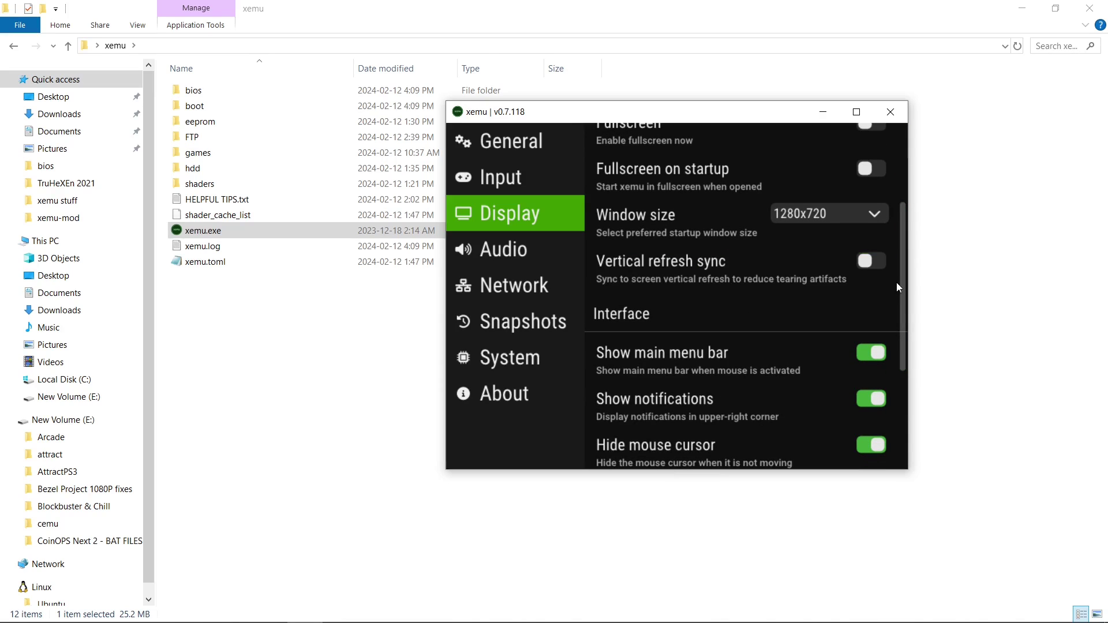
left_click_drag(903, 287, 933, 392)
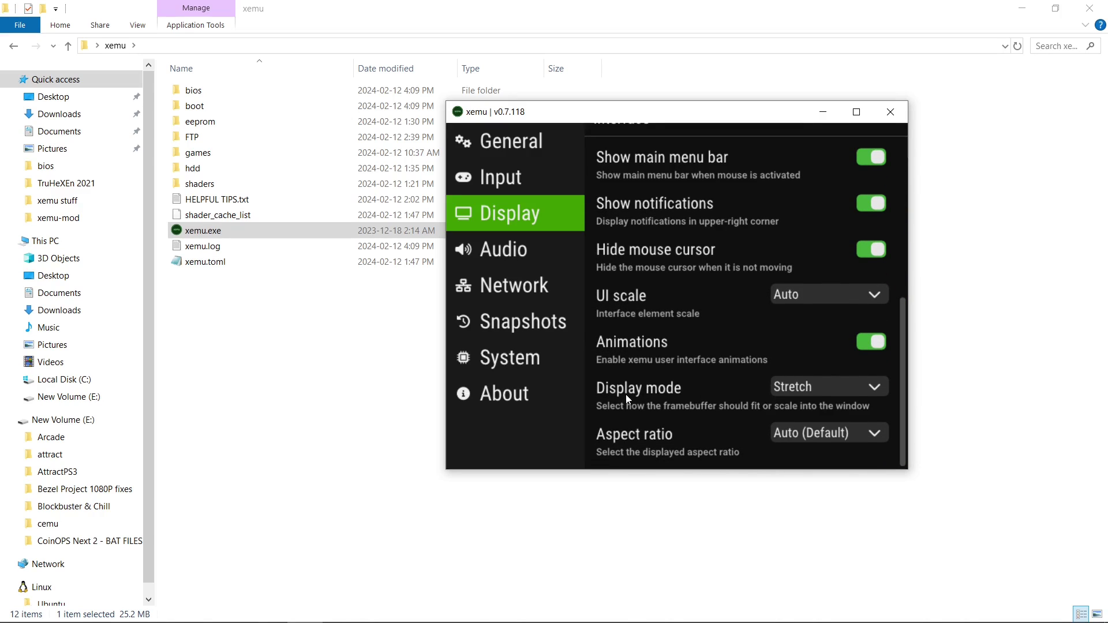
left_click(805, 382)
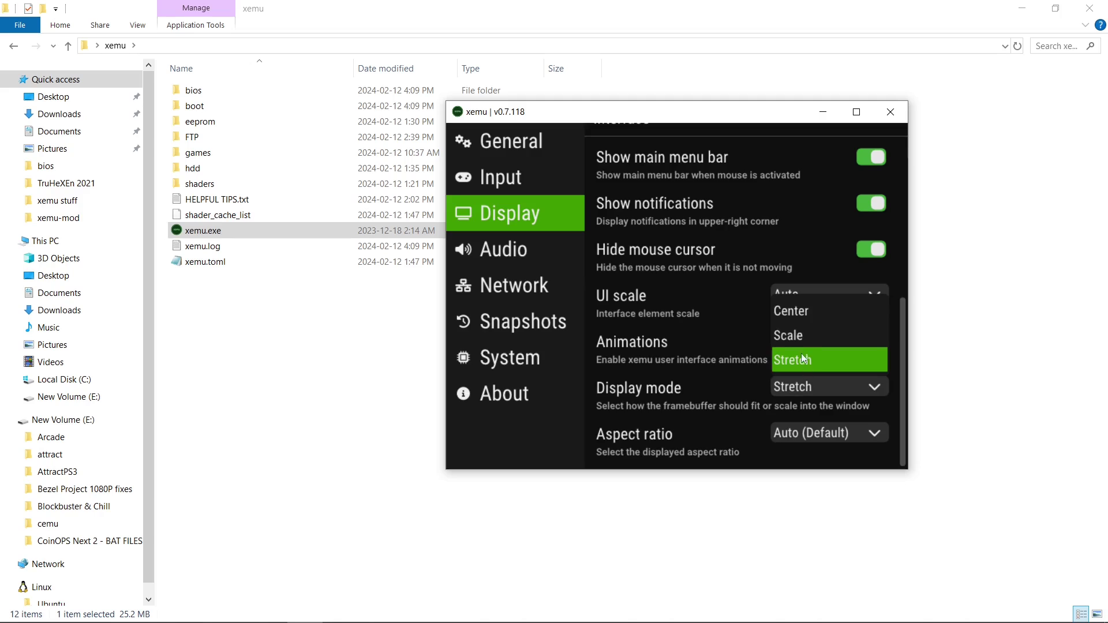
left_click(800, 337)
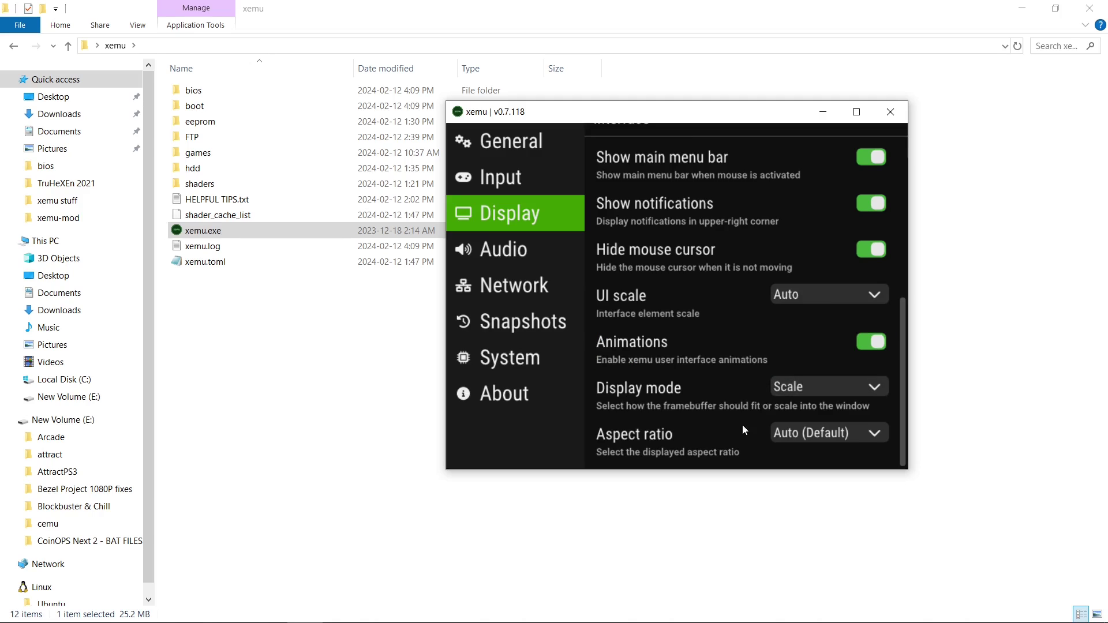
left_click(815, 434)
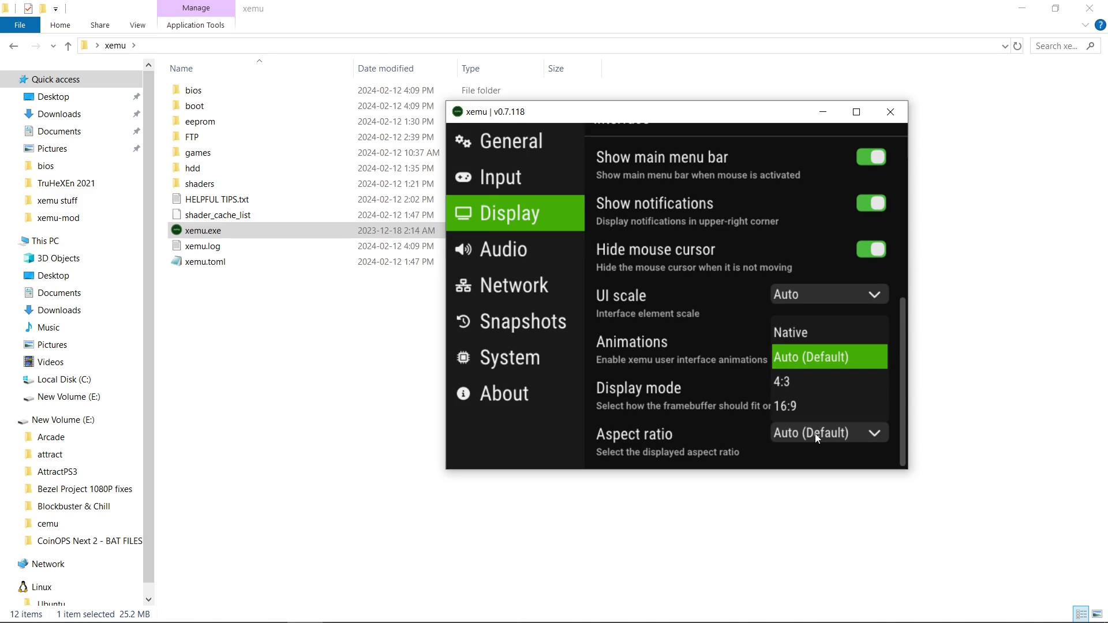
left_click(815, 434)
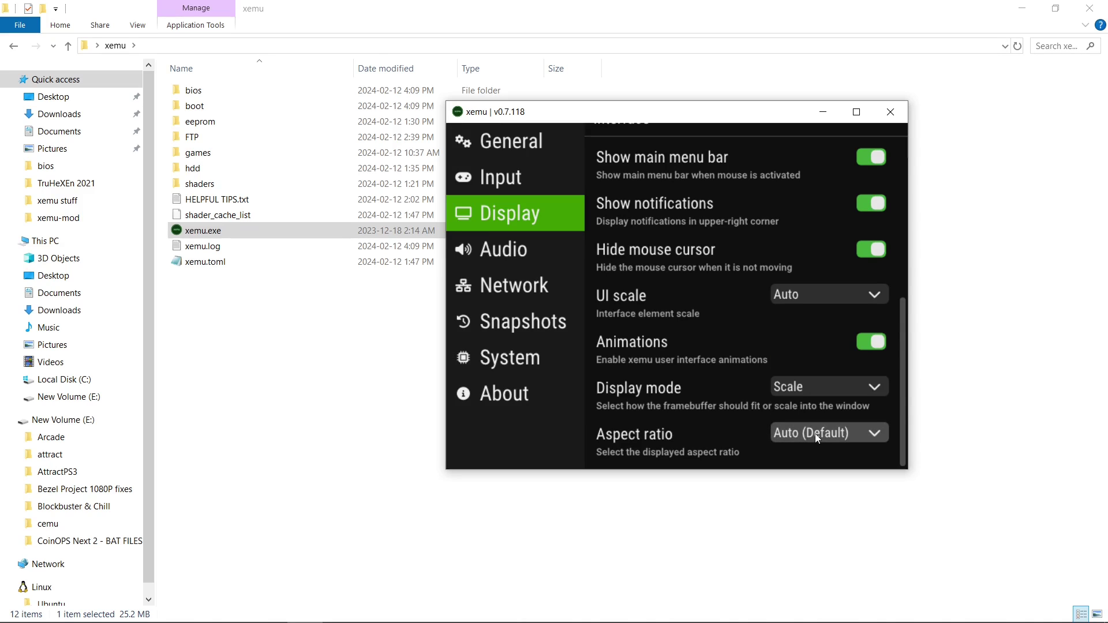
Review xemu's controller input and General settings and close the settings.
left_click(514, 174)
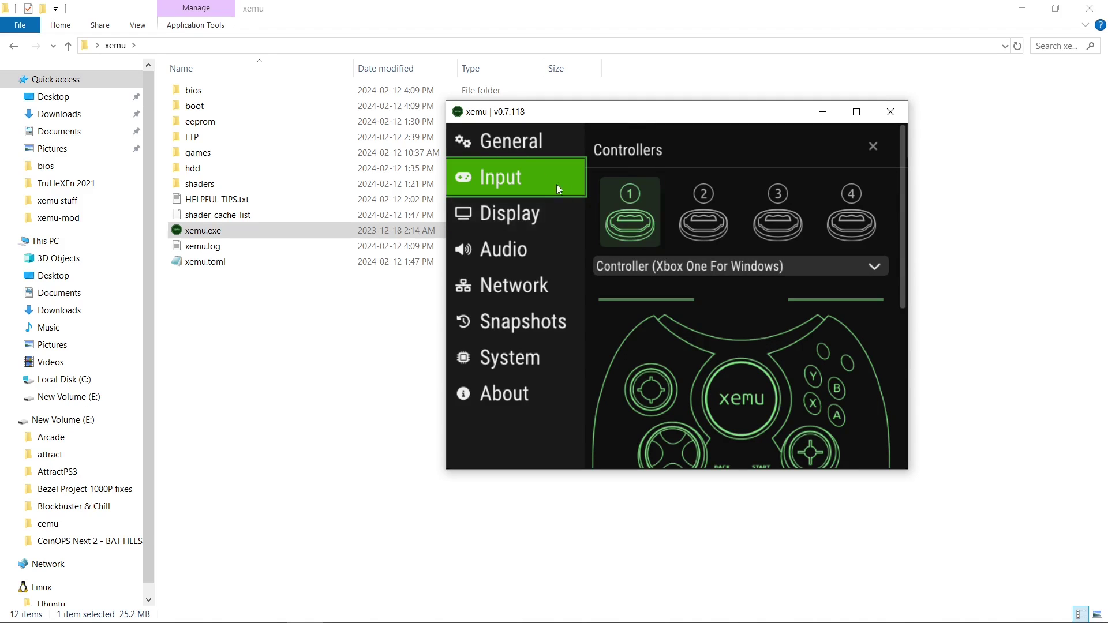
left_click(516, 149)
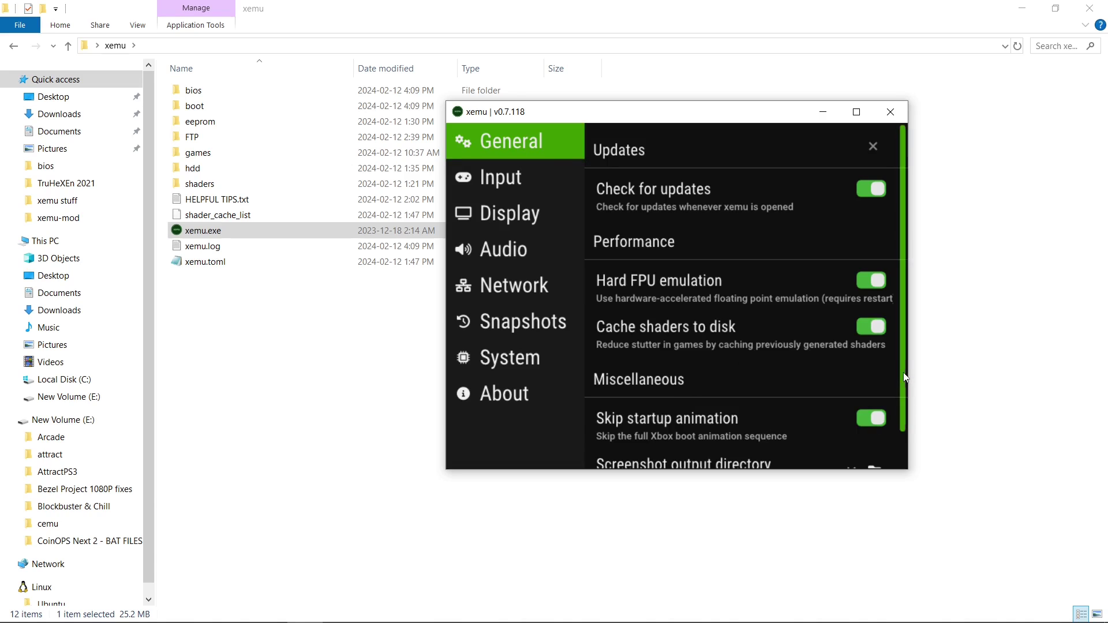
left_click_drag(905, 375, 902, 432)
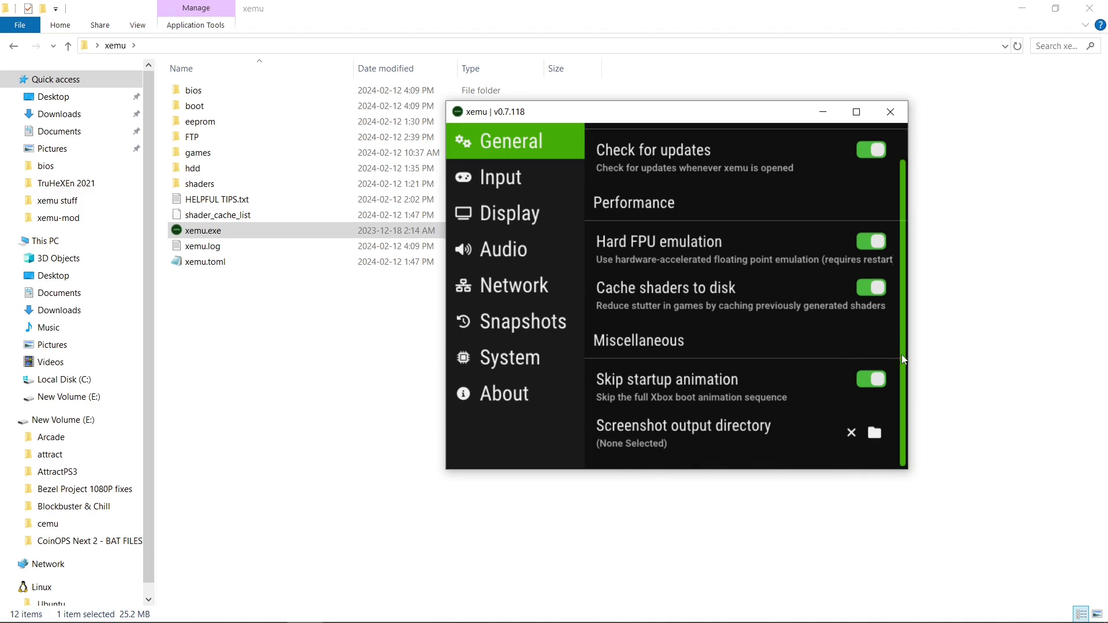
left_click_drag(901, 355, 901, 318)
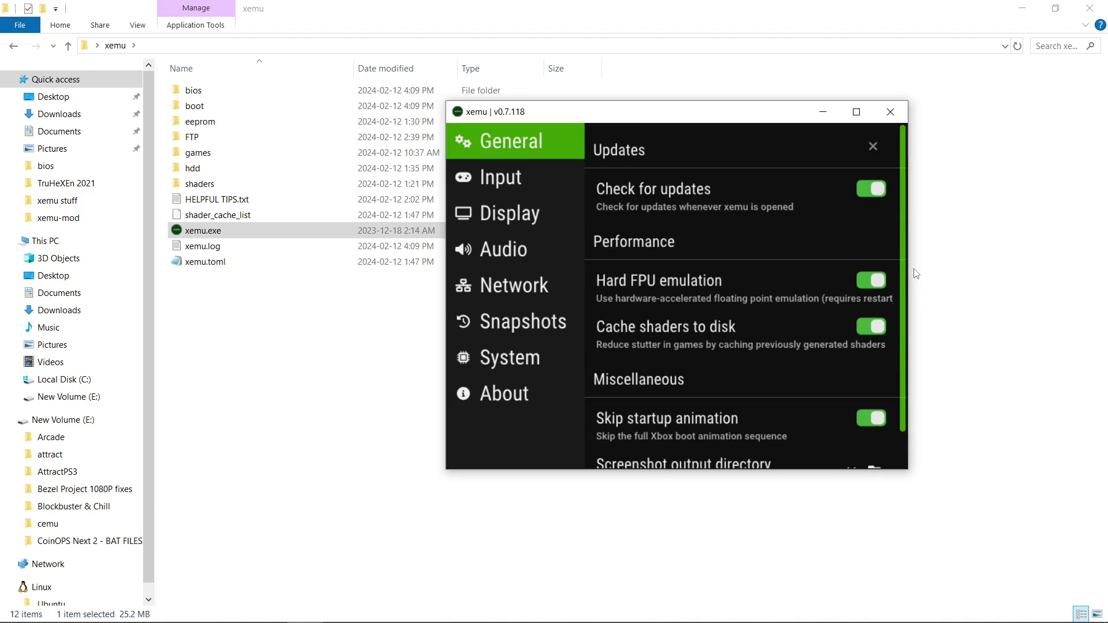
left_click(873, 147)
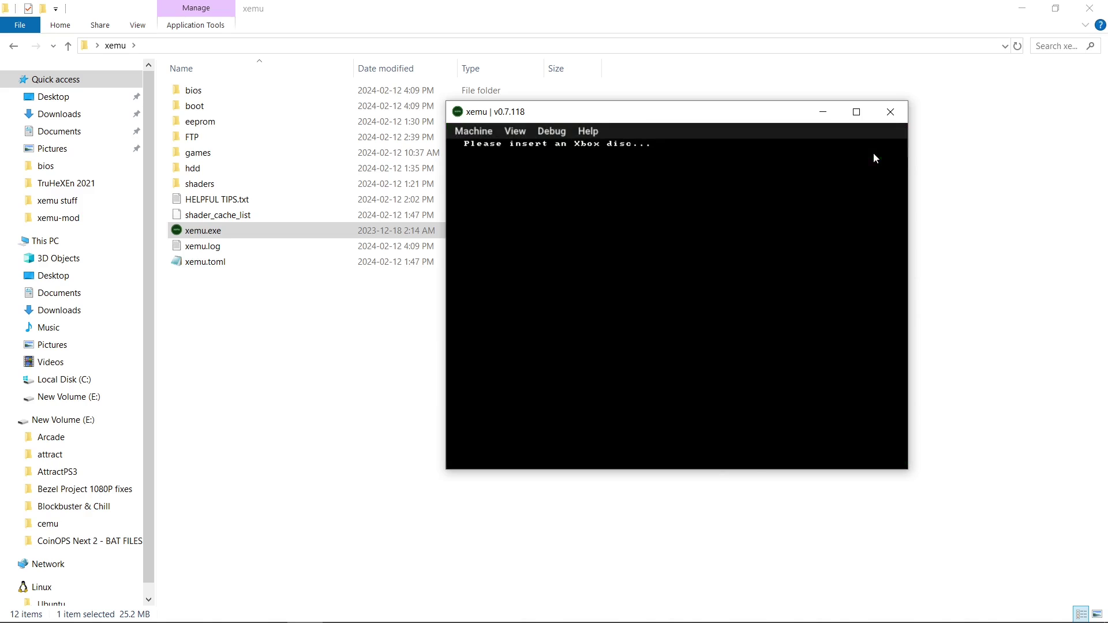
Load TruHeXEn 2021.iso from the TruHeXEn 2021 desktop folder as the disc and reset the machine.
left_click(465, 133)
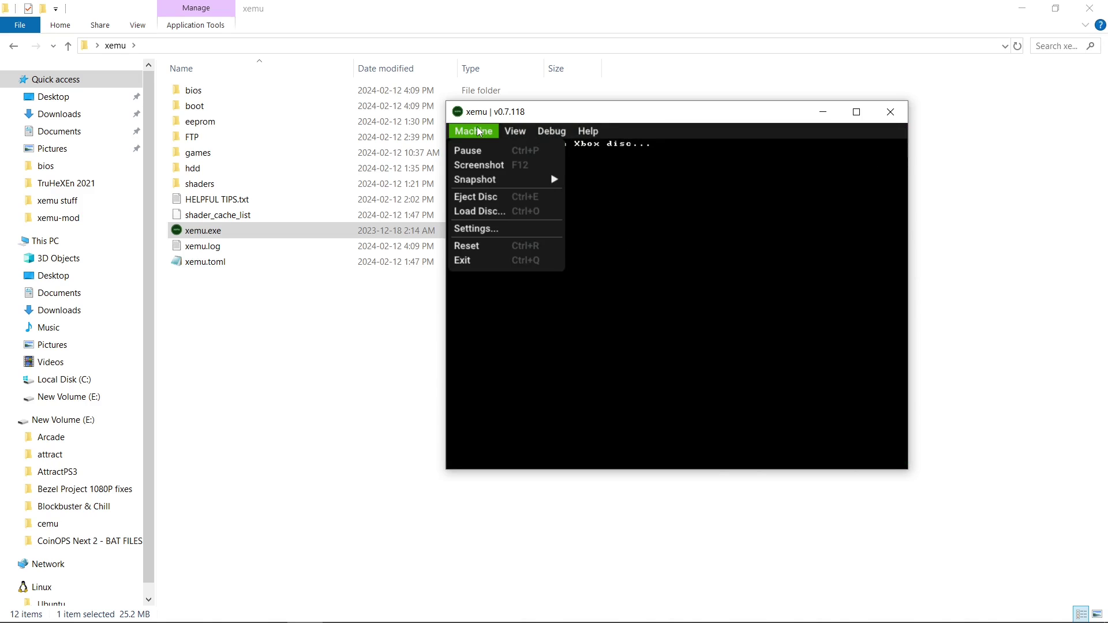
left_click(467, 211)
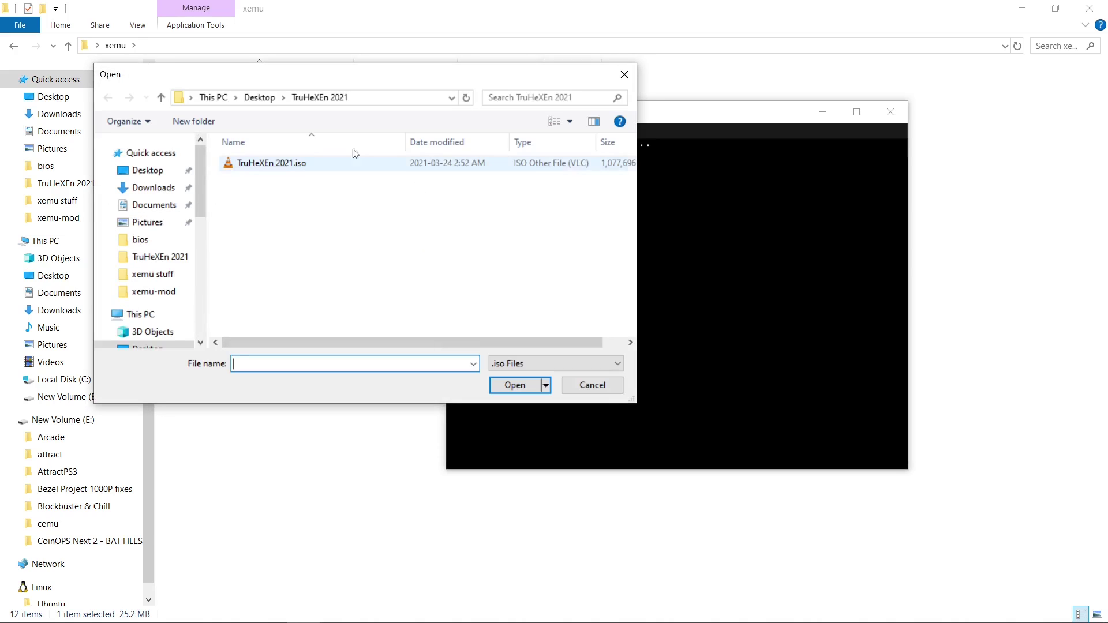
left_click(252, 100)
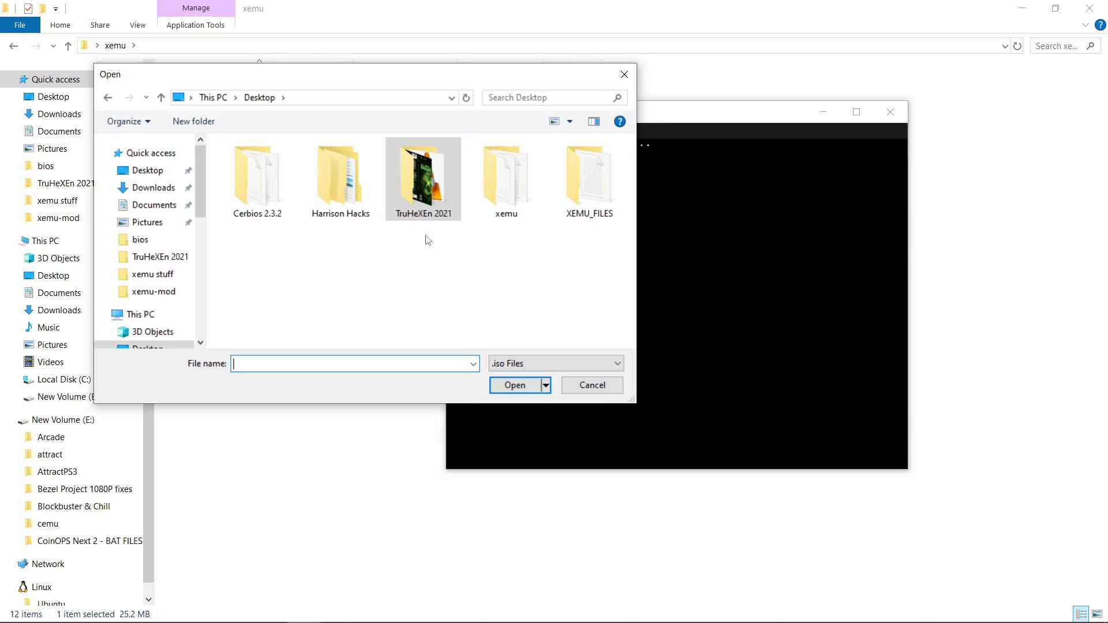
double_click(425, 199)
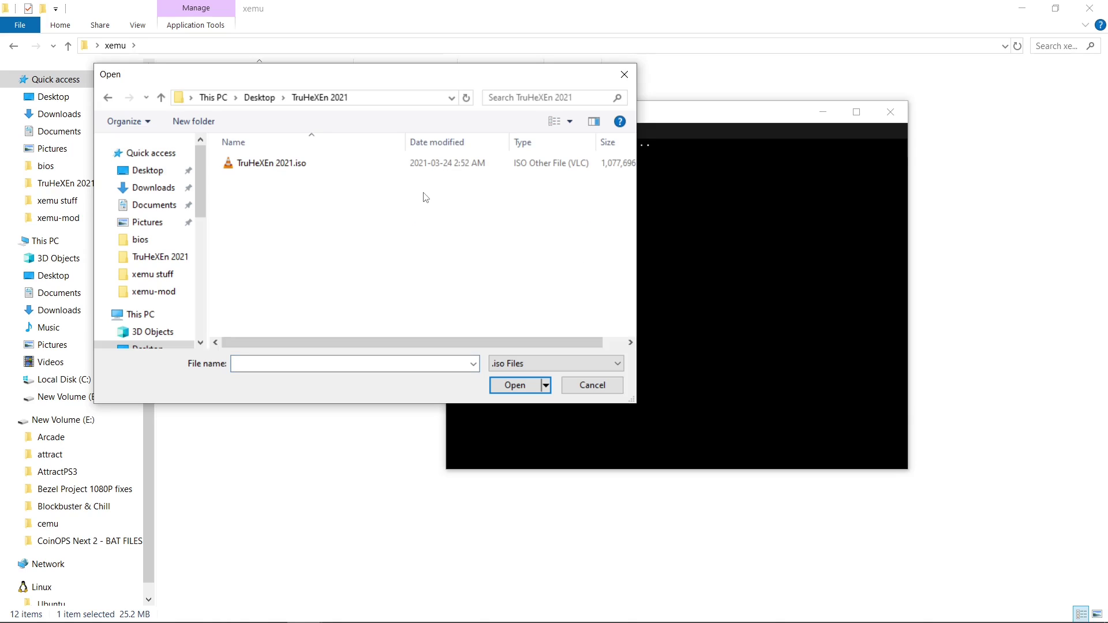
left_click(286, 165)
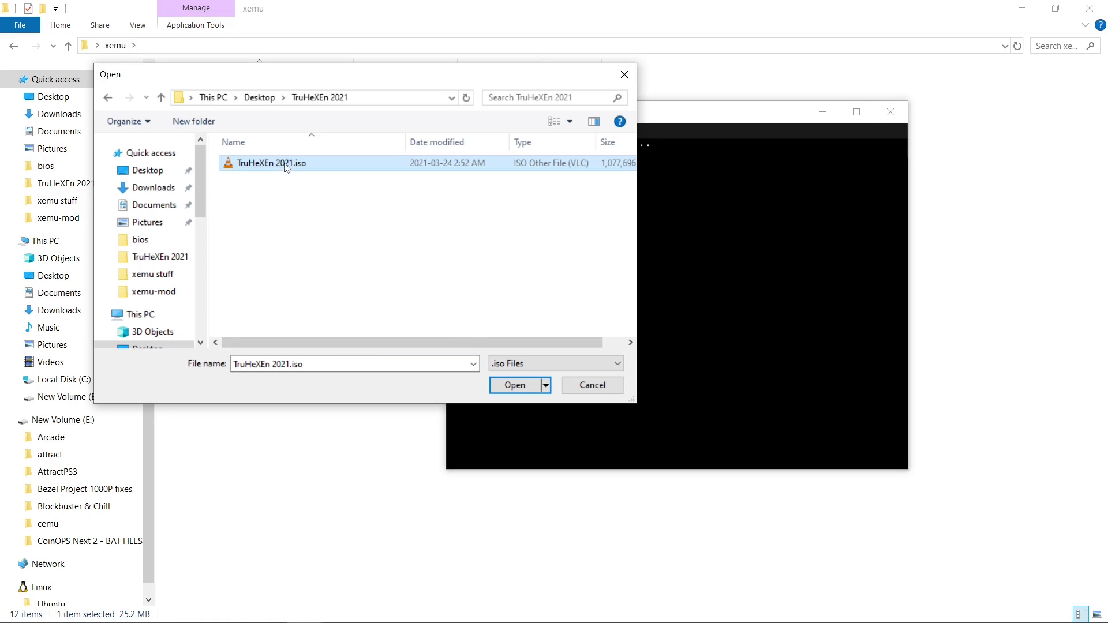
left_click(516, 385)
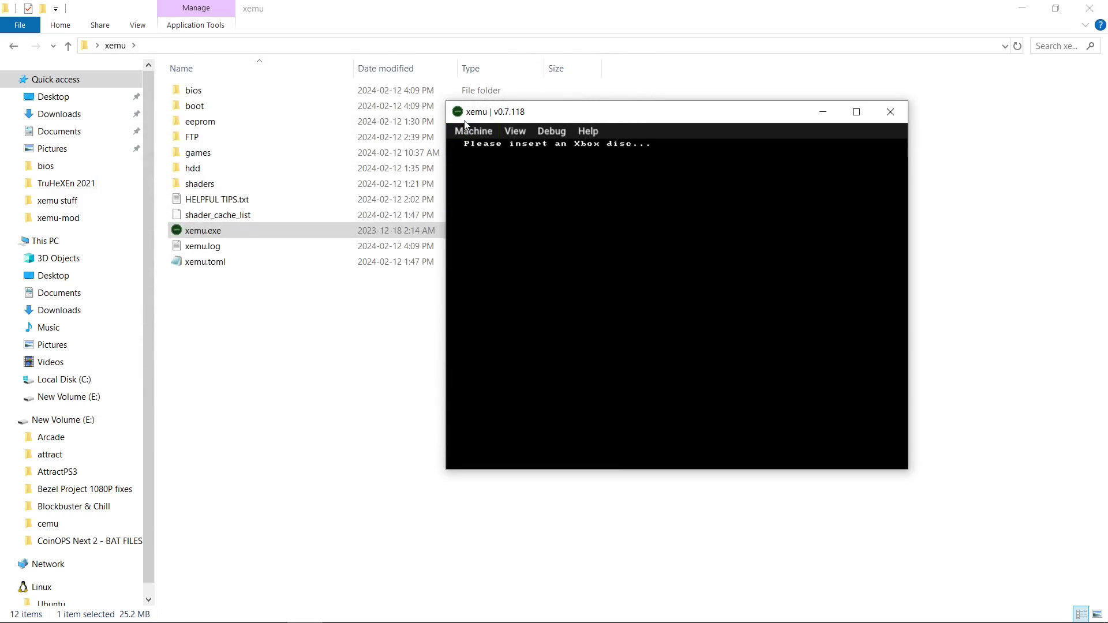
left_click(474, 135)
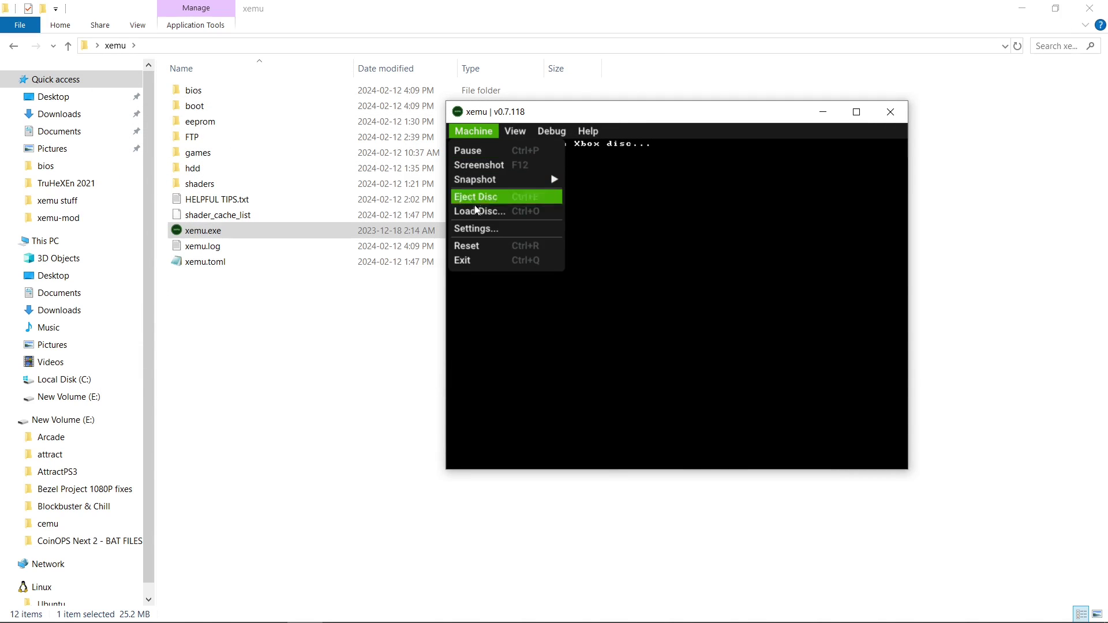
left_click(468, 245)
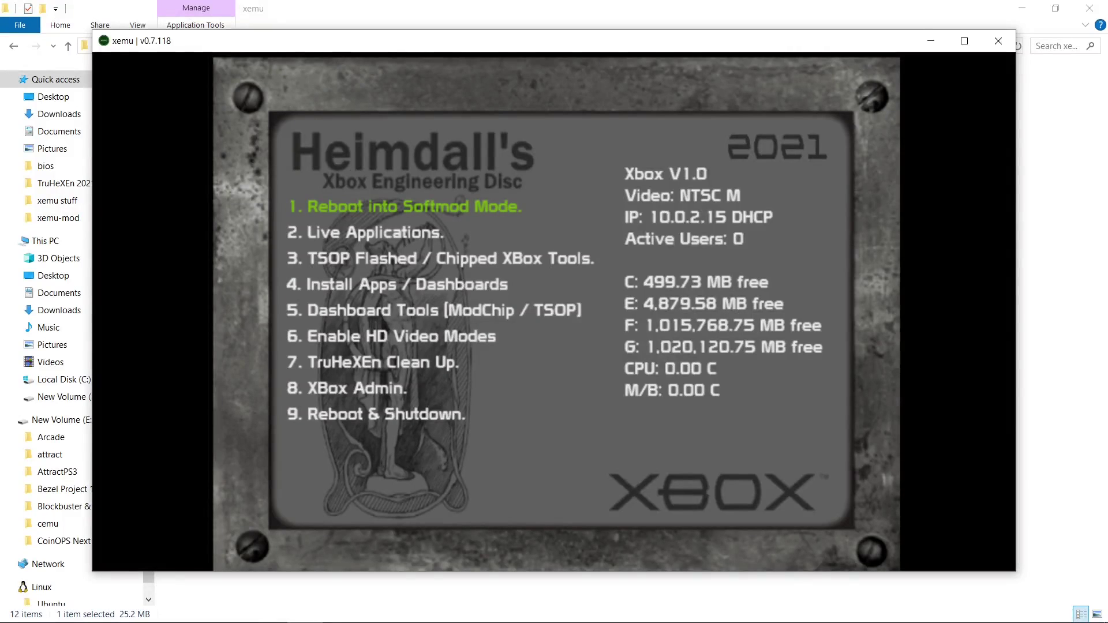
Open the Install Dashboards list under Install Apps / Dashboards on the engineering disc.
key("Down")
key("Down")
key("Down")
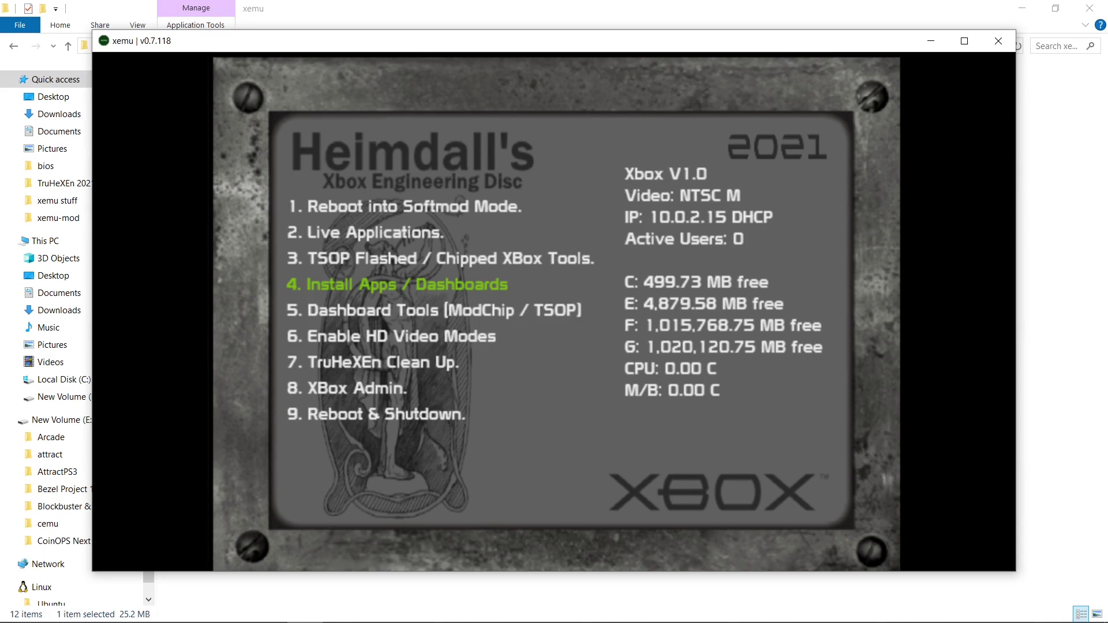
key("Down")
key("Up")
key("Return")
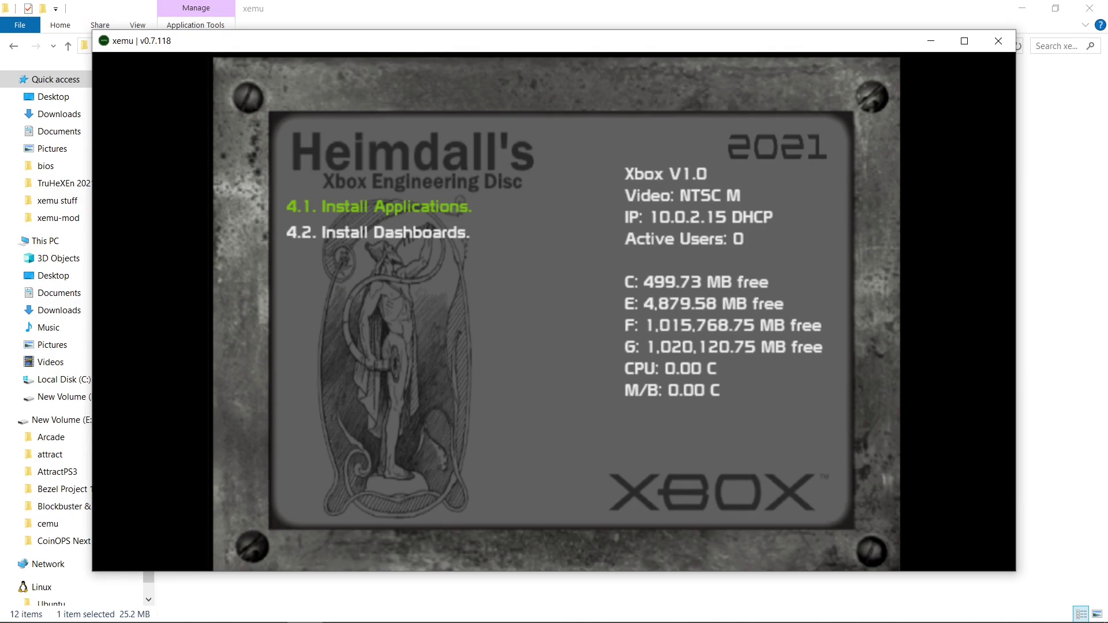
key("Down")
key("Return")
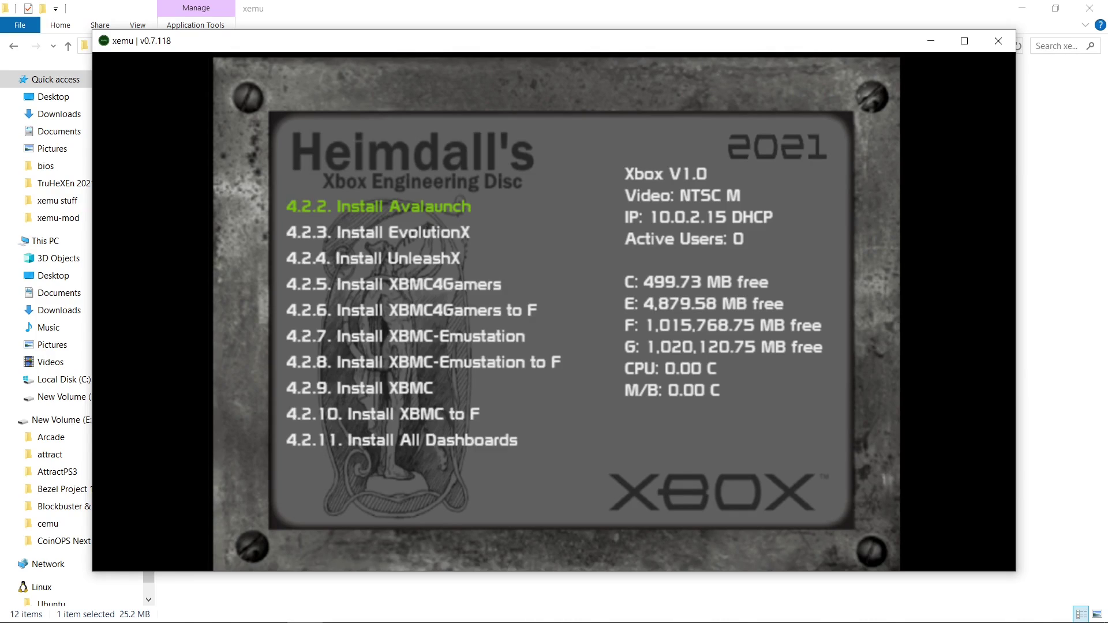
Look through the available dashboard installers and return to the first entry of the disc's main menu.
key("Down")
key("Down")
key("Down")
key("Down")
key("Down")
key("Up")
key("Up")
key("Up")
key("Up")
key("Up")
key("BackSpace")
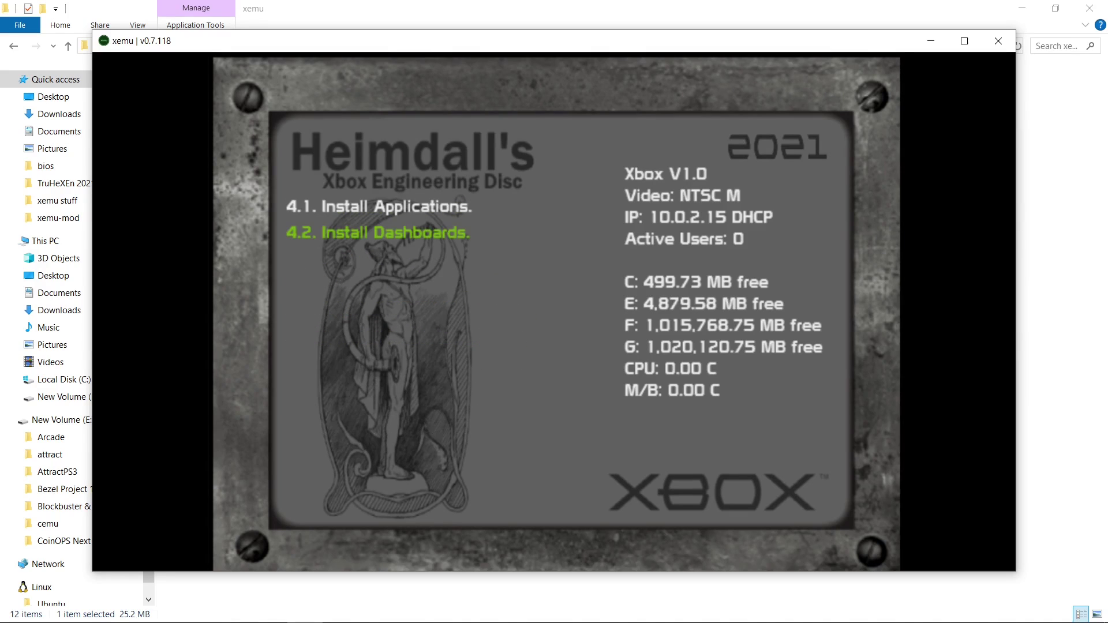
key("BackSpace")
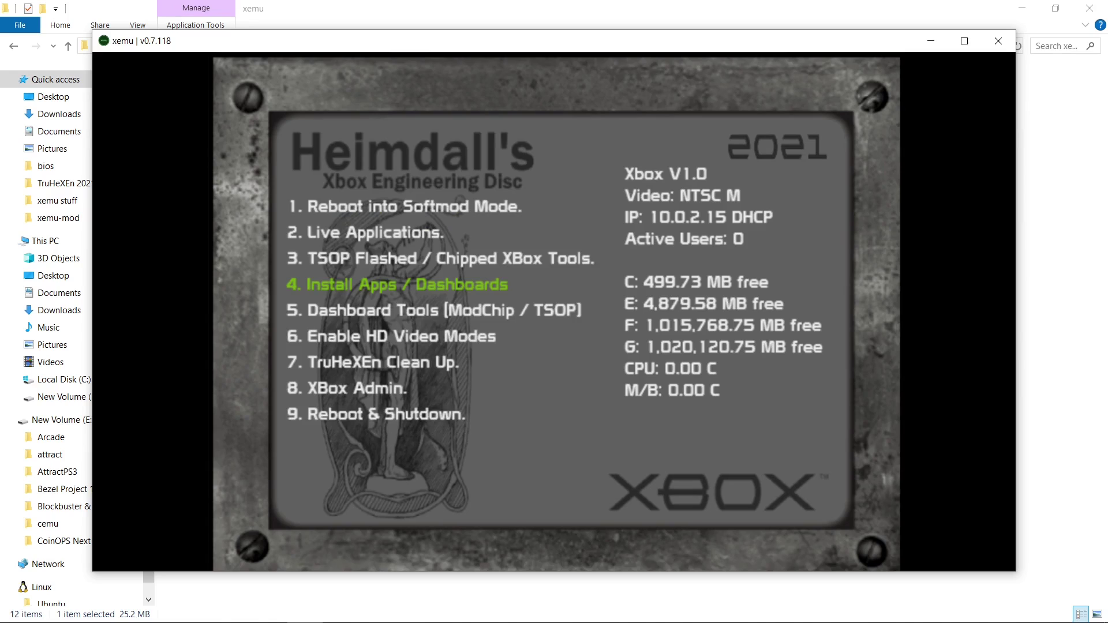
key("Up")
key("Up")
key("Up")
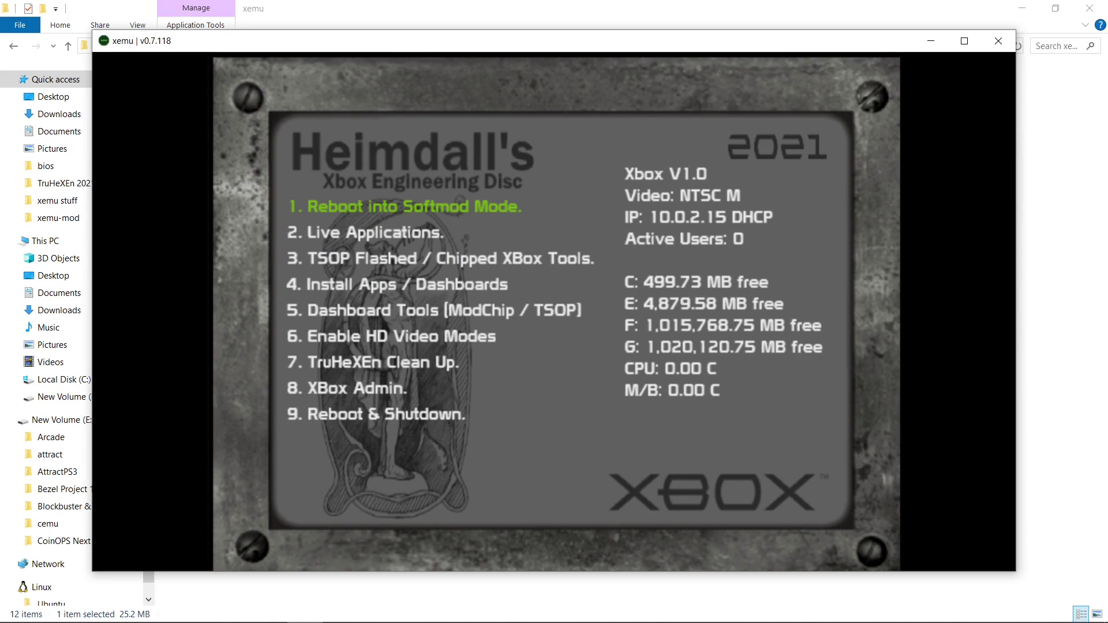
Open the XBox Admin submenu from the disc's main menu.
key("Down")
key("Down")
key("Down")
key("Down")
key("Down")
key("Down")
key("Down")
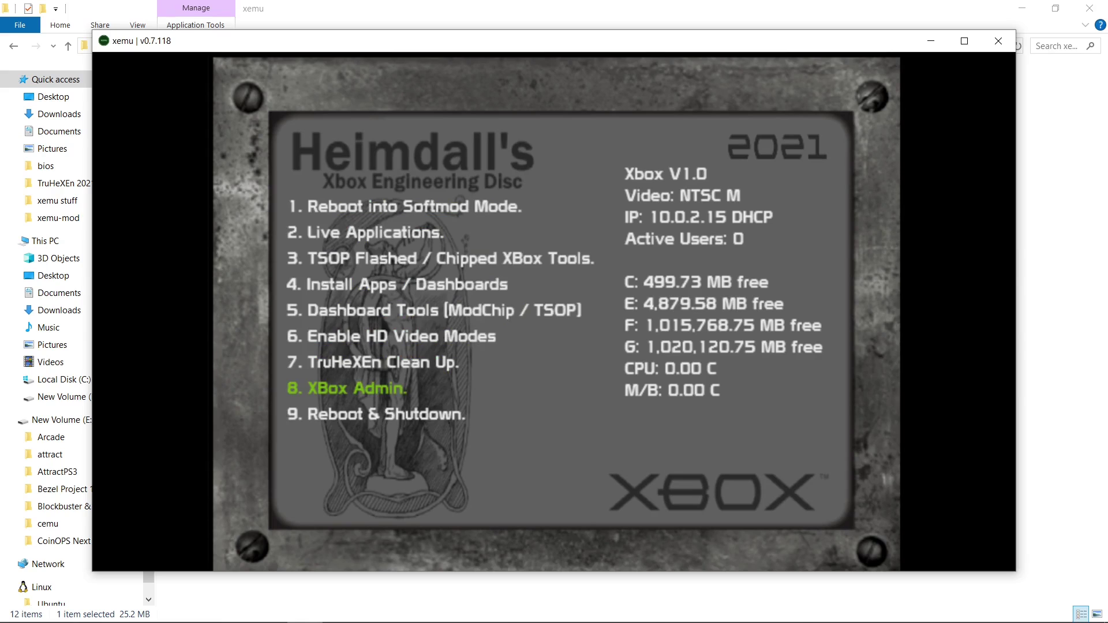
key("Return")
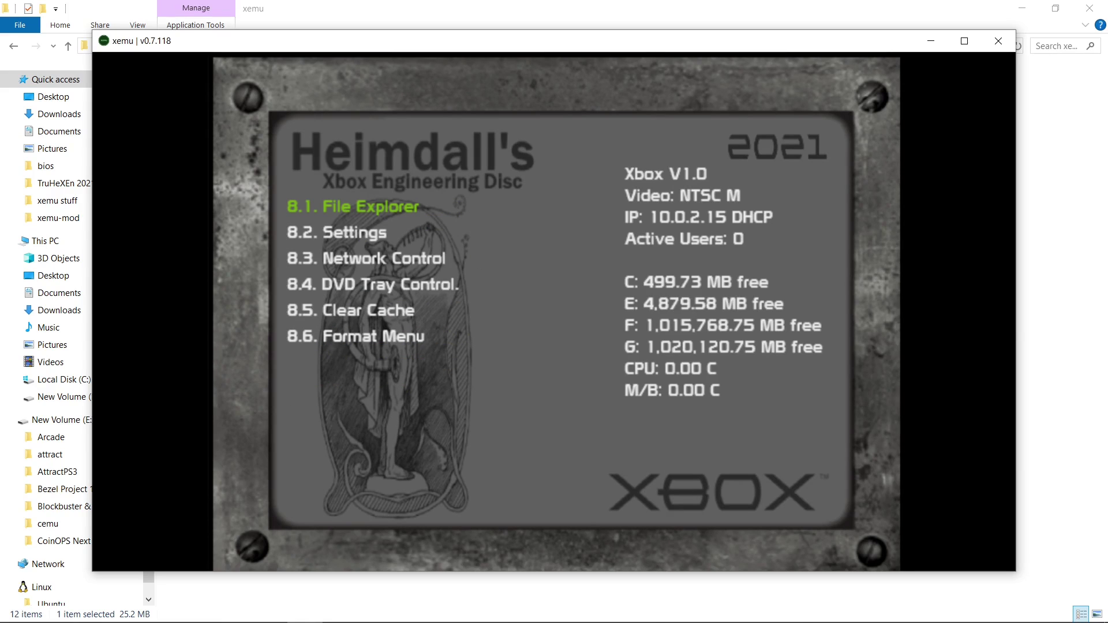
Open the File Explorer and browse one pane to the StockFiles folder on the D drive.
key("Return")
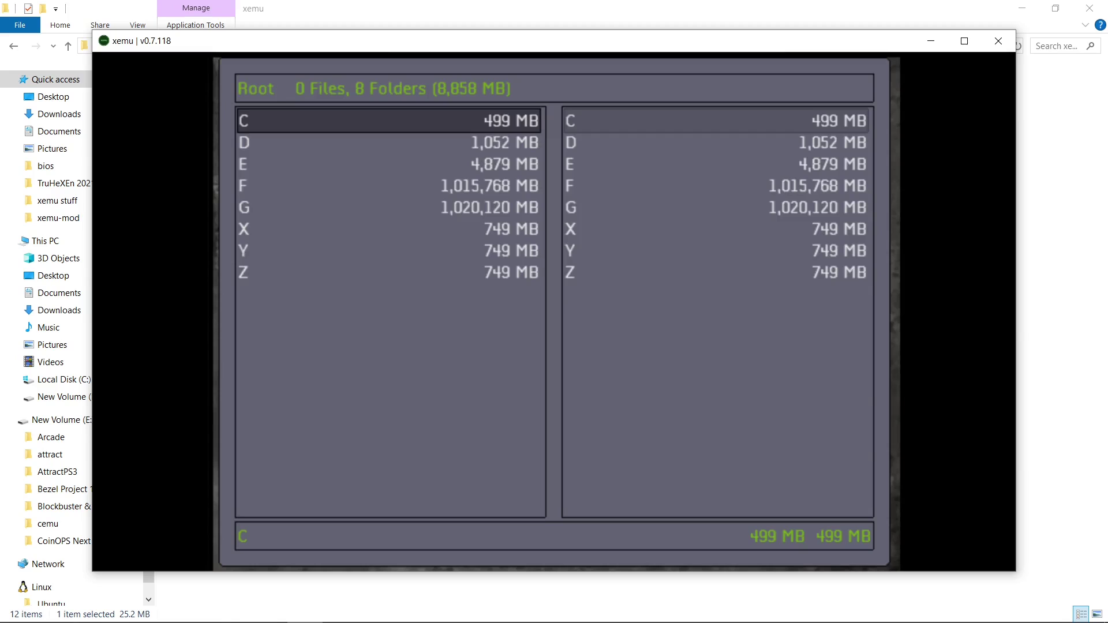
key("Down")
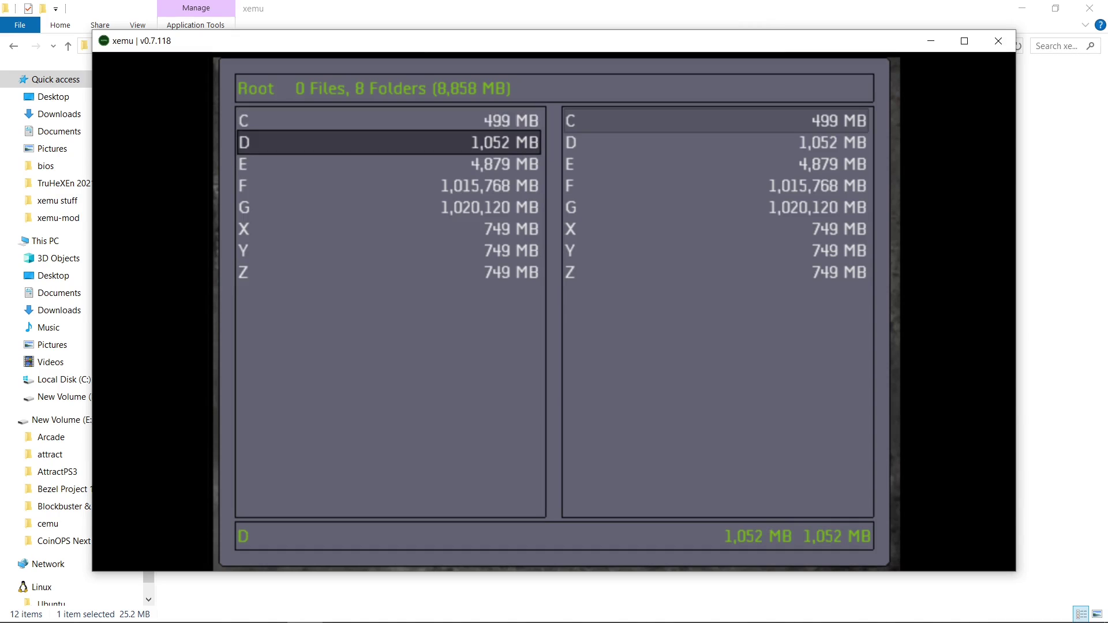
key("a")
key("Down")
key("Down")
key("Down")
key("Down")
key("Down")
key("Down")
key("Down")
key("Down")
key("Down")
key("Down")
key("Down")
key("Down")
key("Down")
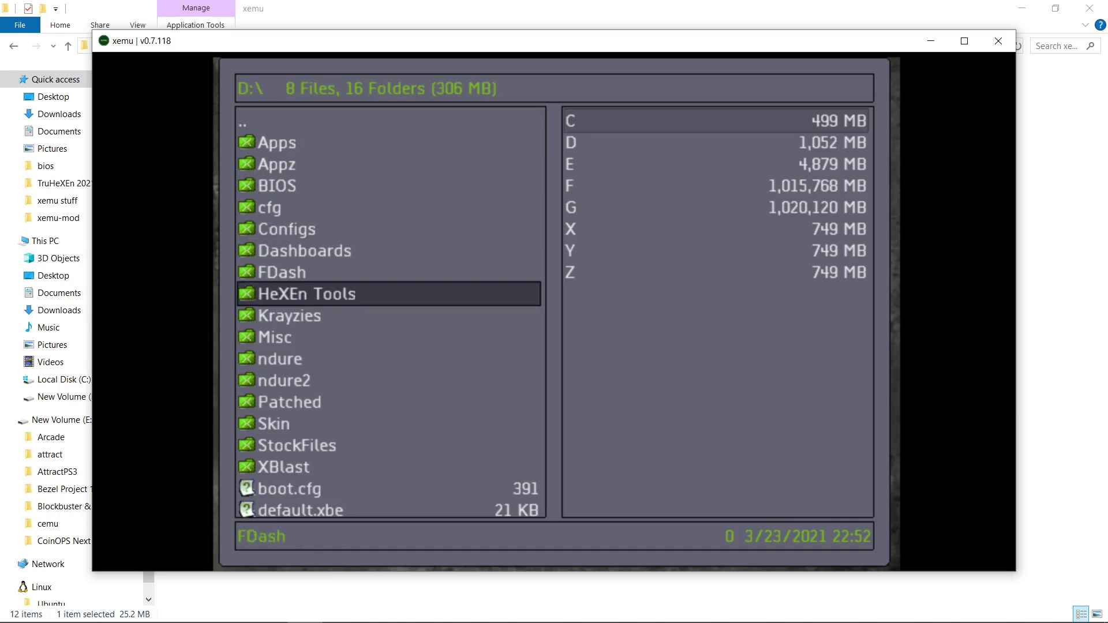
key("Down")
key("Down")
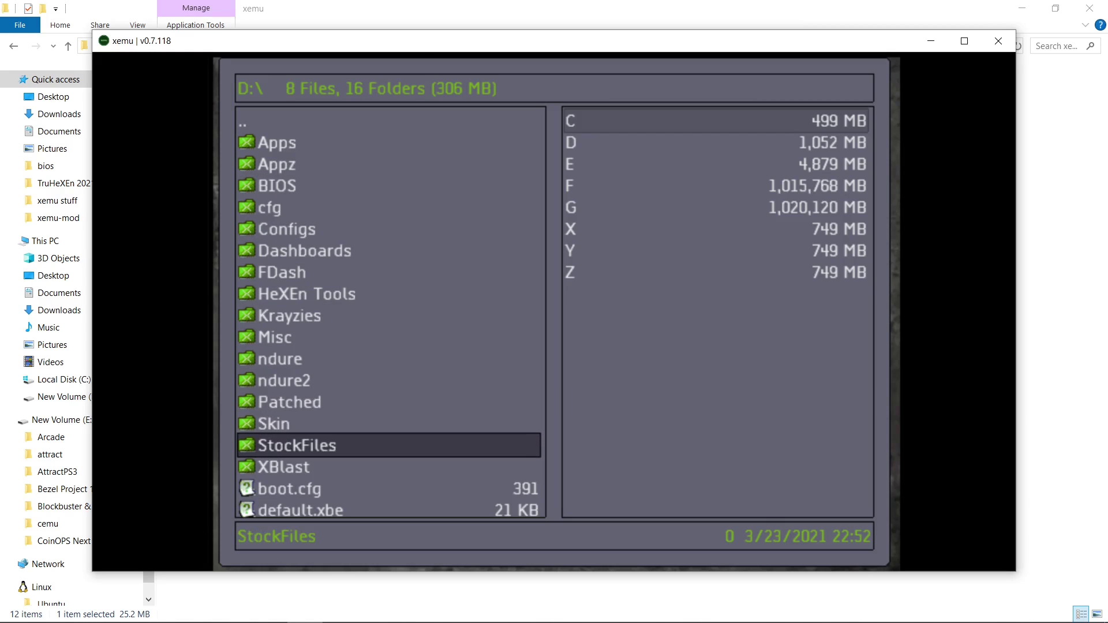
key("a")
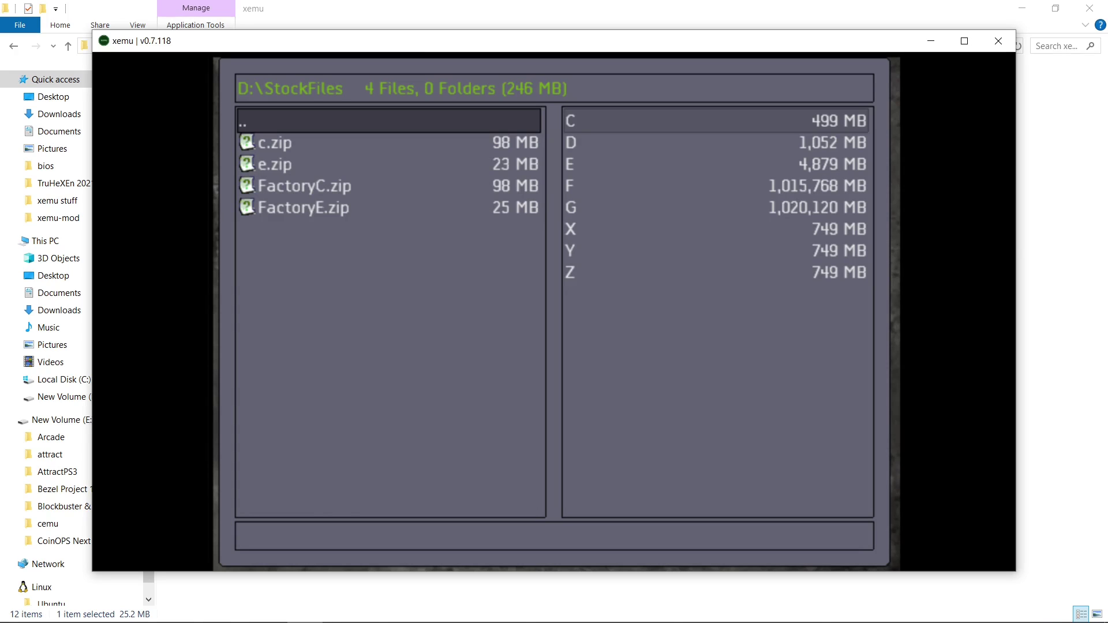
Open the C drive in the other pane and delete xboxdash.xbe from it, confirming the deletion.
key("Right")
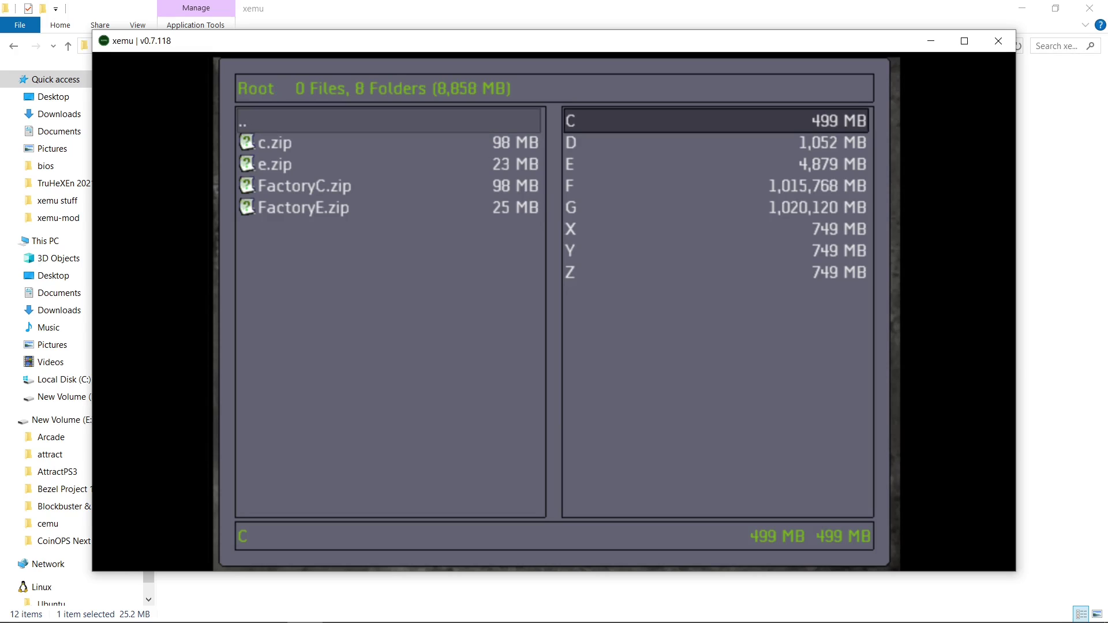
key("a")
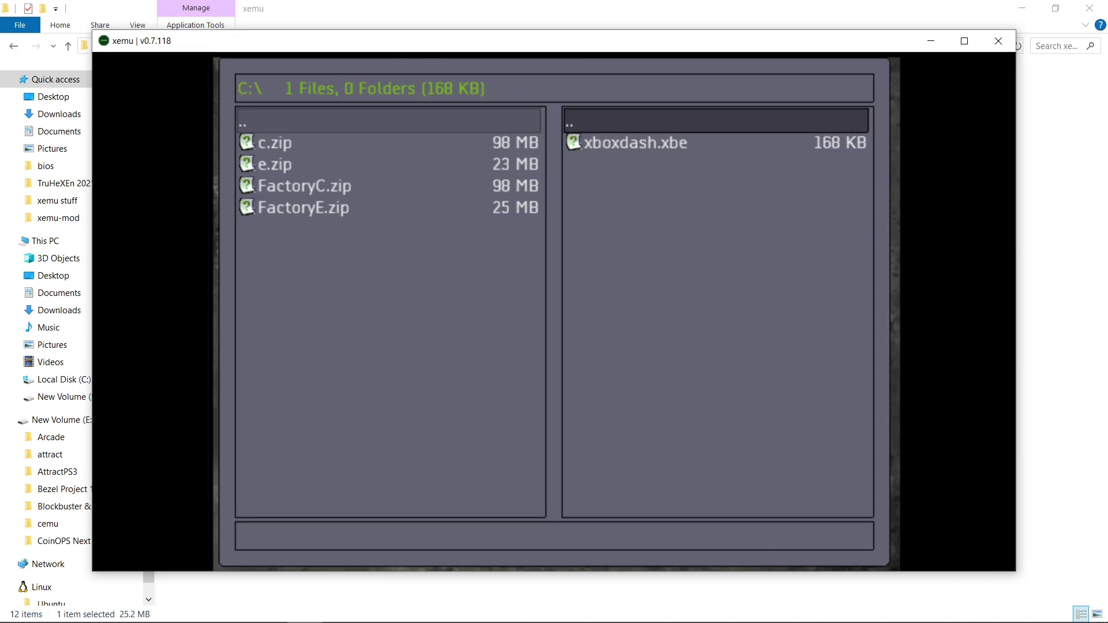
key("Down")
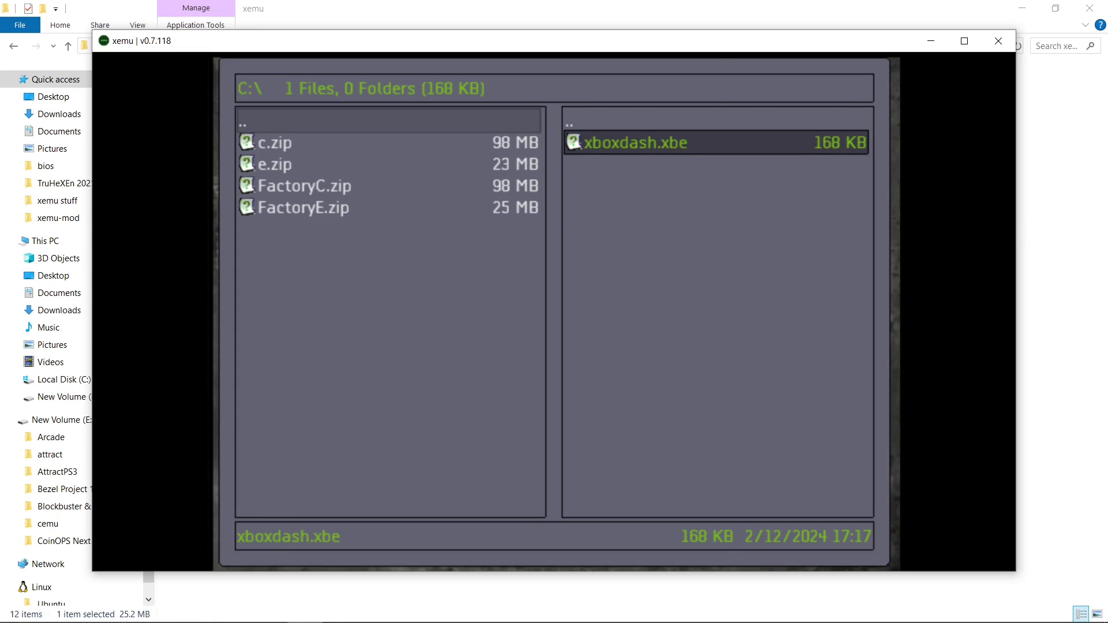
key("y")
key("Down")
key("Down")
key("Down")
key("Down")
key("Down")
key("Down")
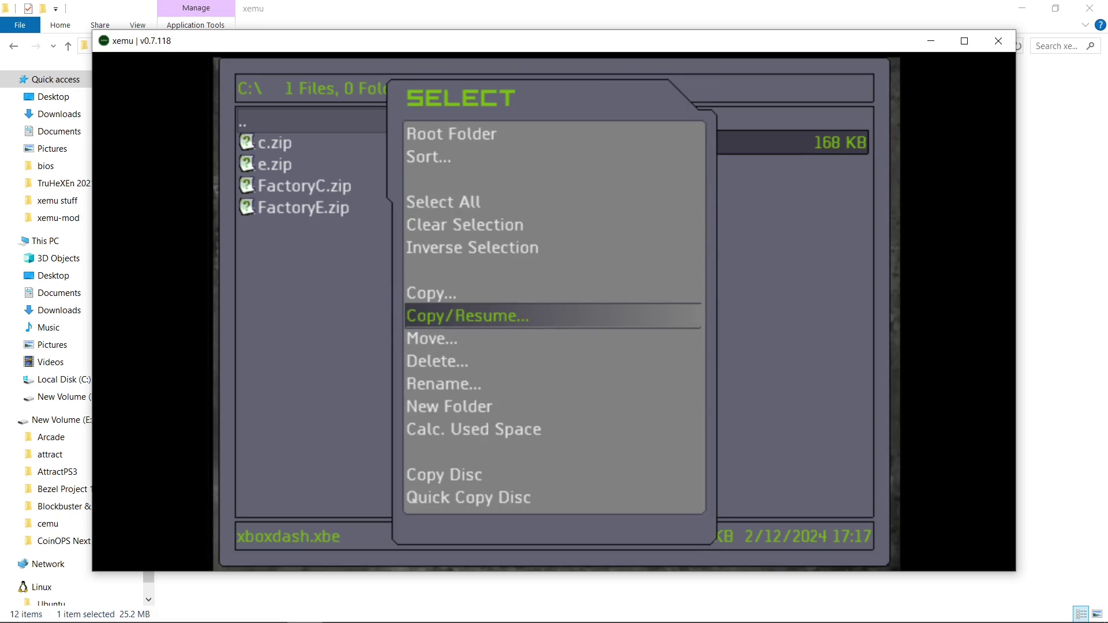
key("Down")
key("Down")
key("a")
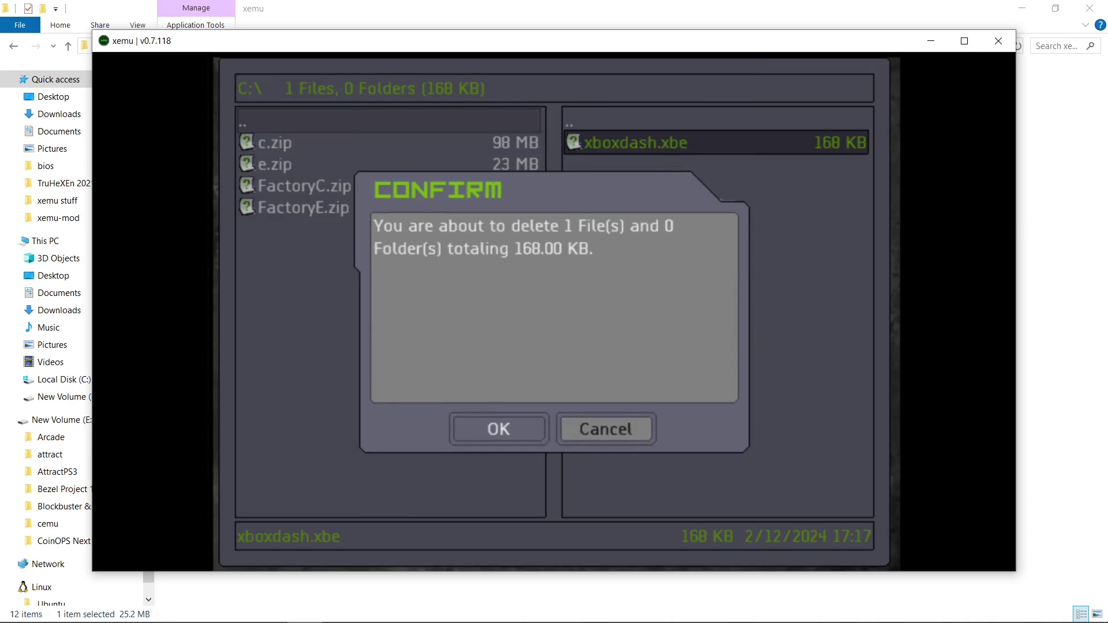
key("Left")
key("a")
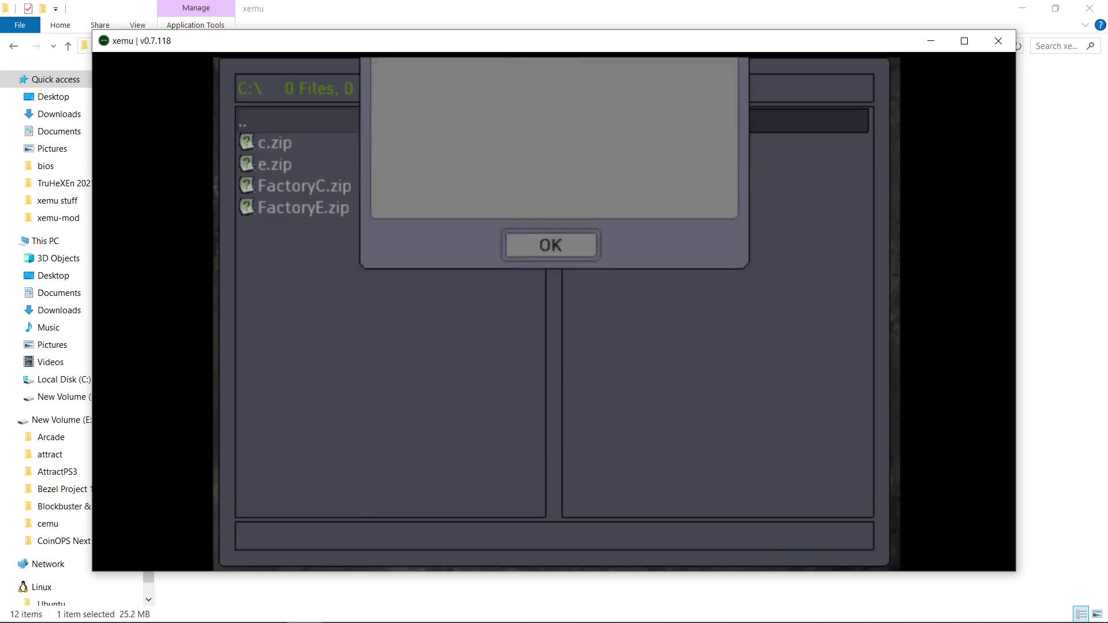
key("a")
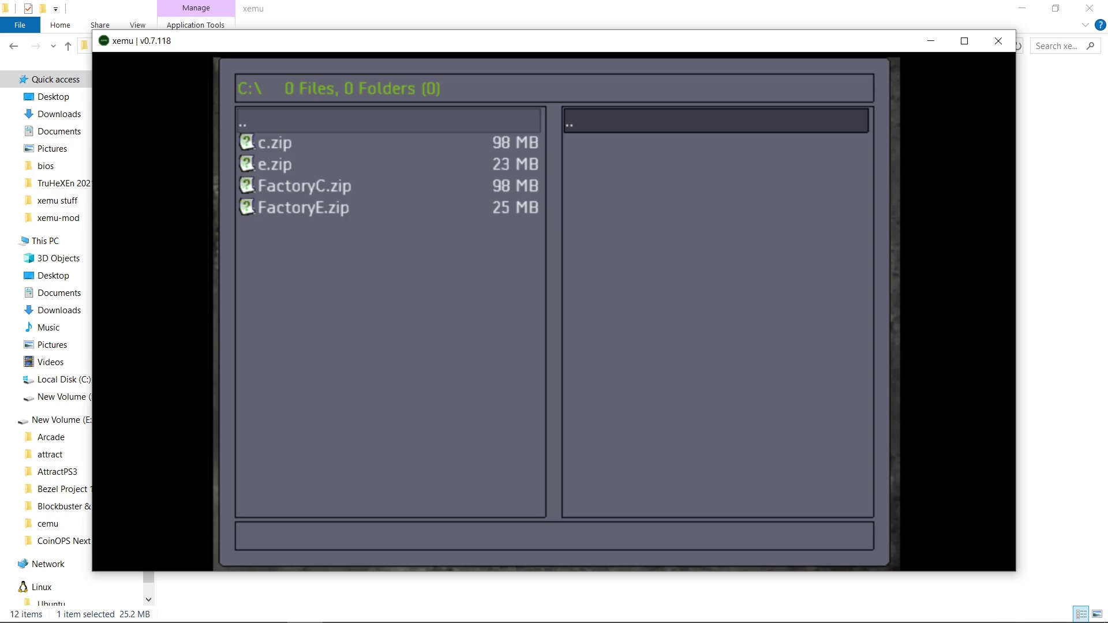
Open FactoryC.zip from the D:\StockFiles folder in the zip explorer.
key("Left")
key("Down")
key("Down")
key("Down")
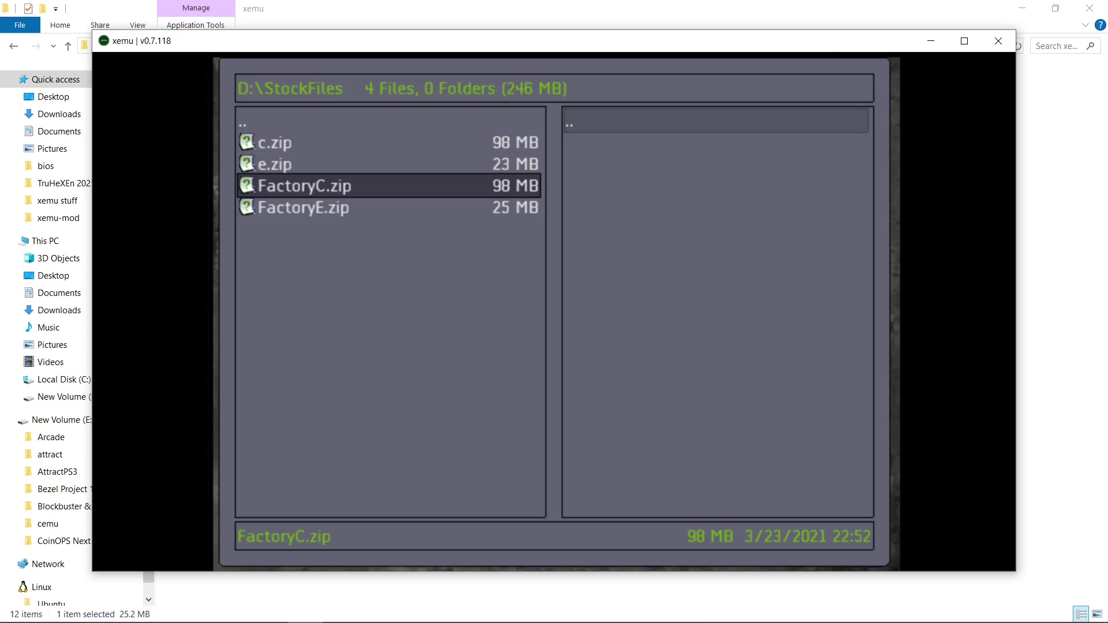
key("a")
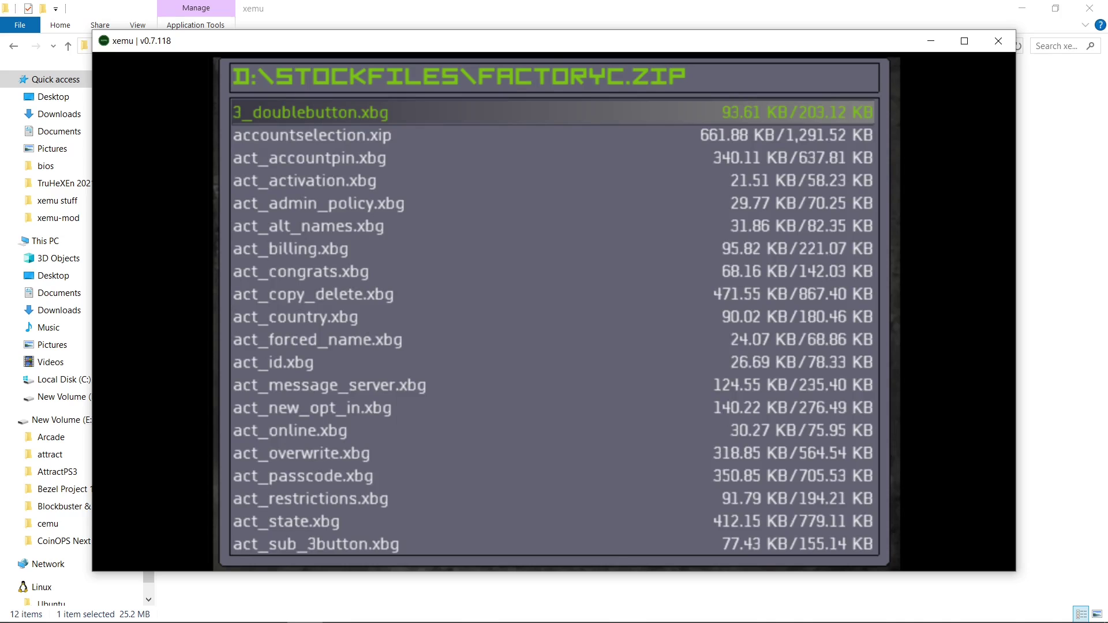
Extract all files of FactoryC.zip to the root of the C drive.
key("y")
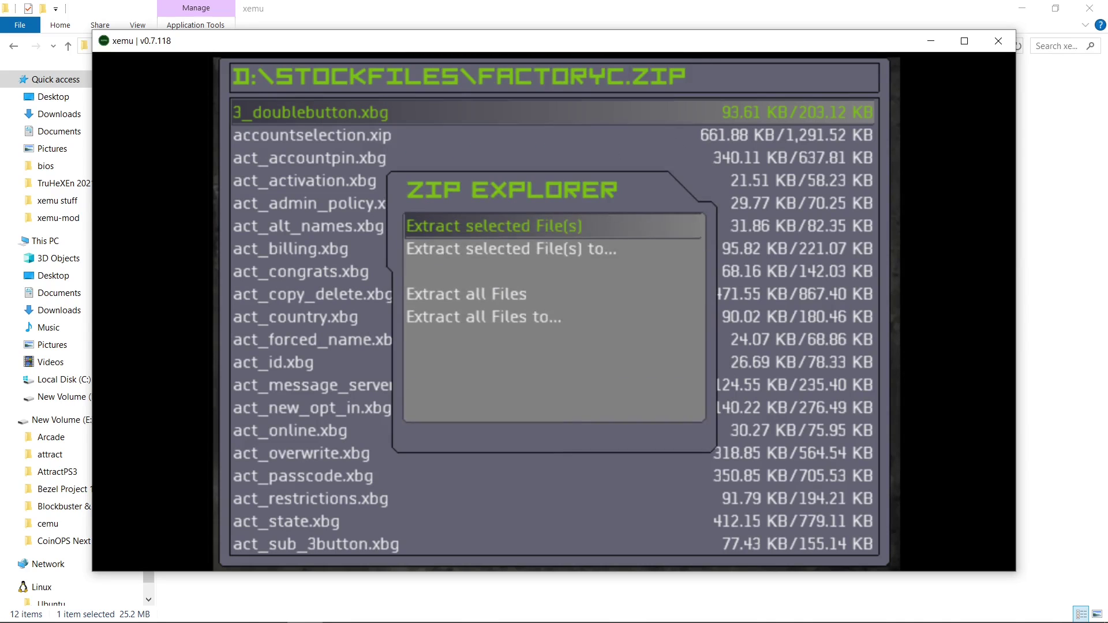
key("Down")
key("Down")
key("Down")
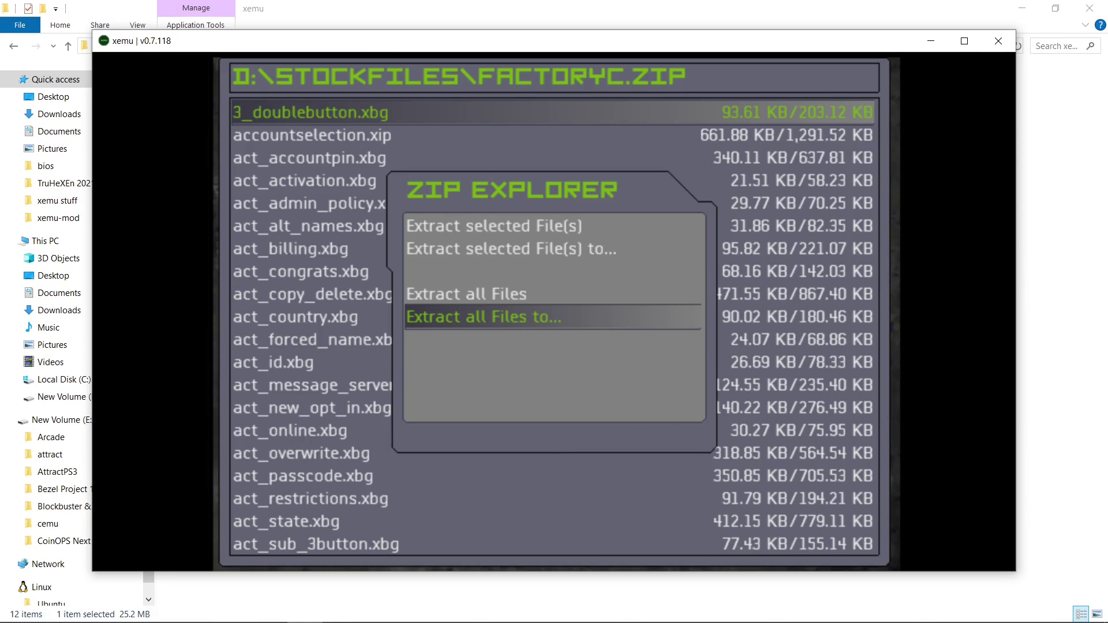
key("a")
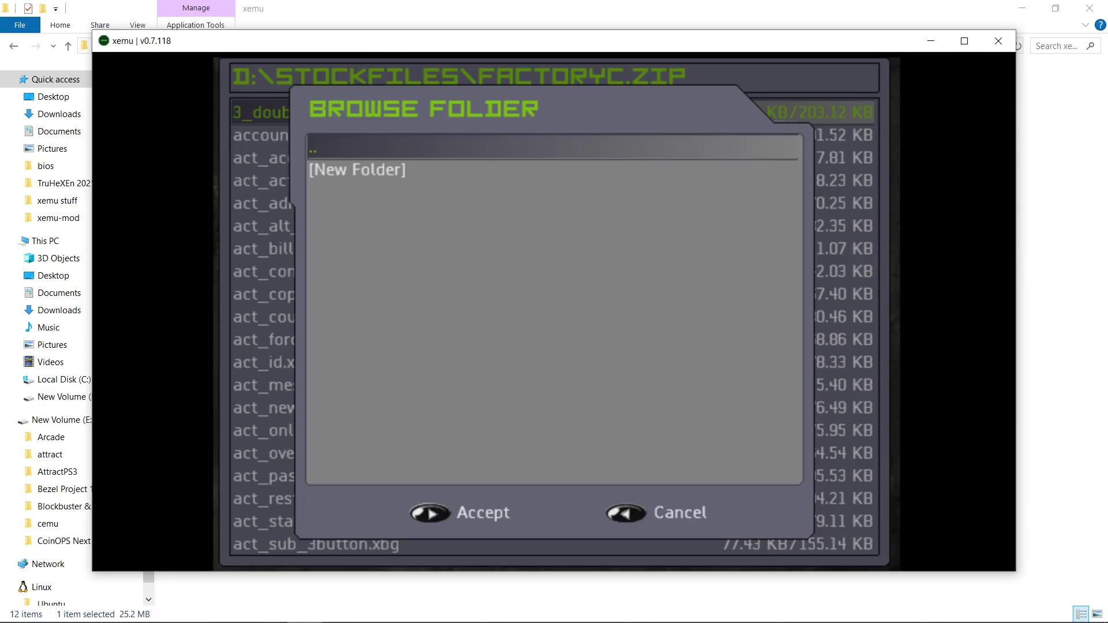
key("a")
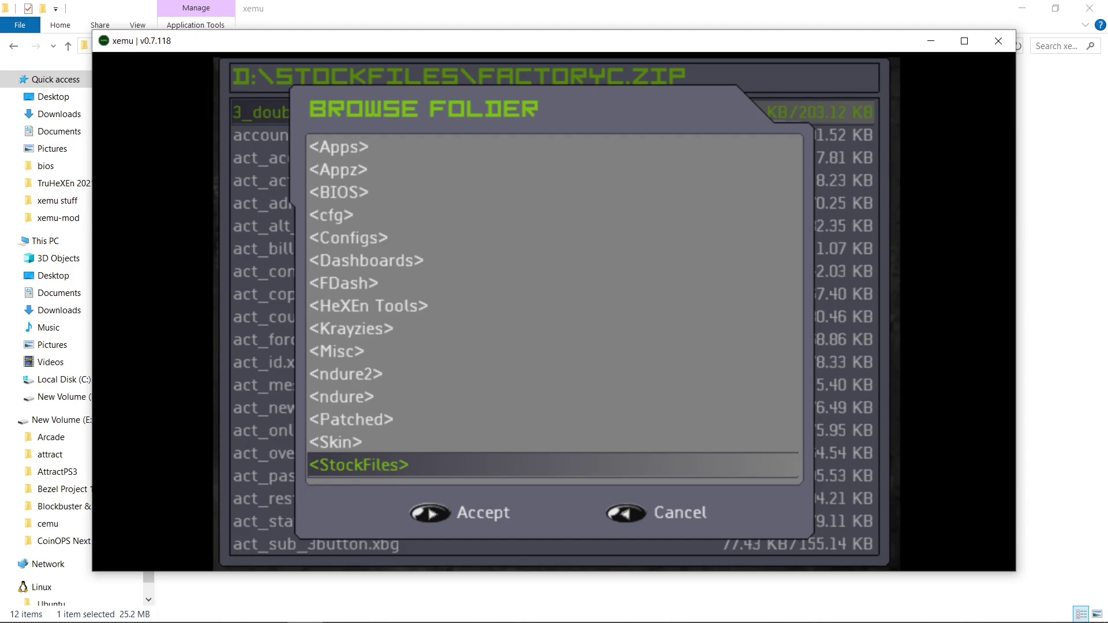
key("b")
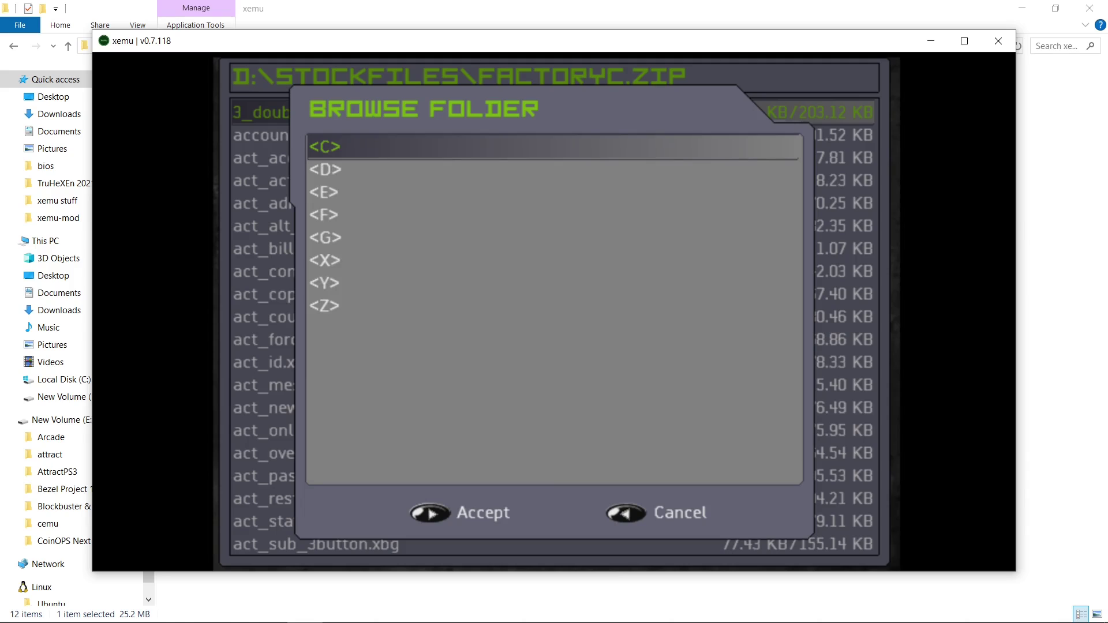
key("a")
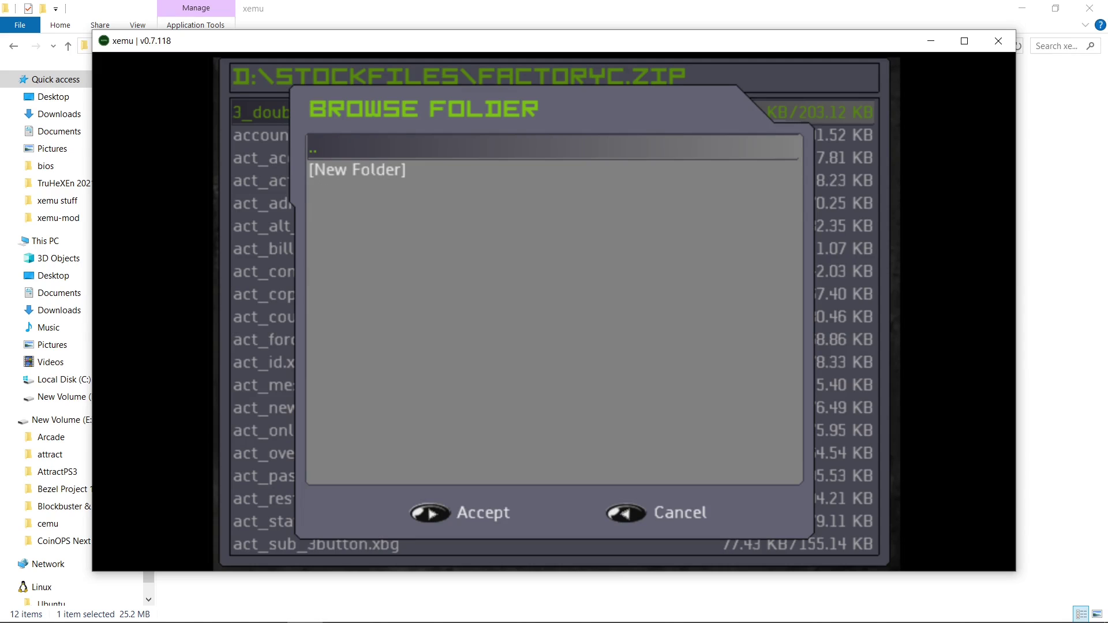
key("o")
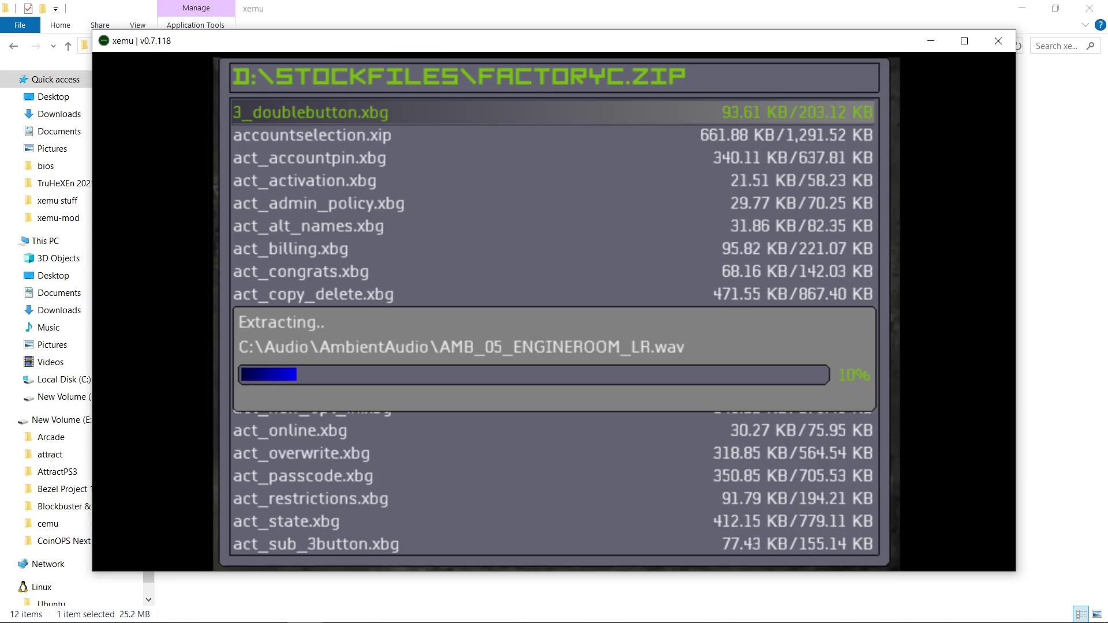
key("a")
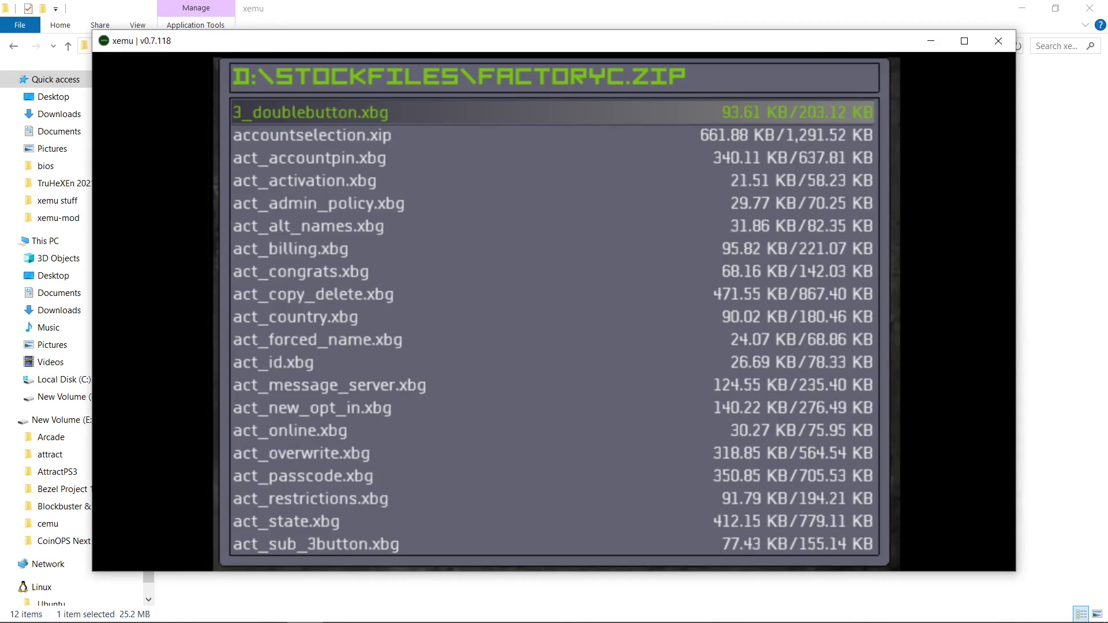
Close the zip and the File Explorer to return to the XBox Admin submenu.
key("b")
key("b")
key("b")
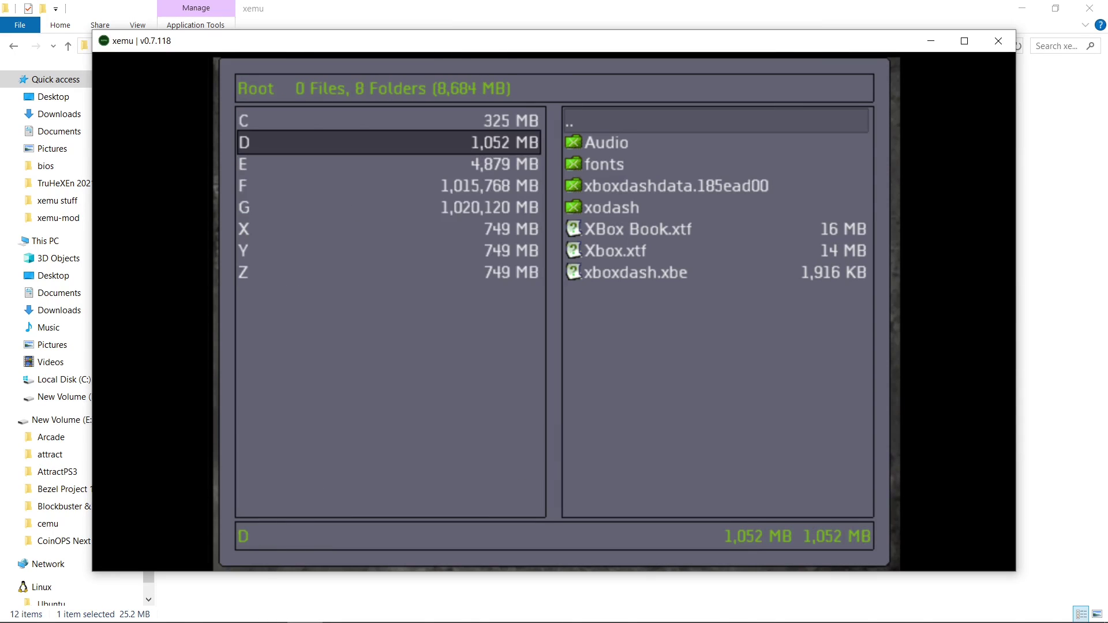
key("b")
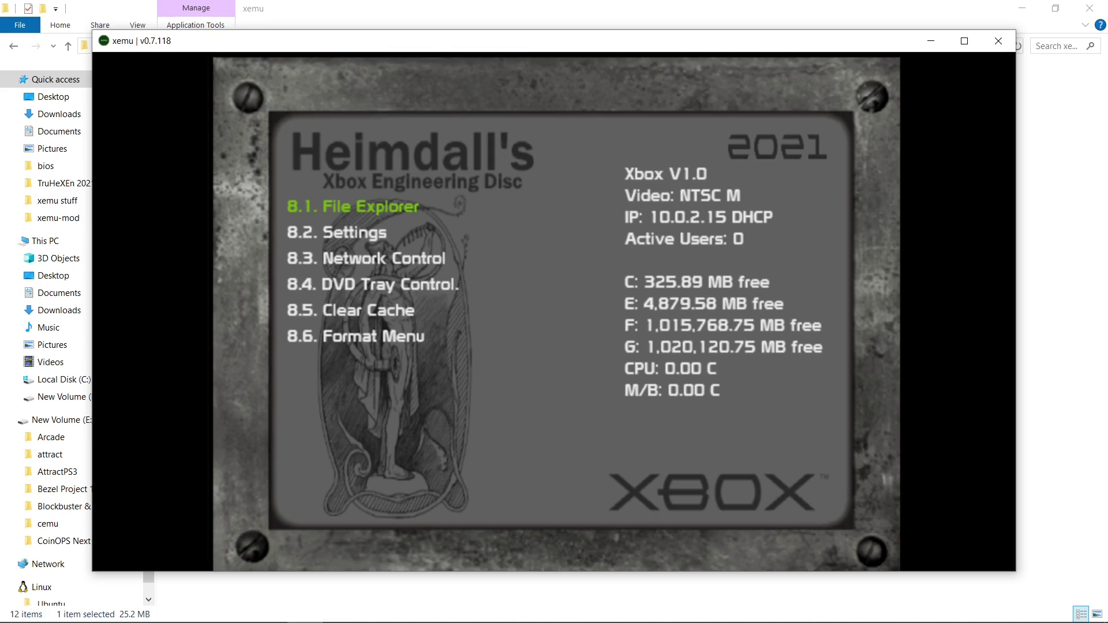
Eject the disc, reset the machine into the stock dashboard and dismiss the Xbox Live notice.
mouse_move(151, 181)
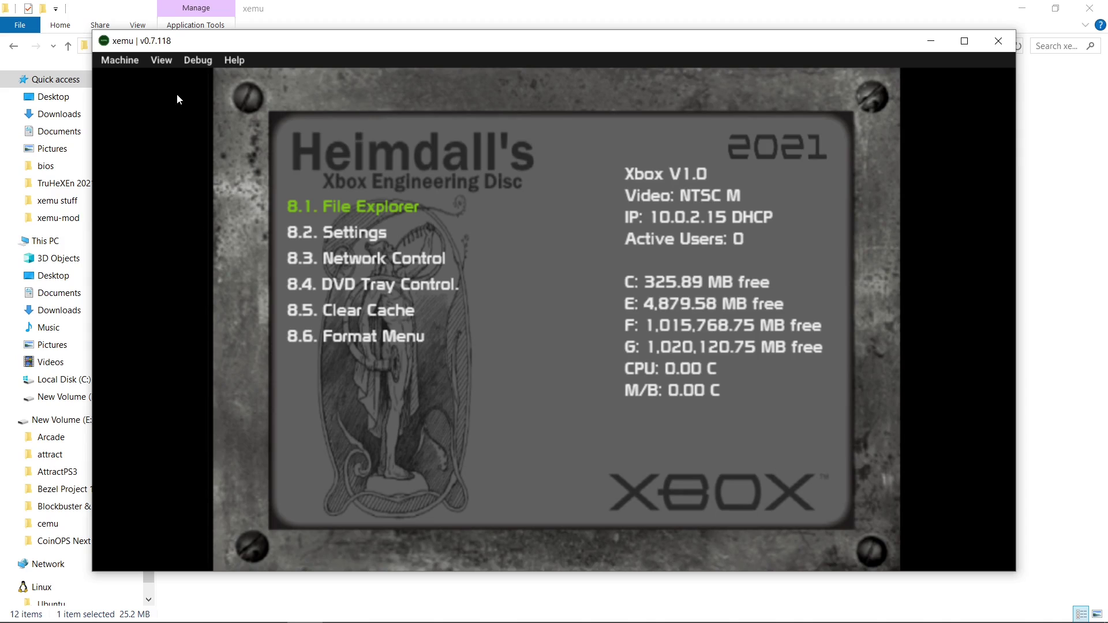
left_click(109, 60)
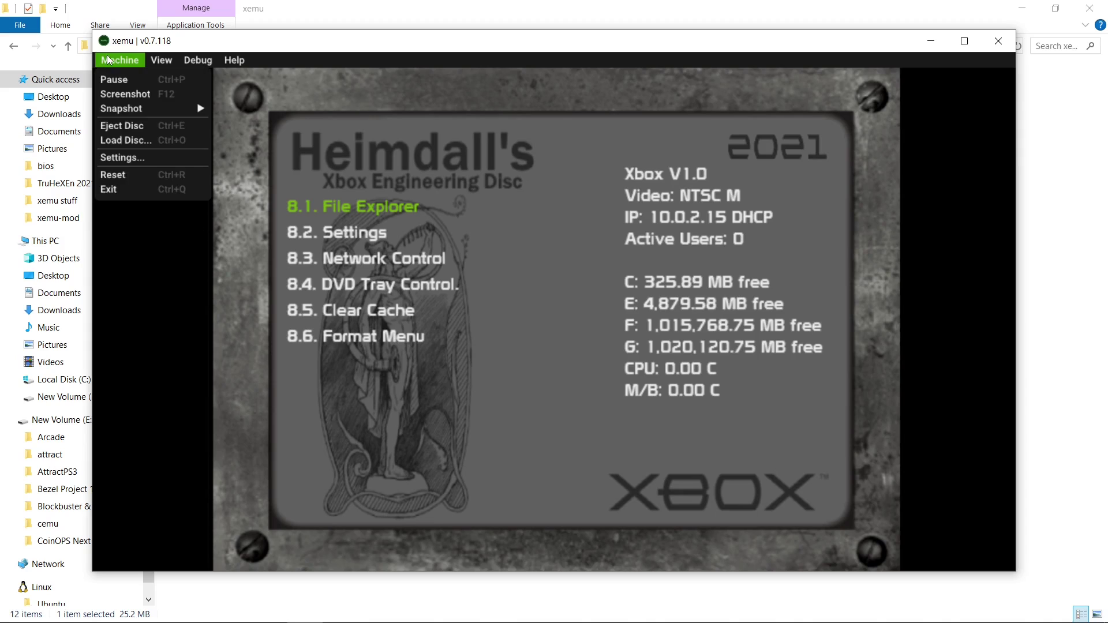
left_click(113, 126)
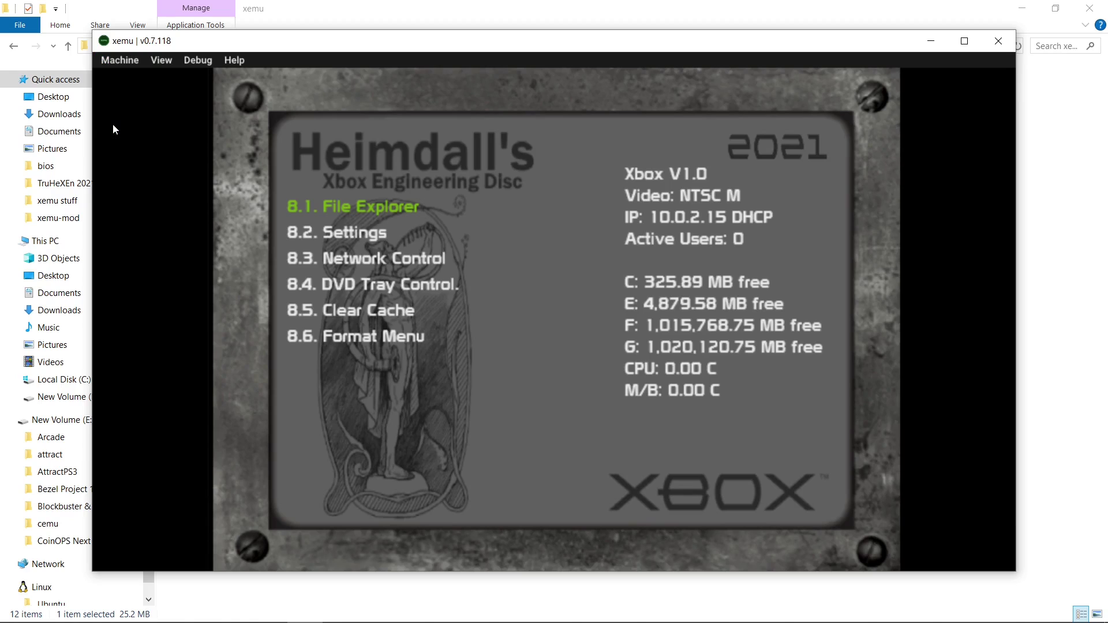
left_click(122, 60)
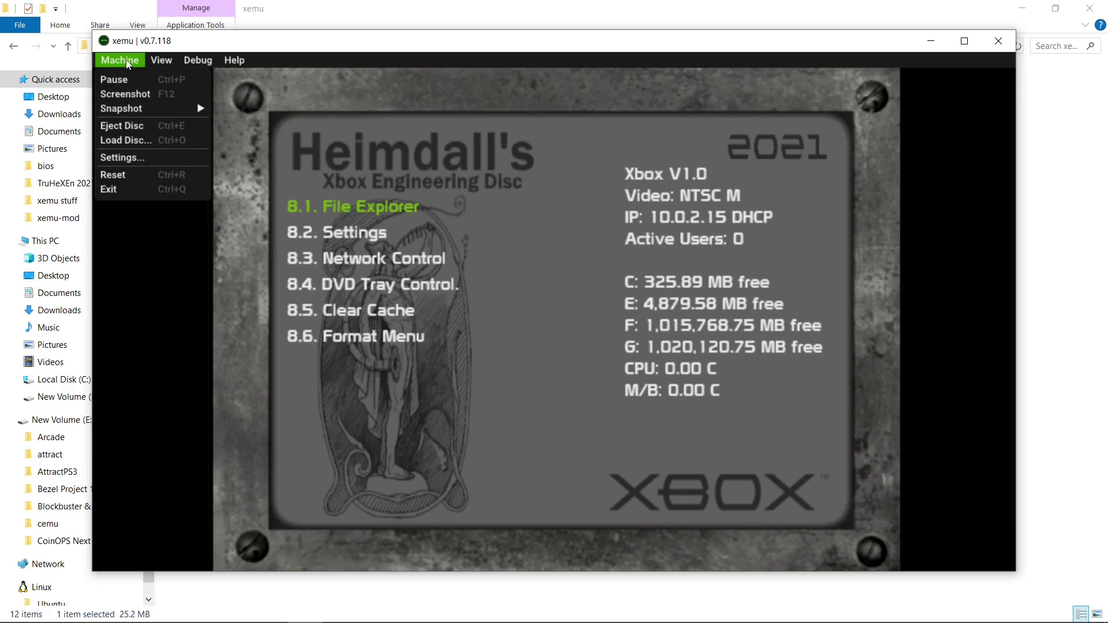
left_click(109, 176)
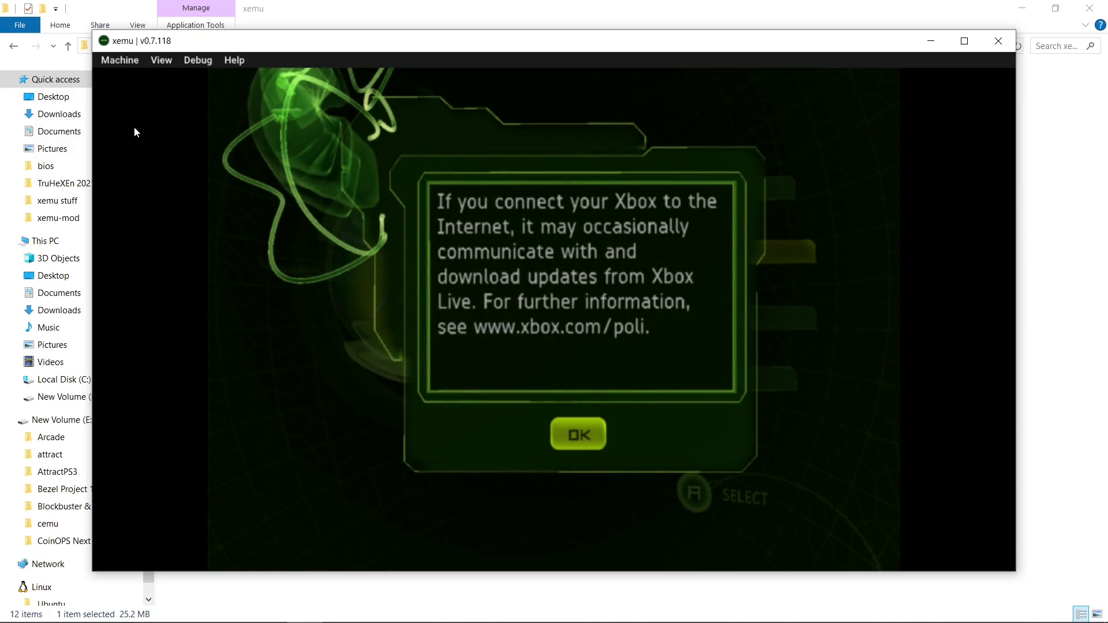
key("a")
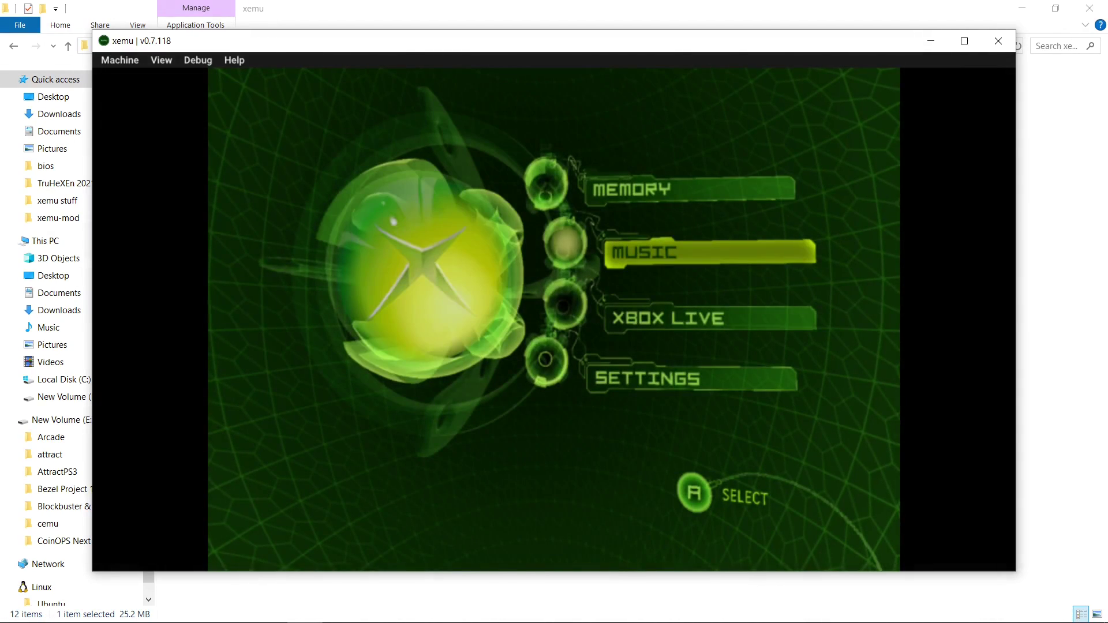
Open the Clock settings from the Xbox dashboard's main screen.
key("Down")
key("Down")
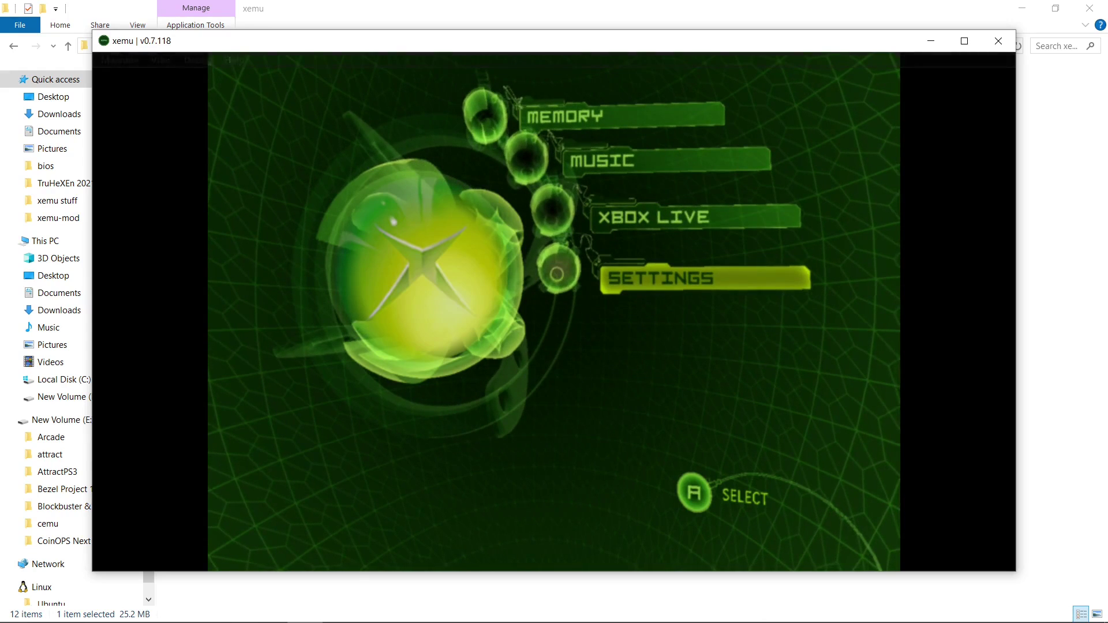
key("a")
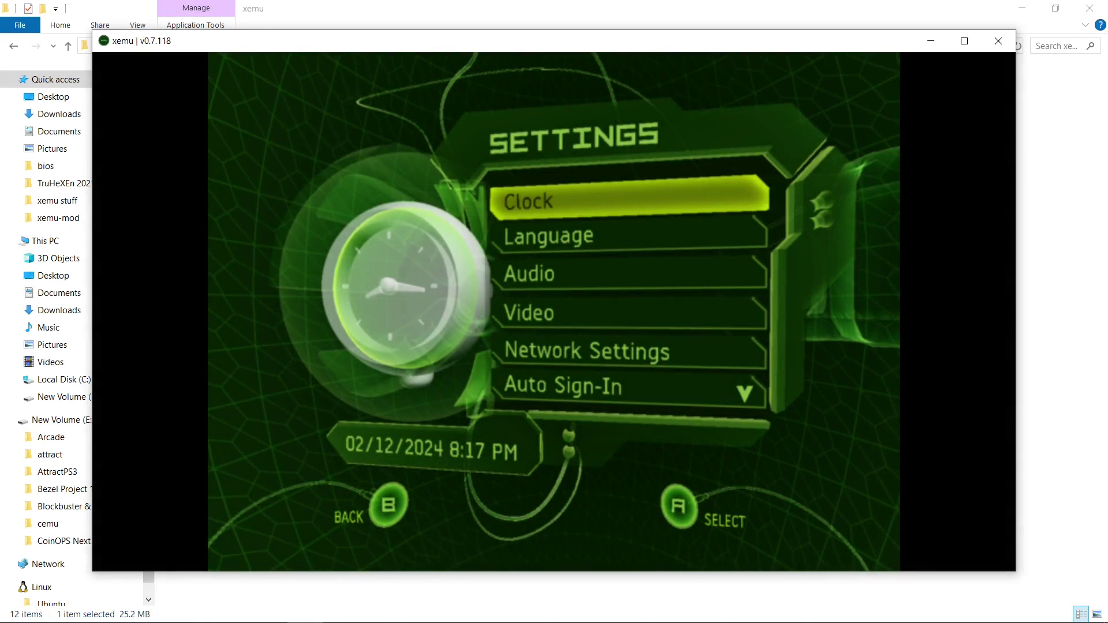
key("a")
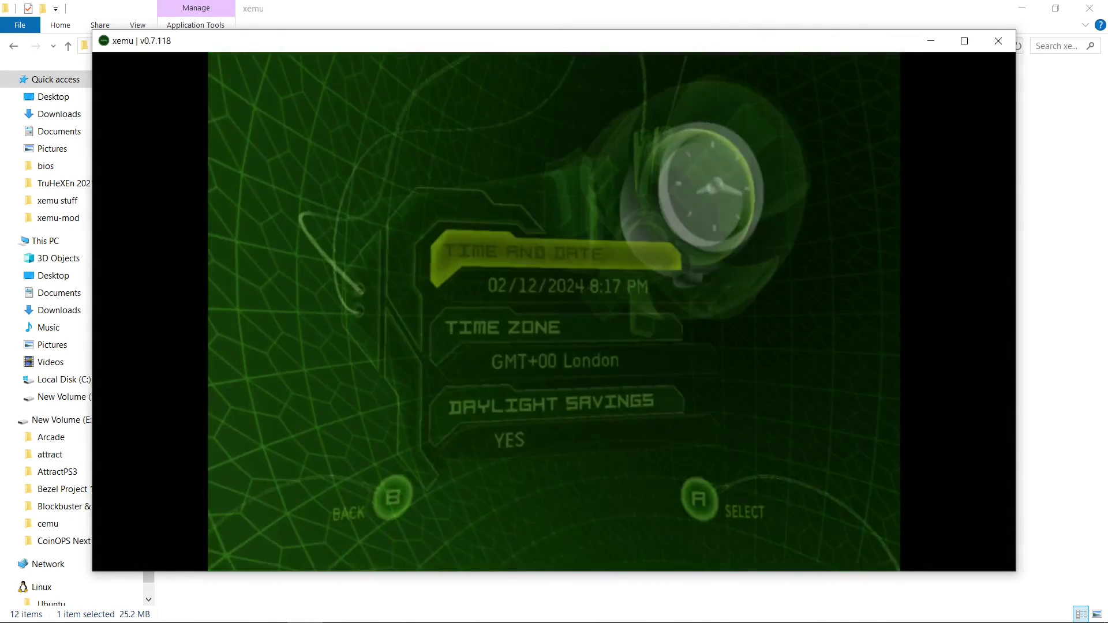
Set the console's time zone to GMT-04 Atlantic and return to the Settings list.
key("Down")
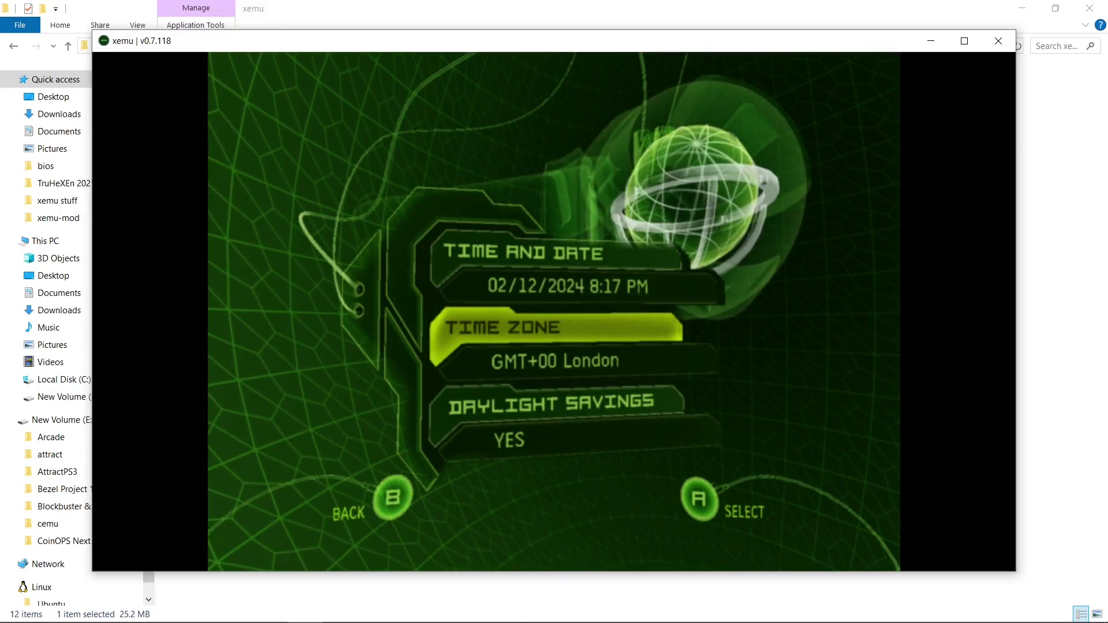
key("a")
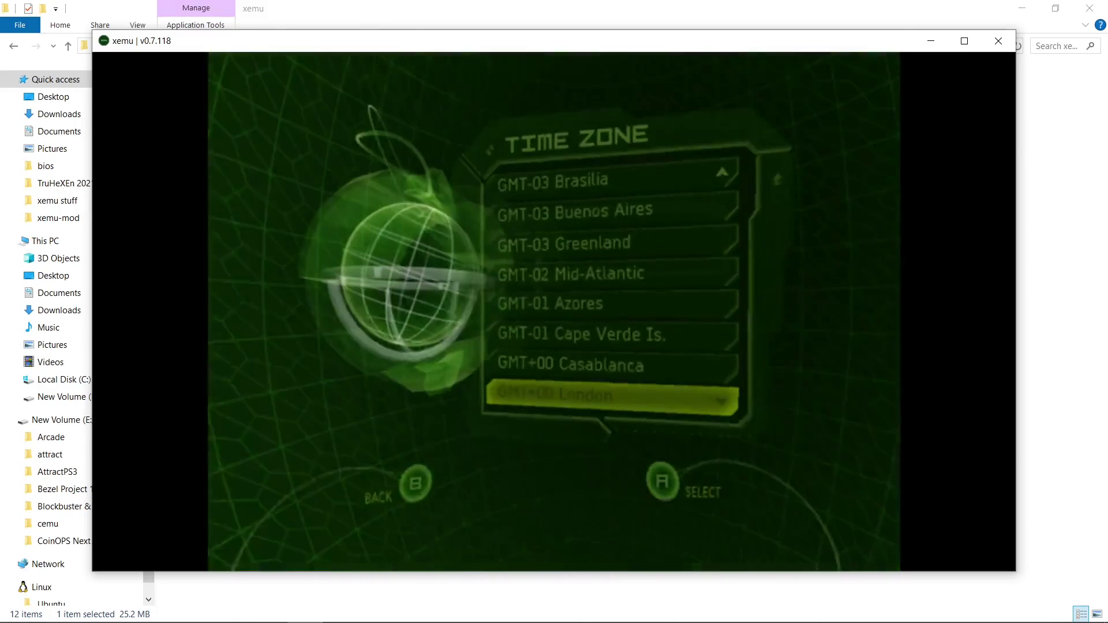
key("Up")
key("Up")
key("Up")
key("Up")
key("Up")
key("Up")
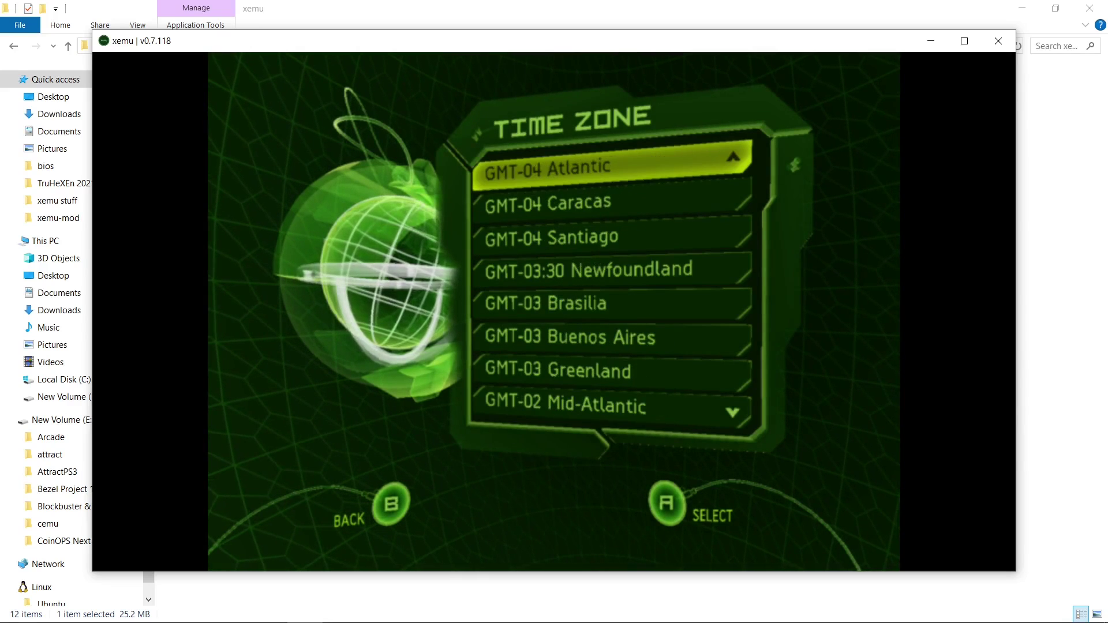
key("a")
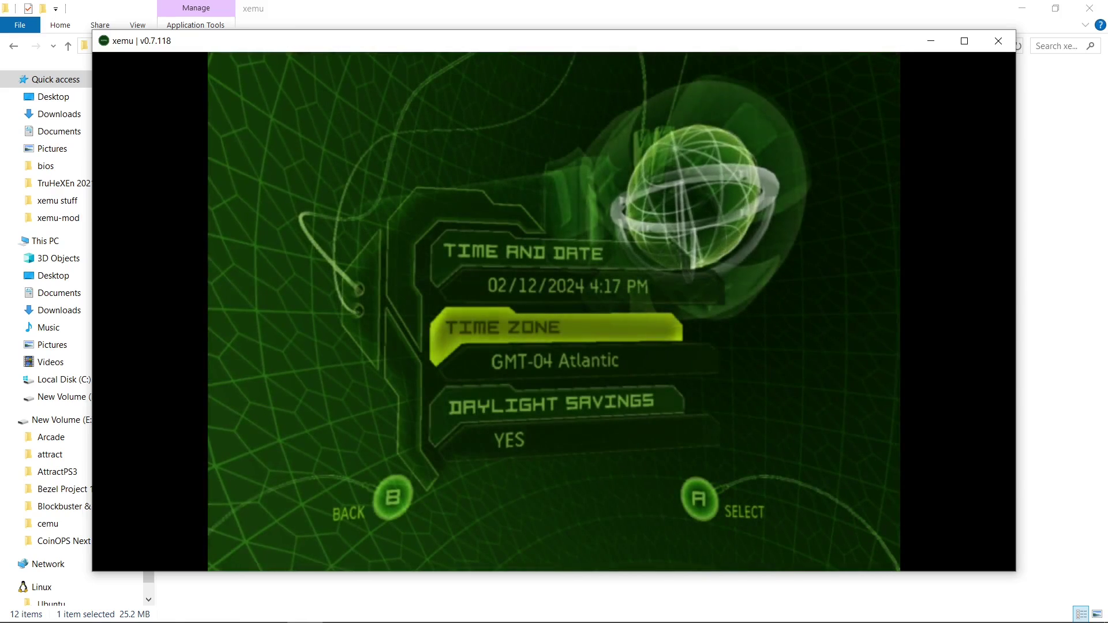
key("b")
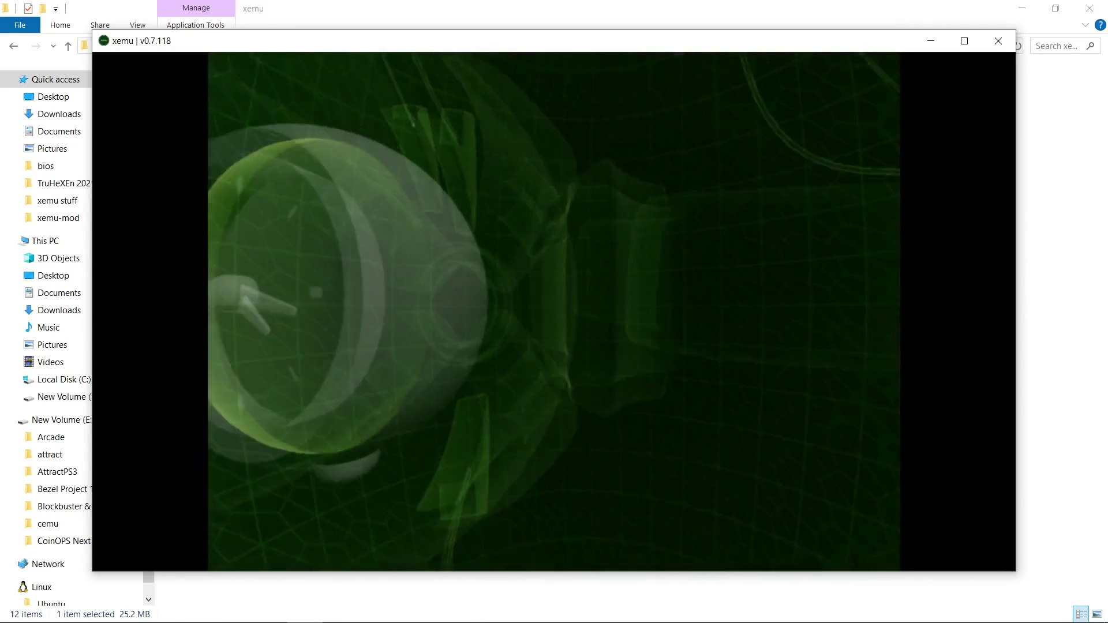
Enable 480p and 720p resolution support in the console's Video settings.
key("Down")
key("Down")
key("Down")
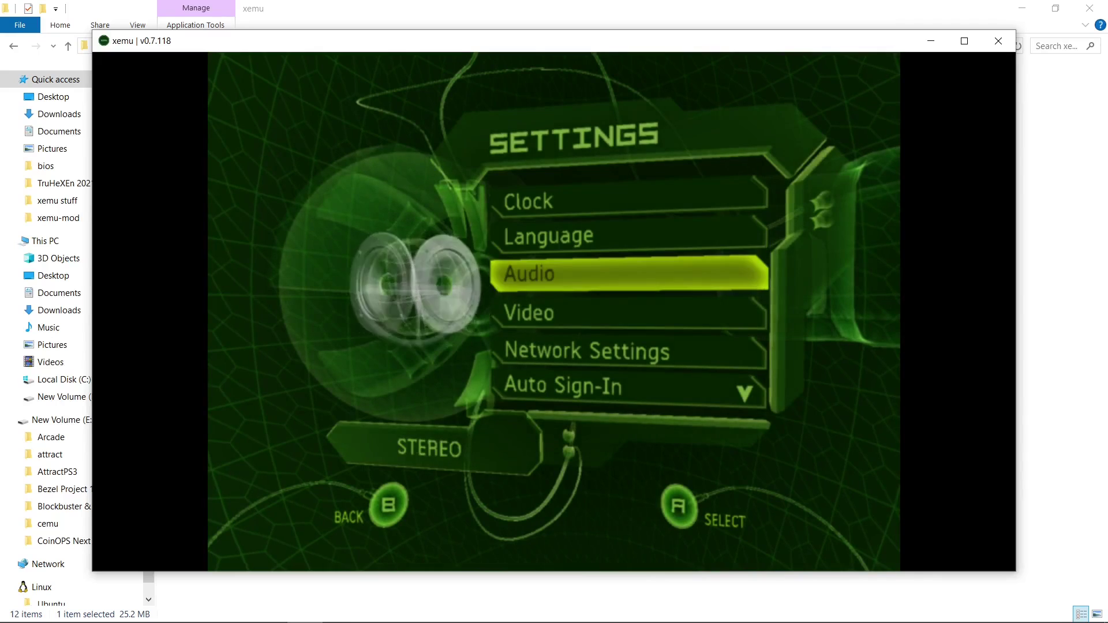
key("a")
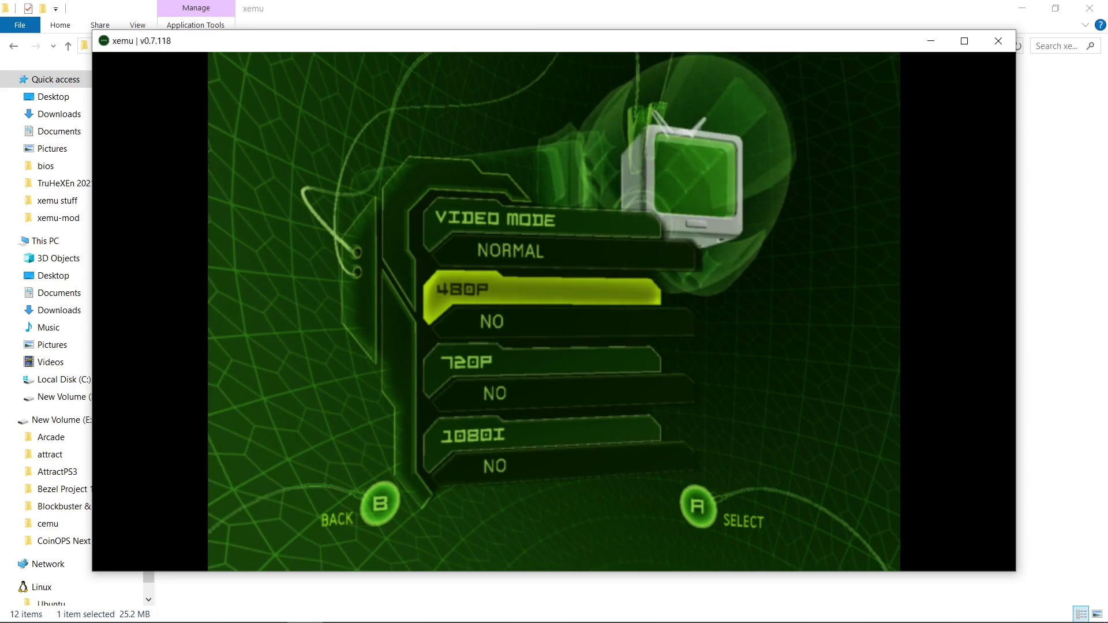
key("b")
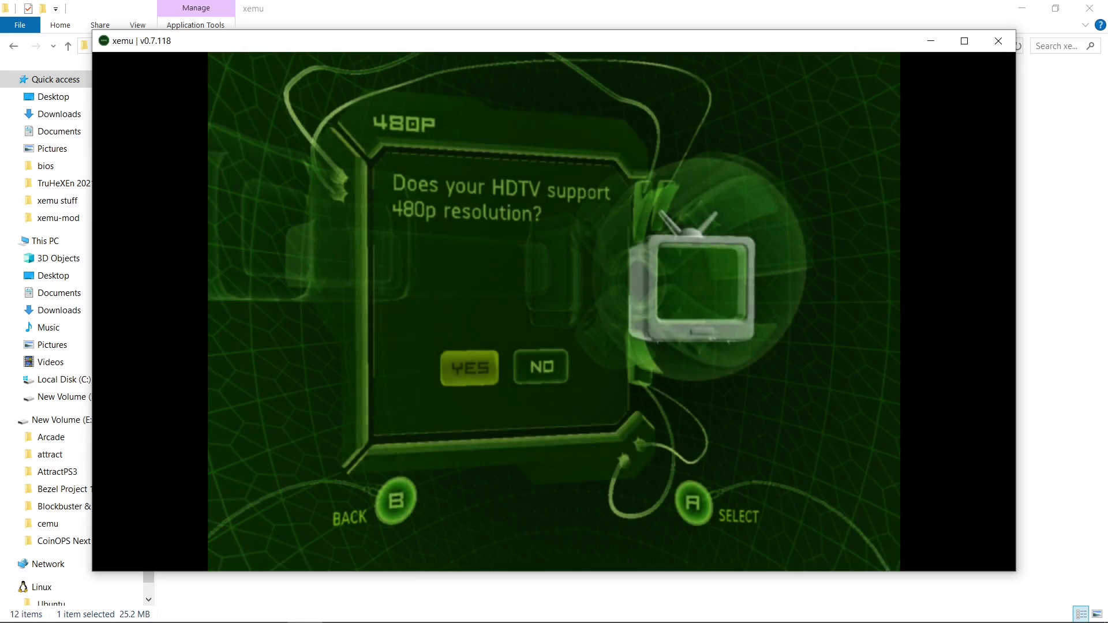
key("a")
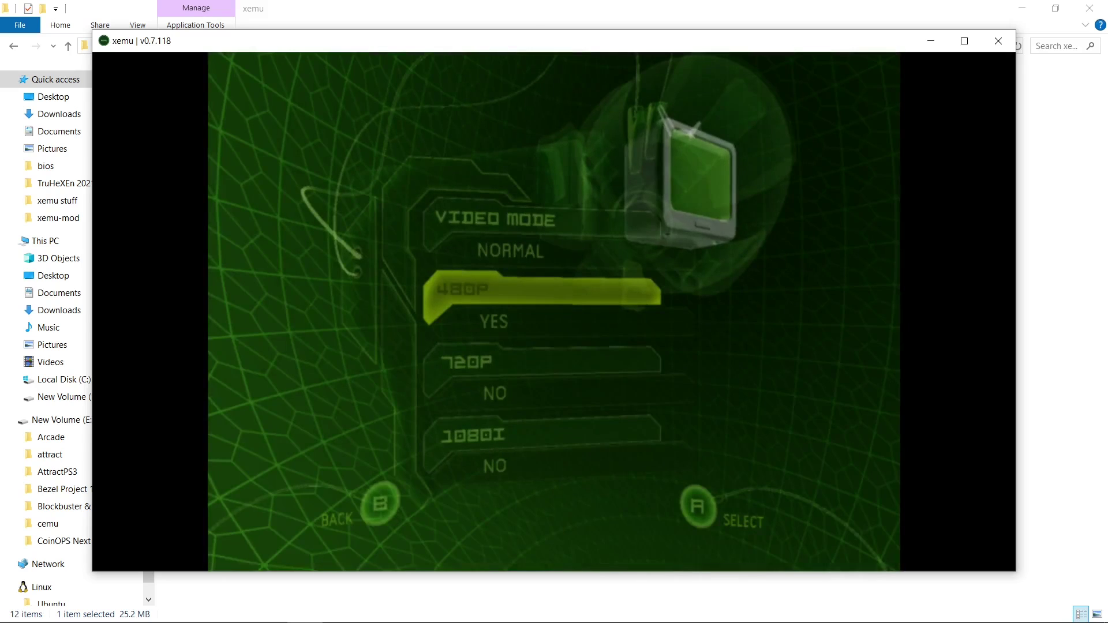
key("Down")
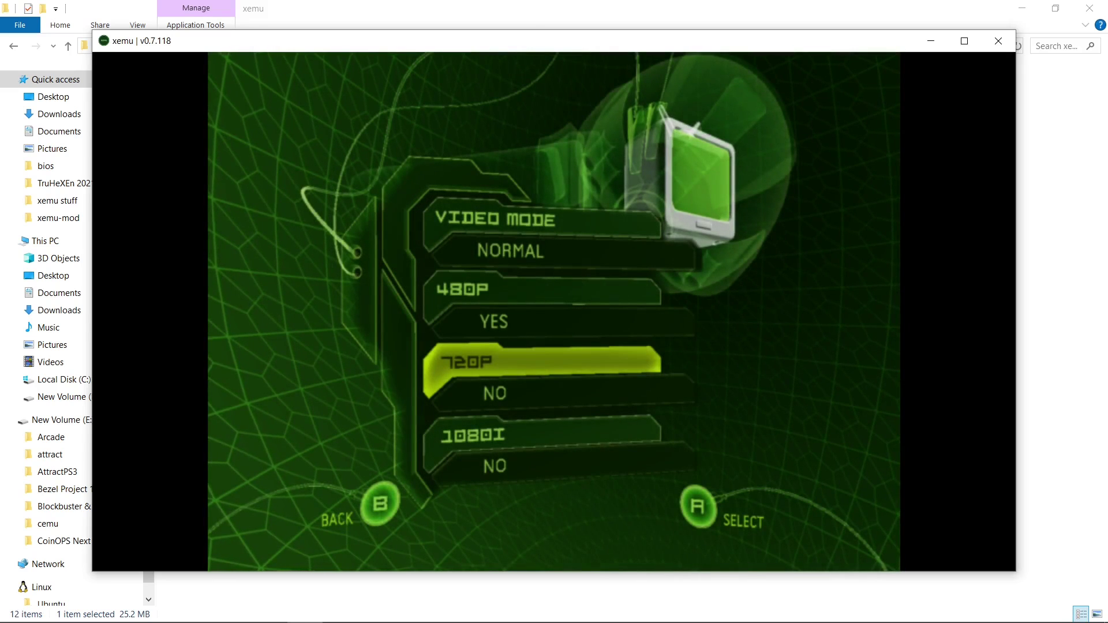
key("a")
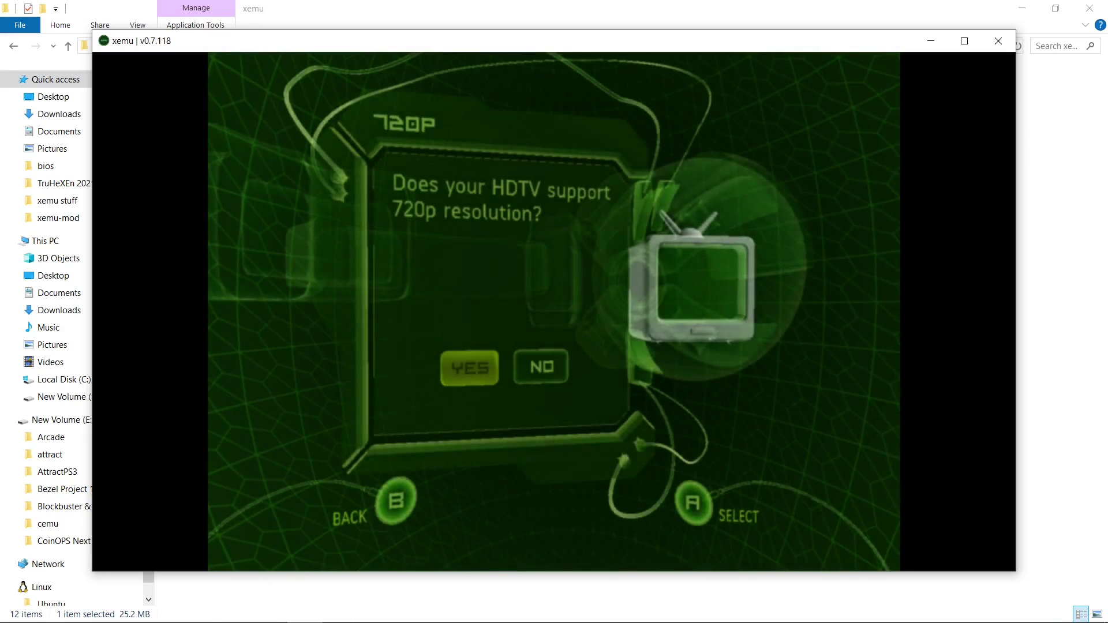
key("a")
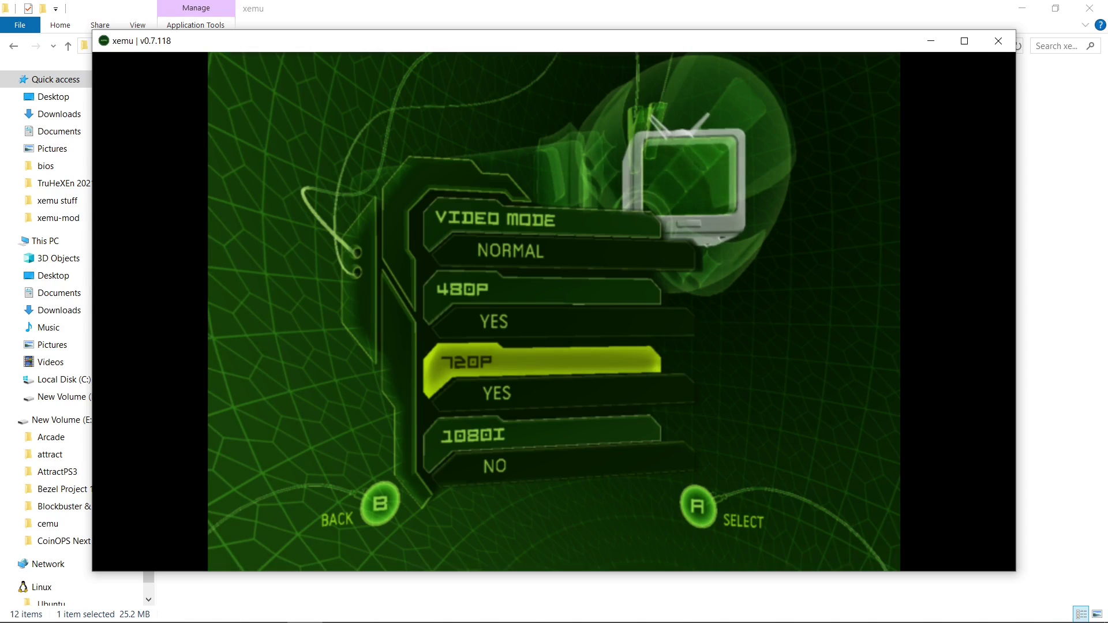
Load the TruHeXEn 2021.iso disc image and boot the machine into the disc's main menu.
mouse_move(134, 126)
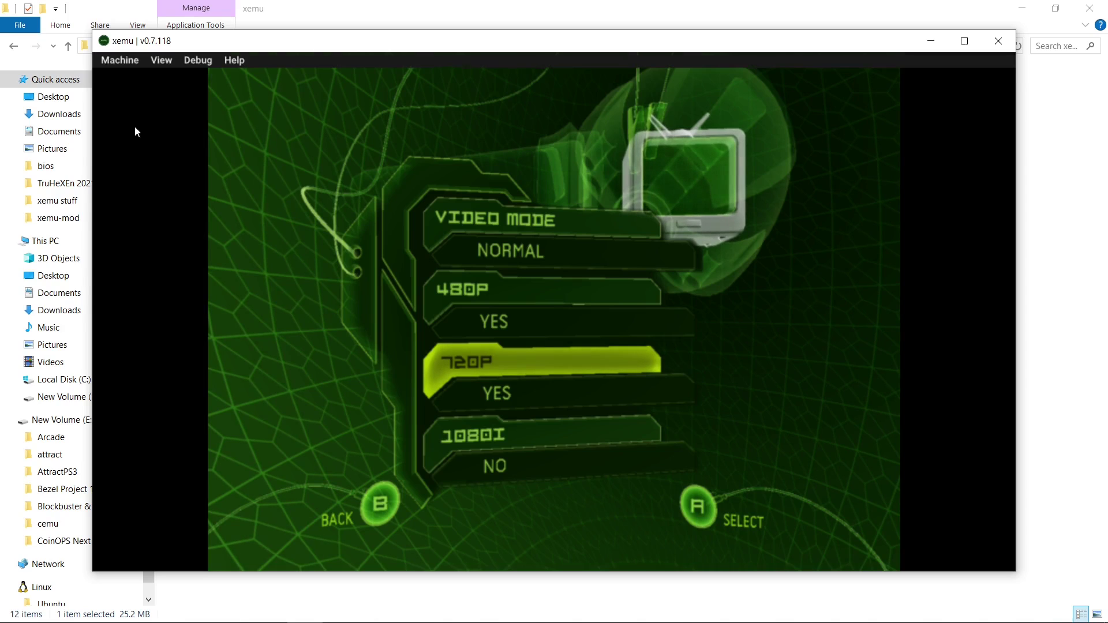
left_click(121, 63)
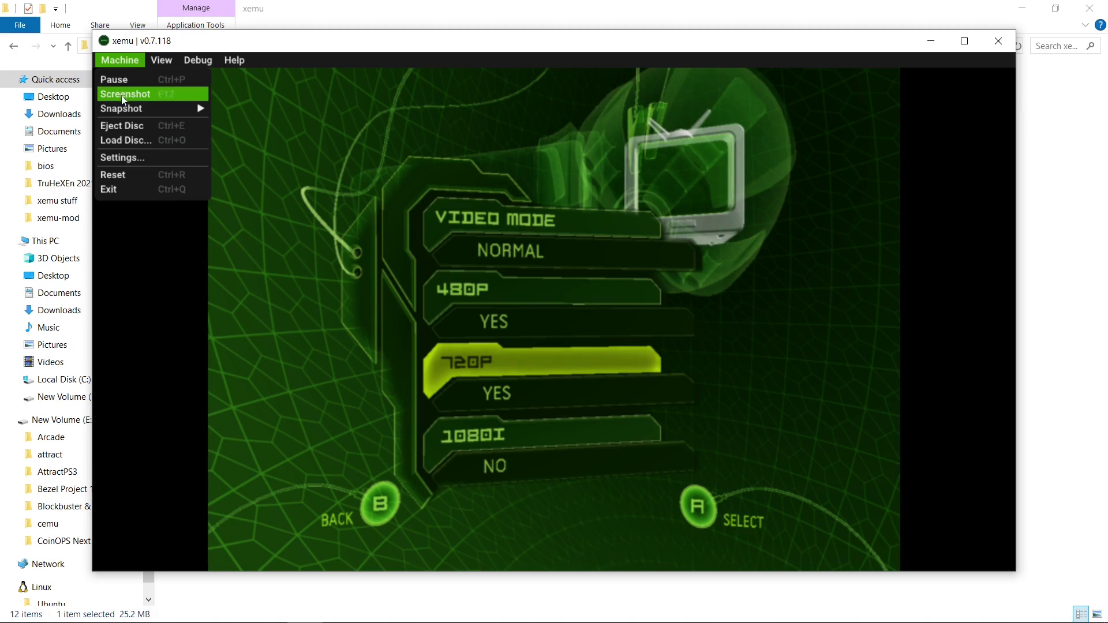
left_click(120, 140)
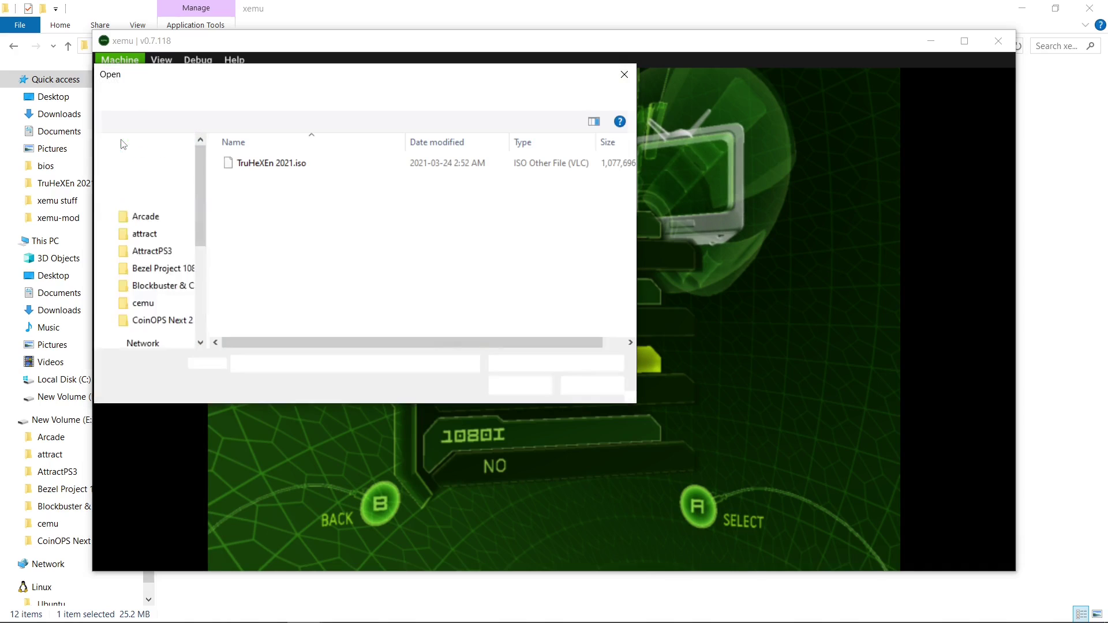
left_click(278, 166)
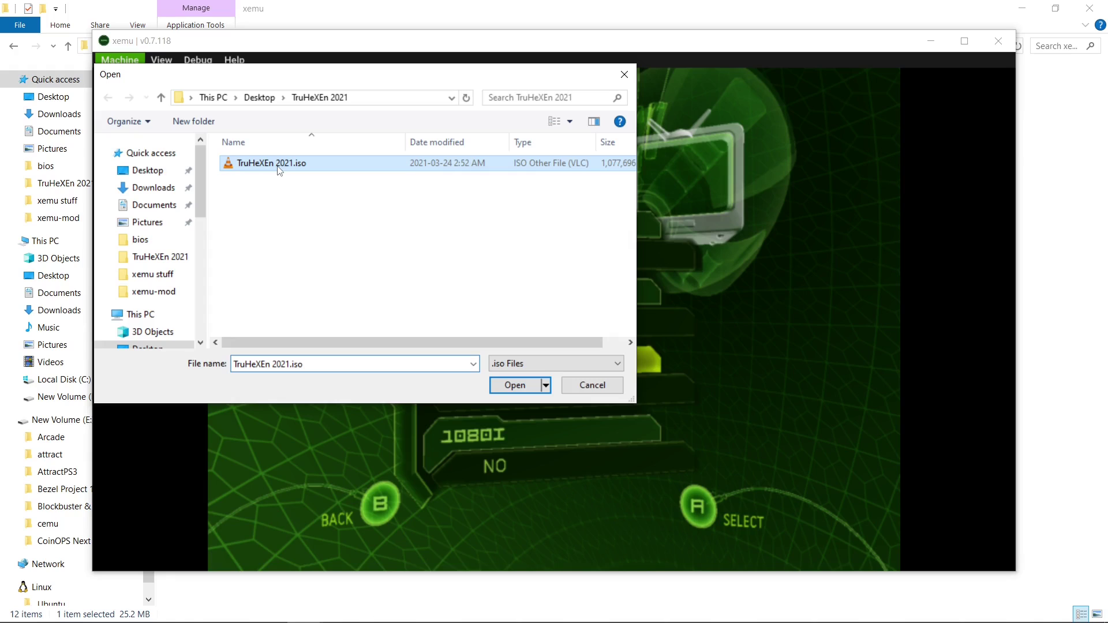
left_click(515, 386)
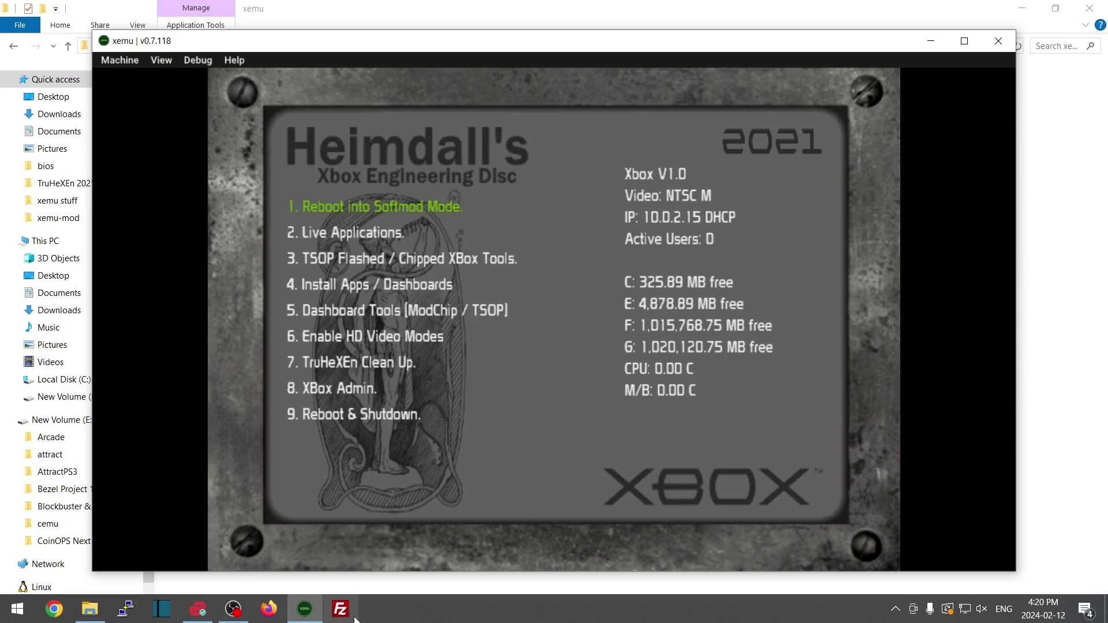
Switch to FileZilla and configure FTP active mode to use the IP address 10.0.2.2.
left_click(349, 616)
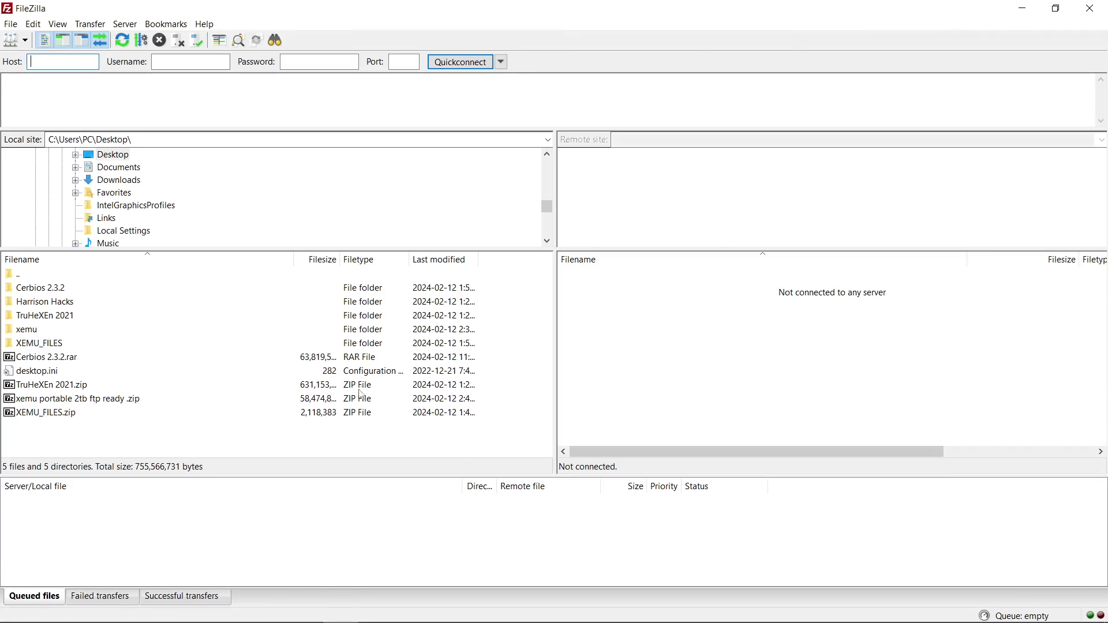
left_click(38, 26)
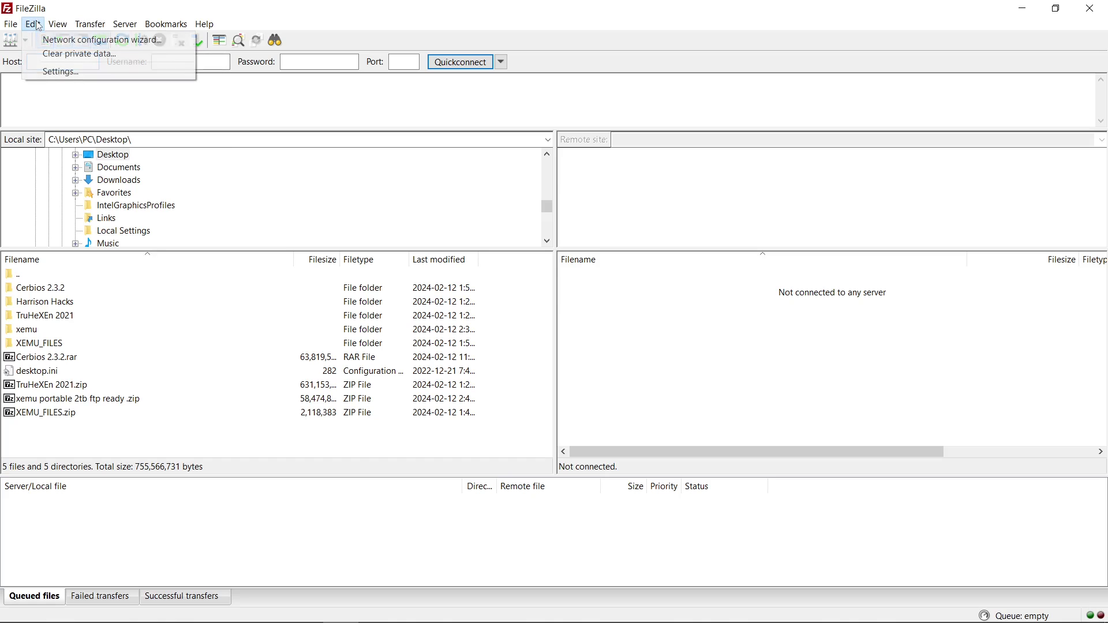
left_click(60, 72)
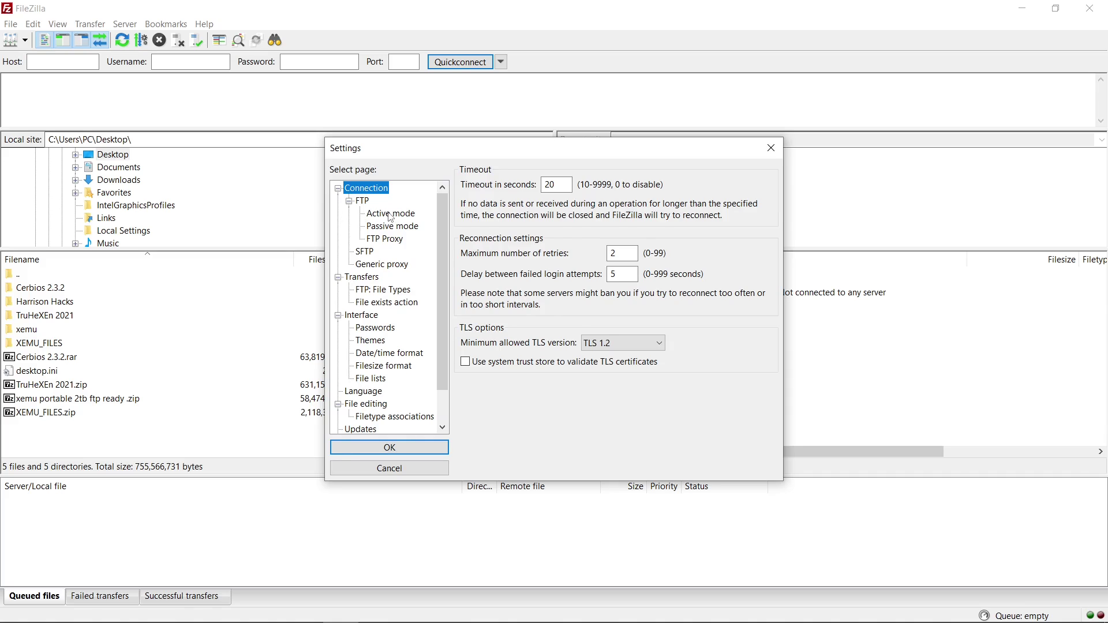
left_click(390, 214)
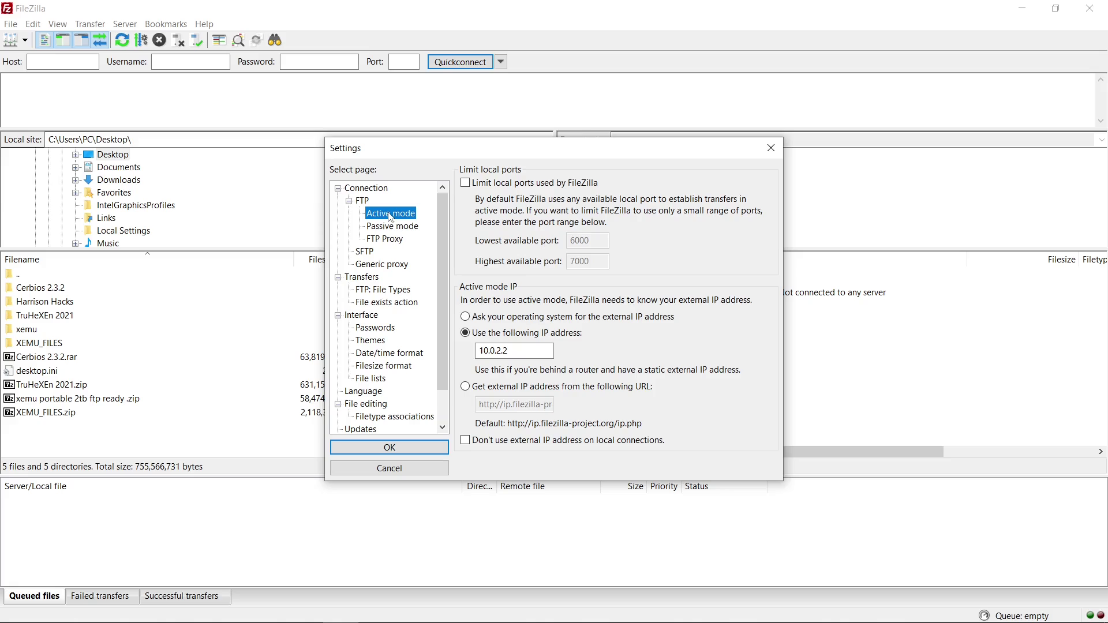
left_click(522, 319)
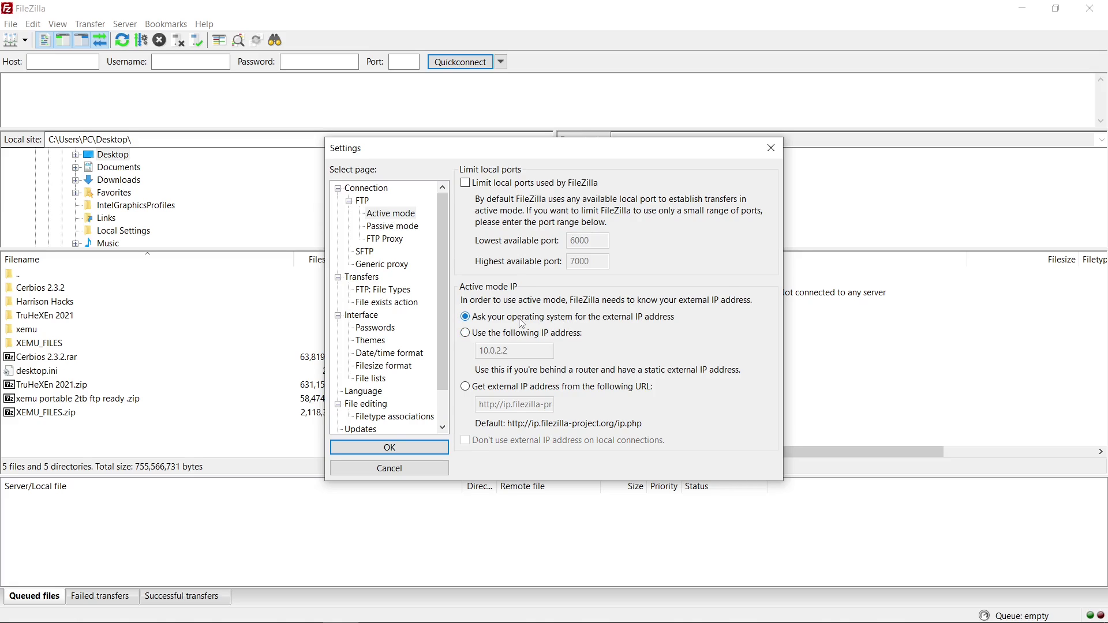
left_click(465, 334)
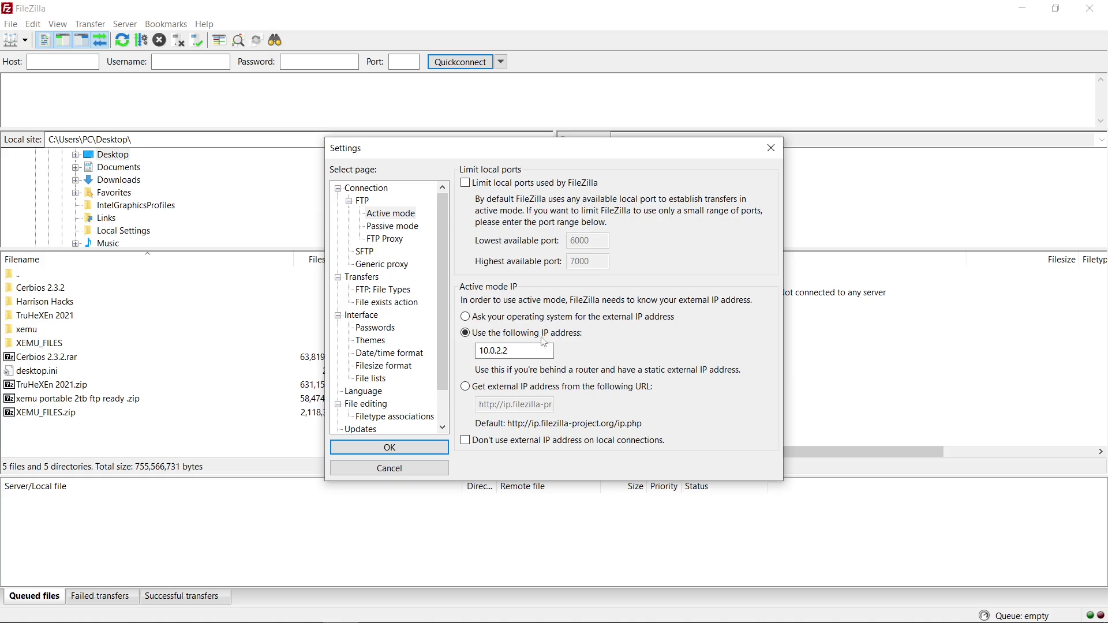
left_click(512, 355)
left_click(377, 448)
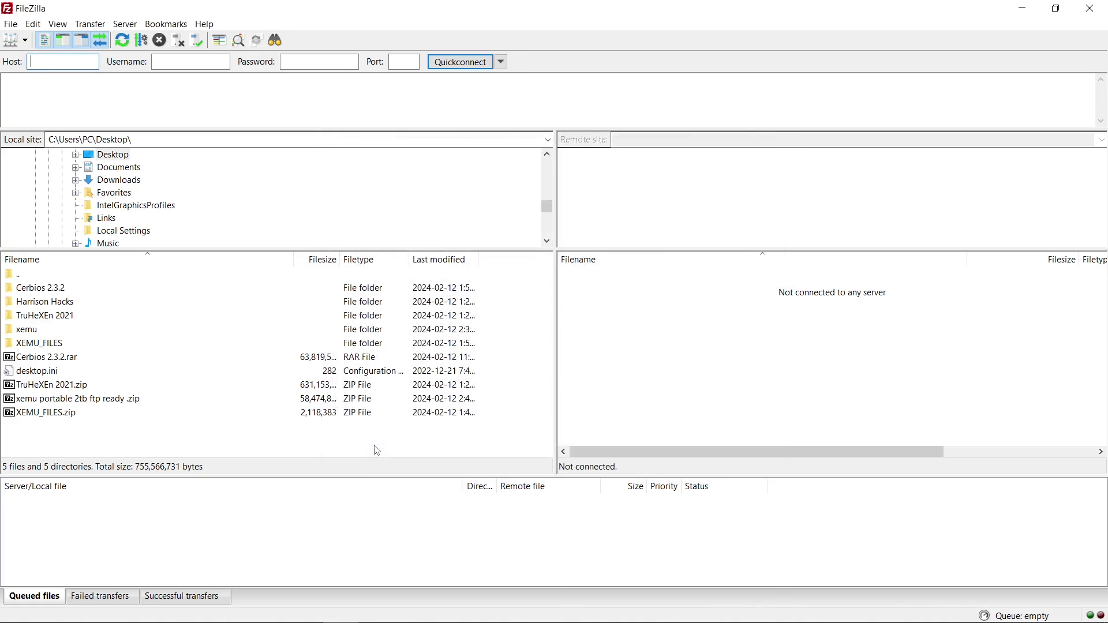
Create a new site entry named "xemu 2tb" in the Site Manager.
left_click(11, 24)
left_click(34, 45)
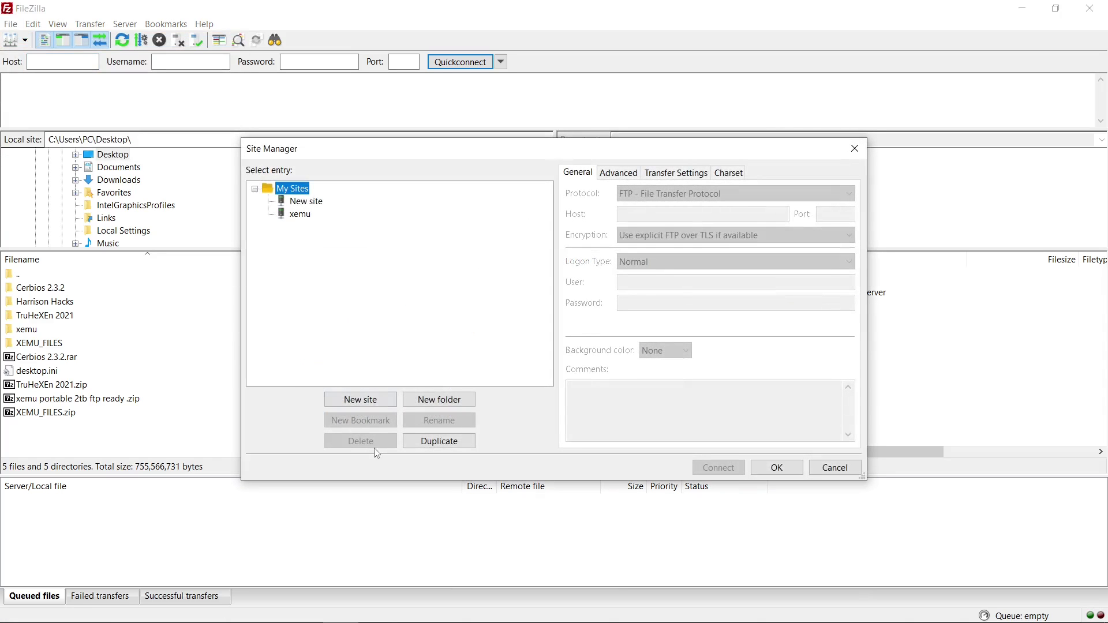
left_click(374, 401)
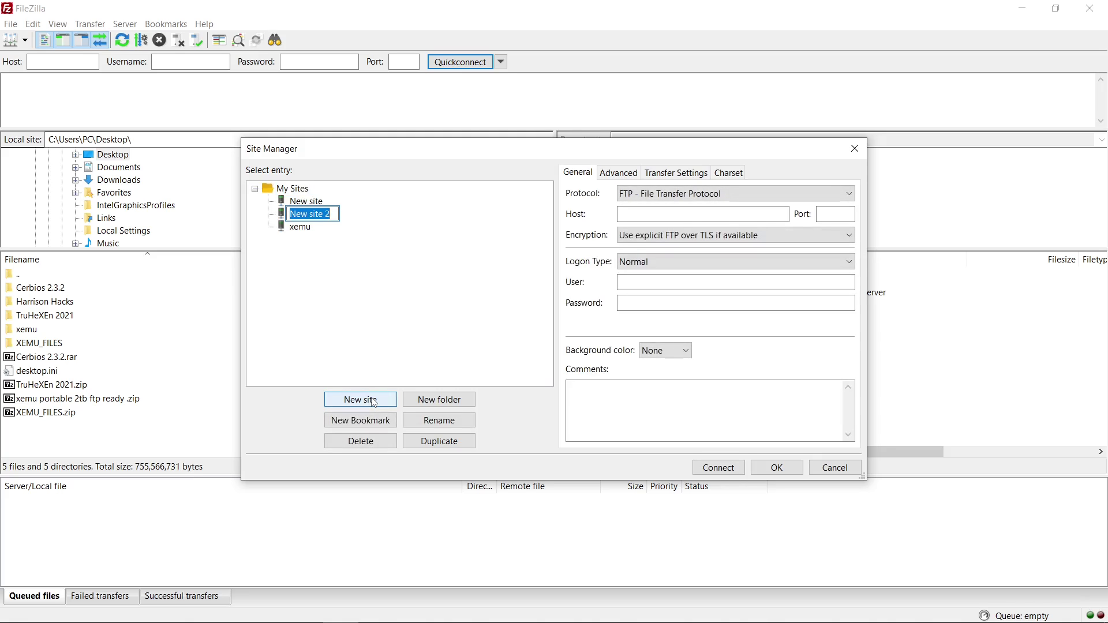
type("xemu 2tb")
key("Return")
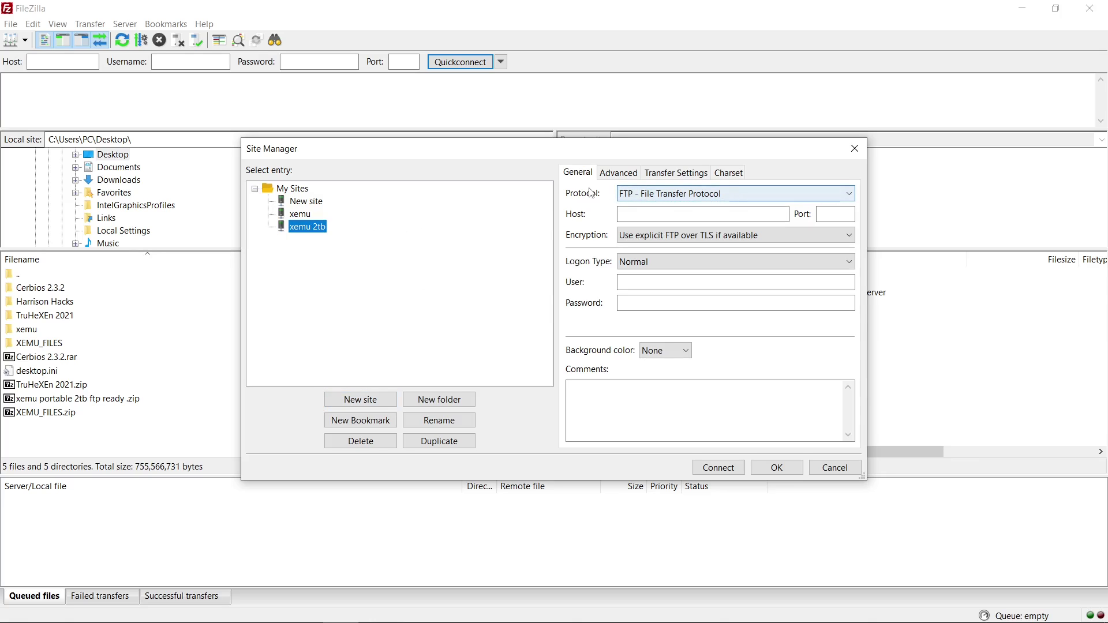
Configure the xemu 2tb site with FTP protocol, host 127.0.0.1, port 2121 and plain FTP (insecure) encryption.
left_click(633, 196)
left_click(635, 201)
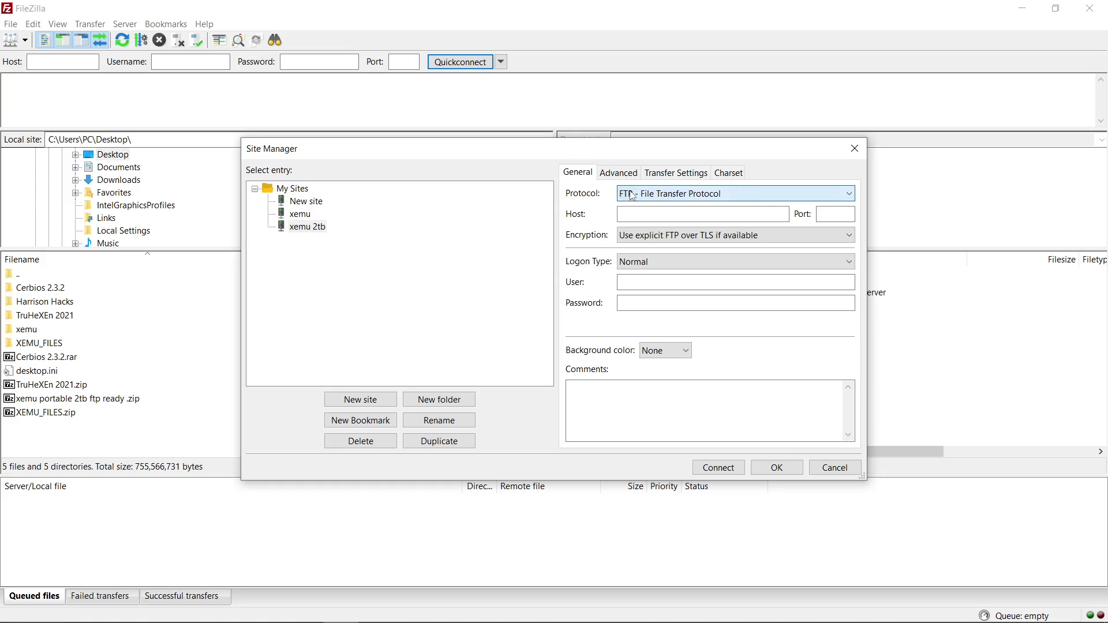
left_click(672, 220)
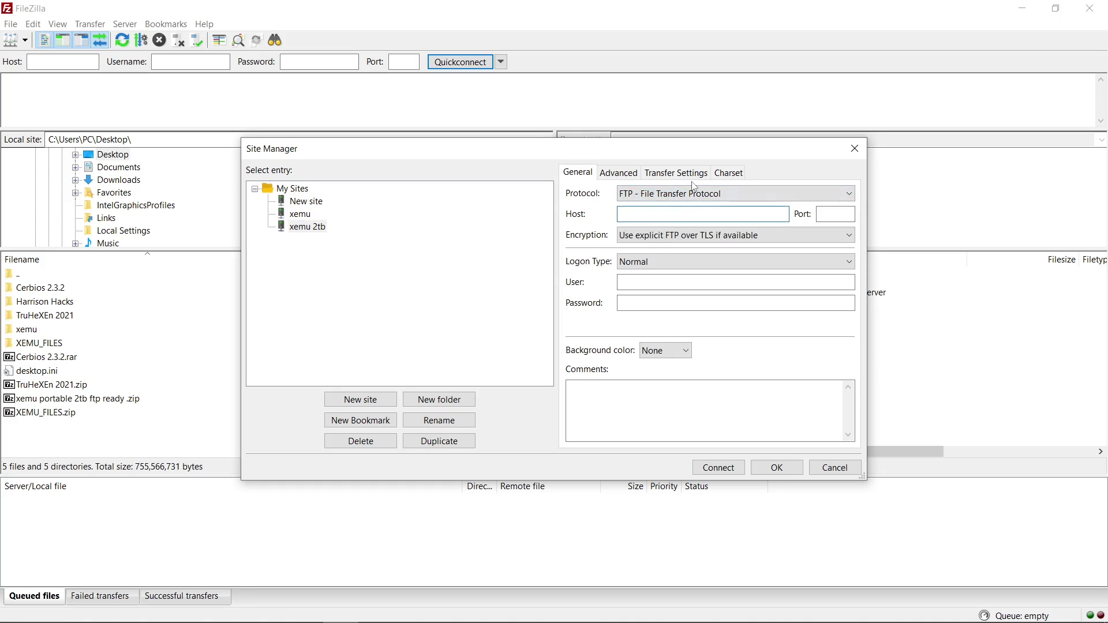
type("127.0.0.1")
left_click(828, 214)
type("21")
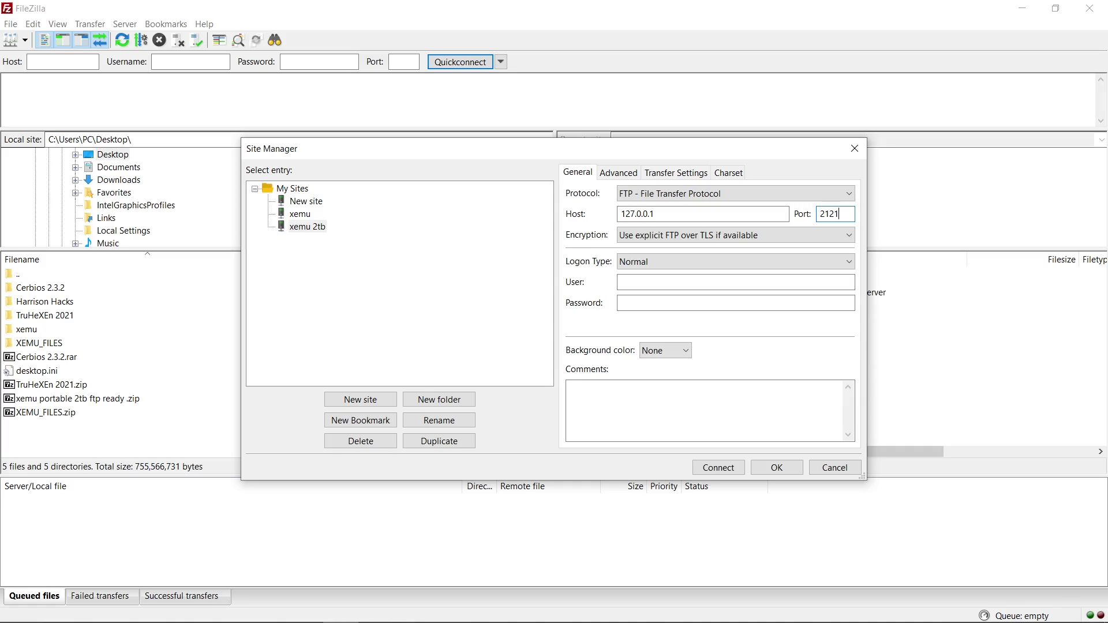
left_click(678, 242)
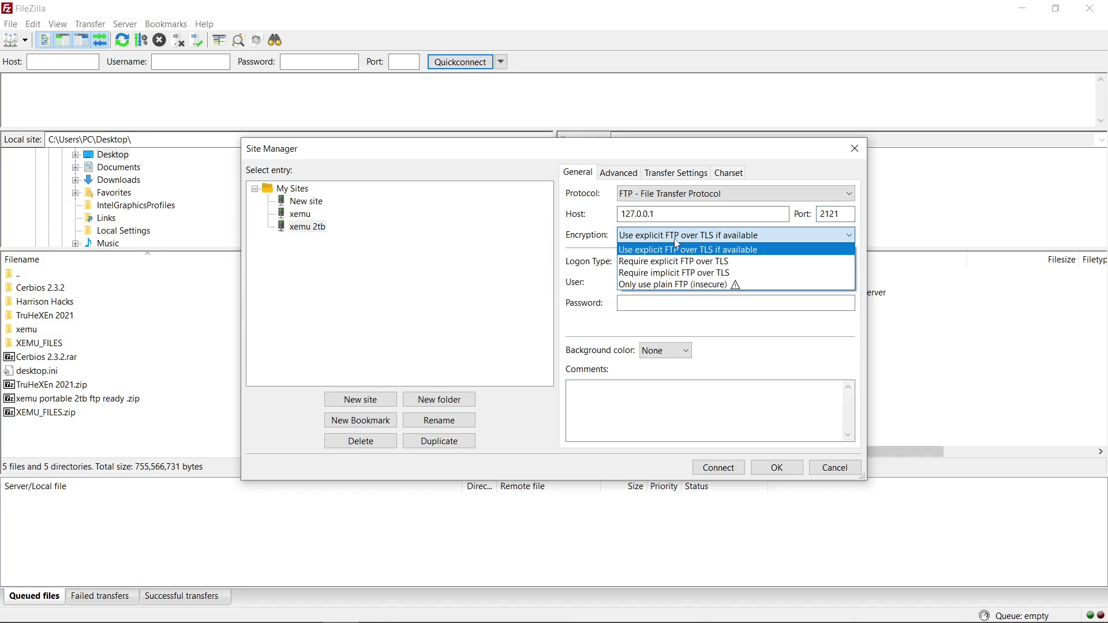
left_click(684, 287)
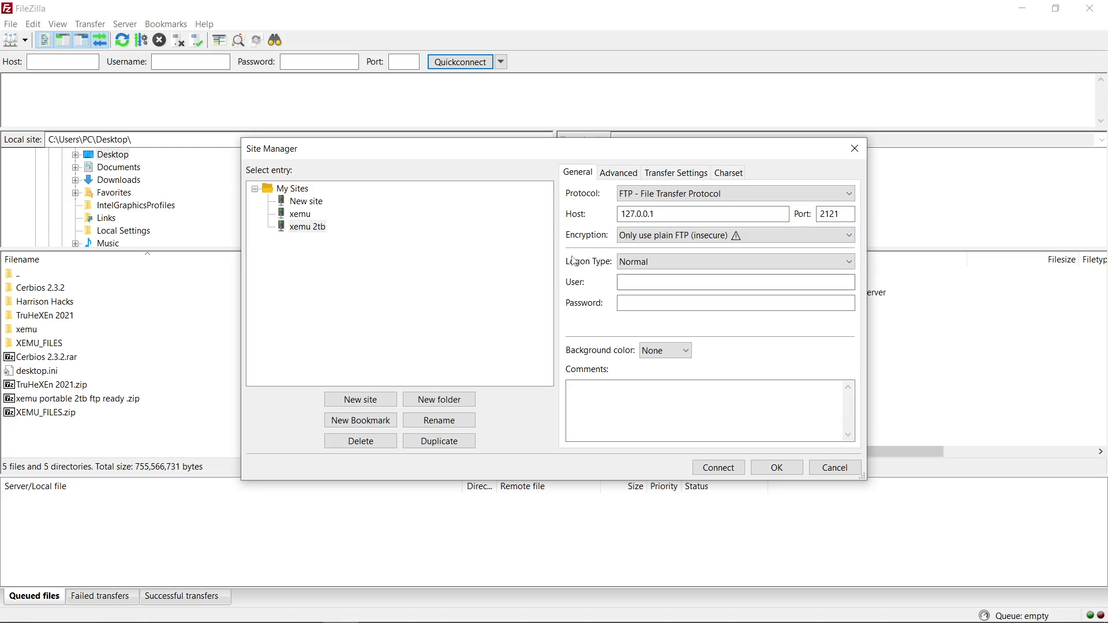
Enter the xemu 2tb site's user xbox and its password, set active transfer mode limited to 1 simultaneous connection, and save the site.
left_click(655, 284)
left_click(668, 303)
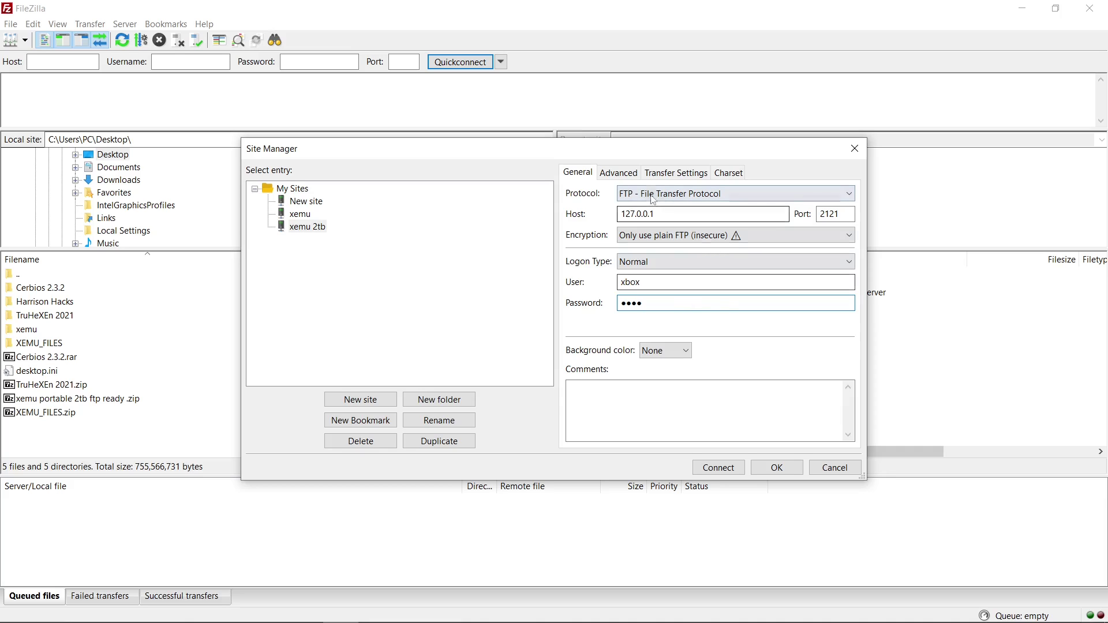
left_click(676, 180)
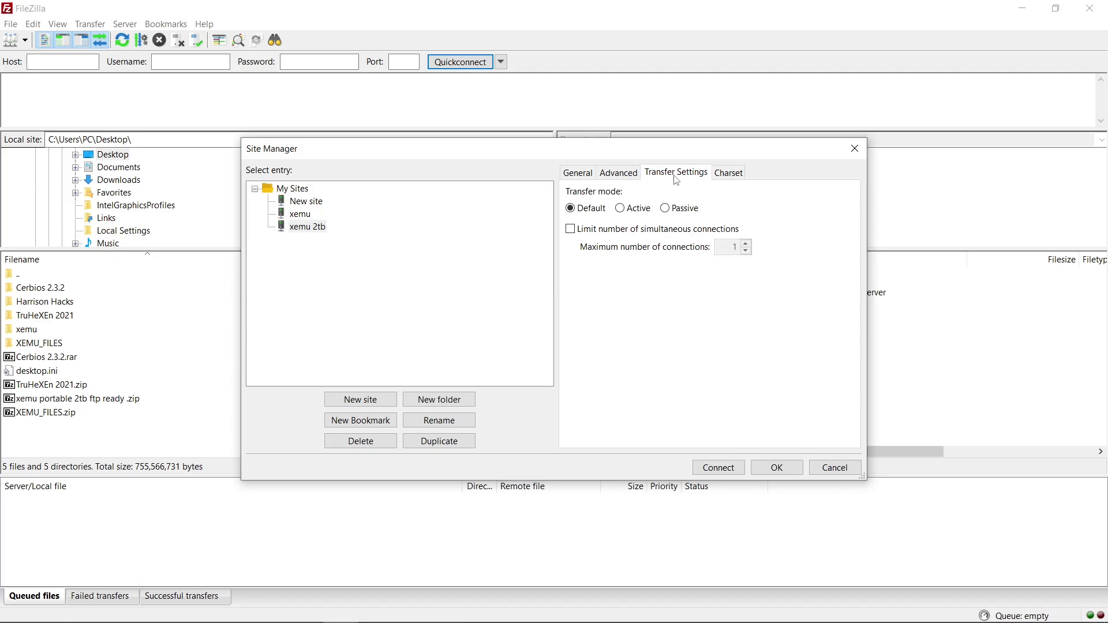
left_click(621, 209)
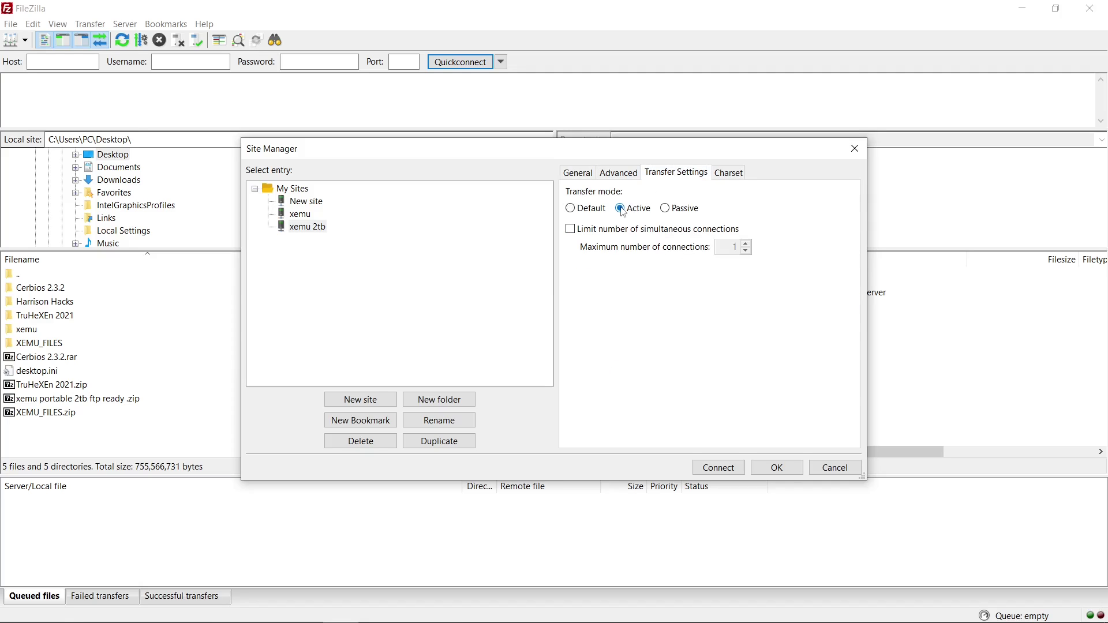
left_click(571, 230)
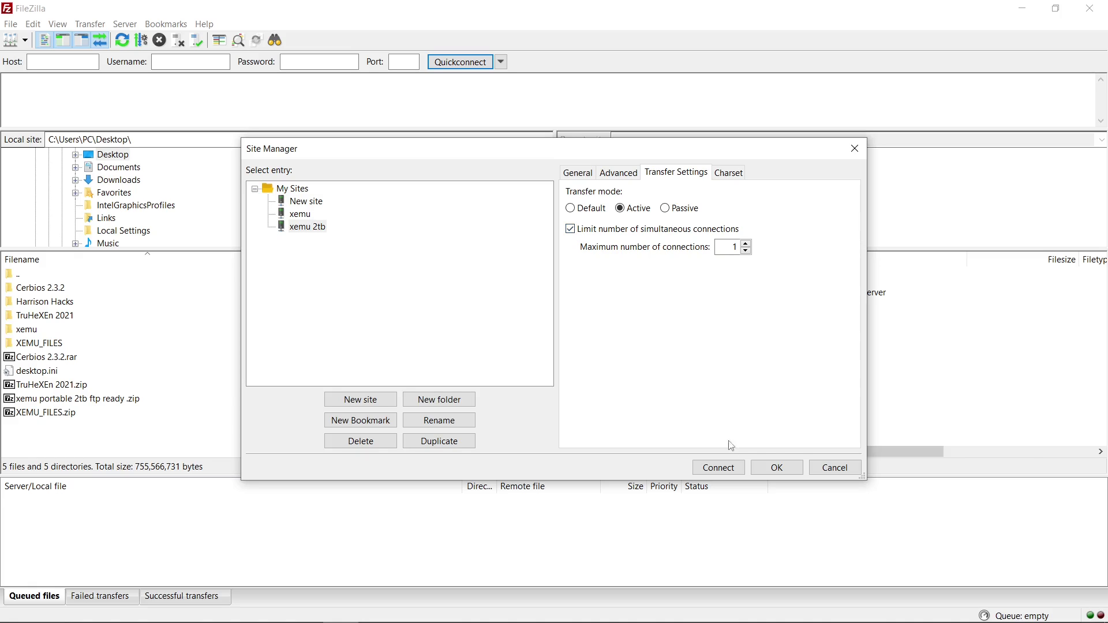
left_click(777, 468)
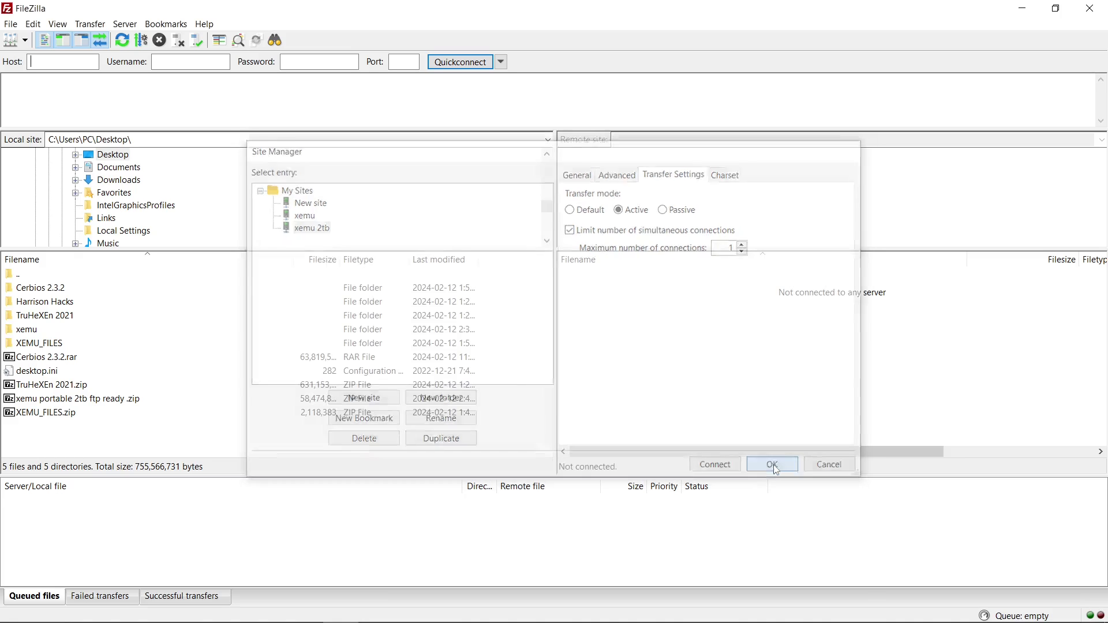
Connect to the saved xemu 2tb site from the Site Manager.
left_click(11, 23)
left_click(40, 40)
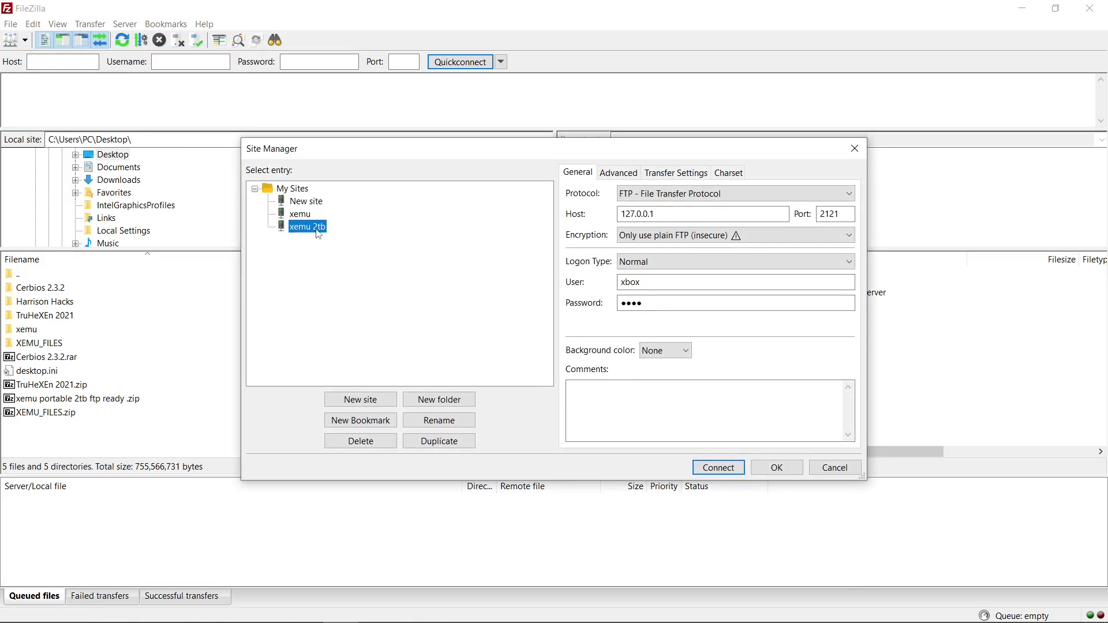
left_click(732, 465)
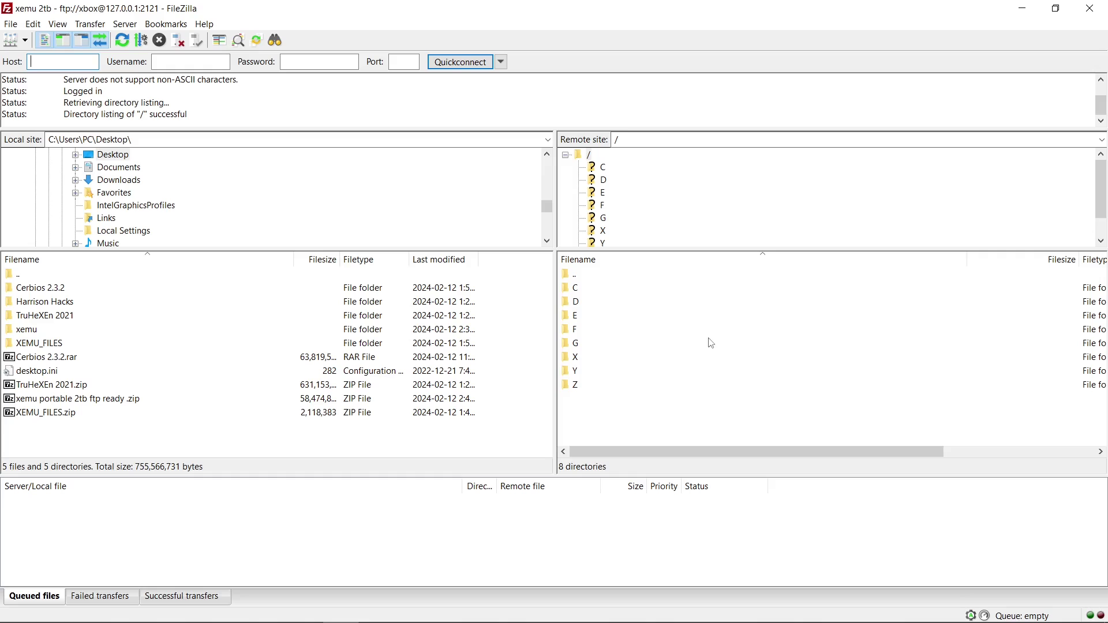
Examine the contents of the remote C, E, F and G drives, ending on drive E.
left_click(602, 167)
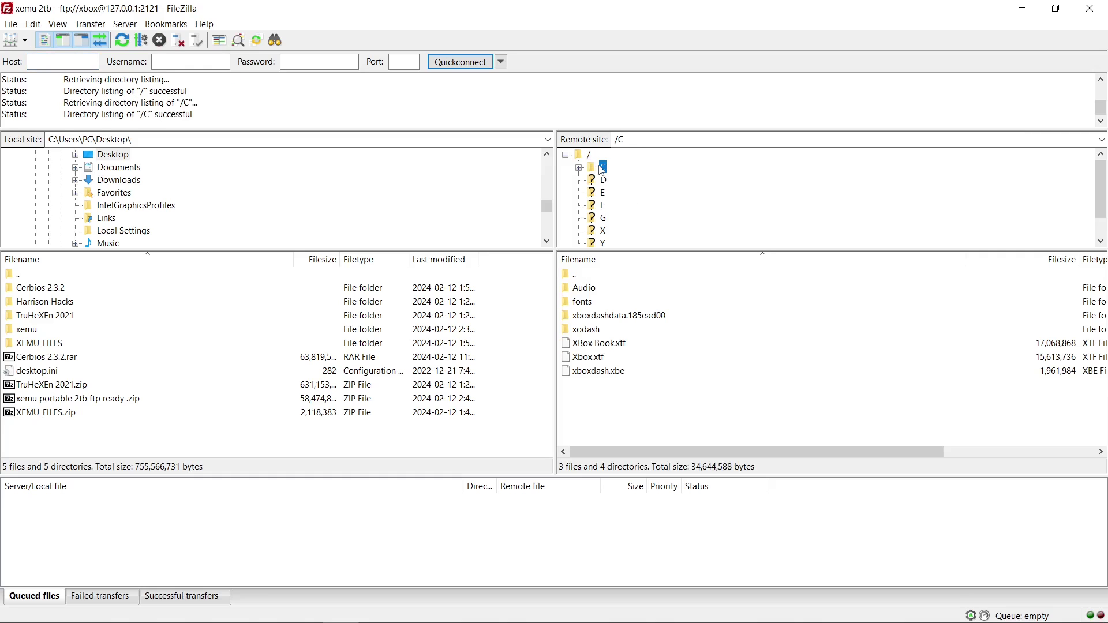
left_click(601, 192)
left_click(598, 206)
left_click(601, 218)
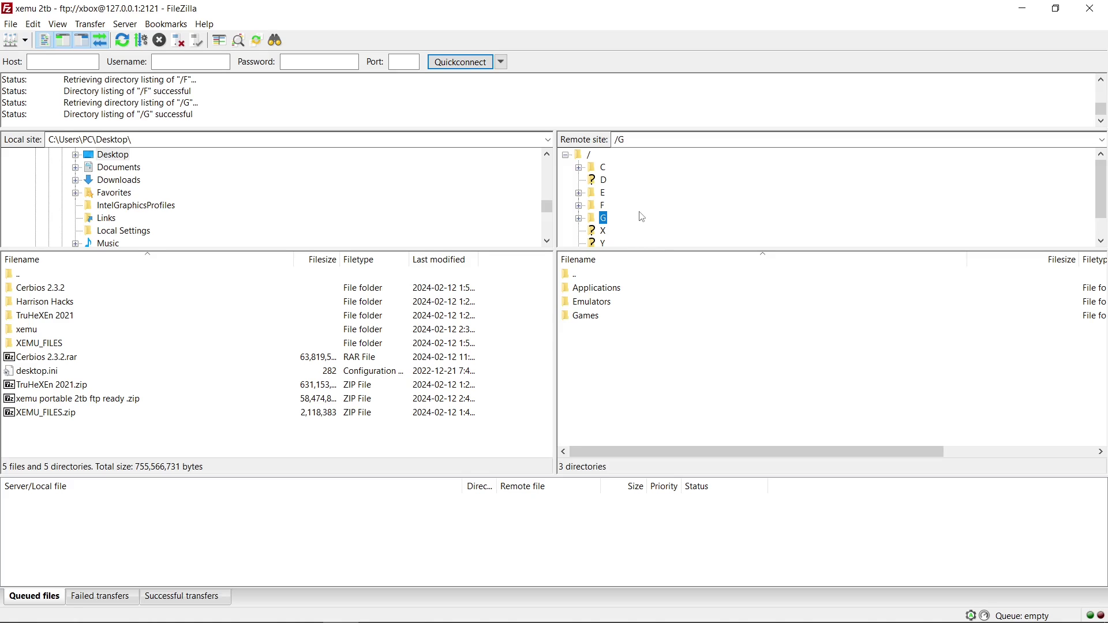
left_click(595, 194)
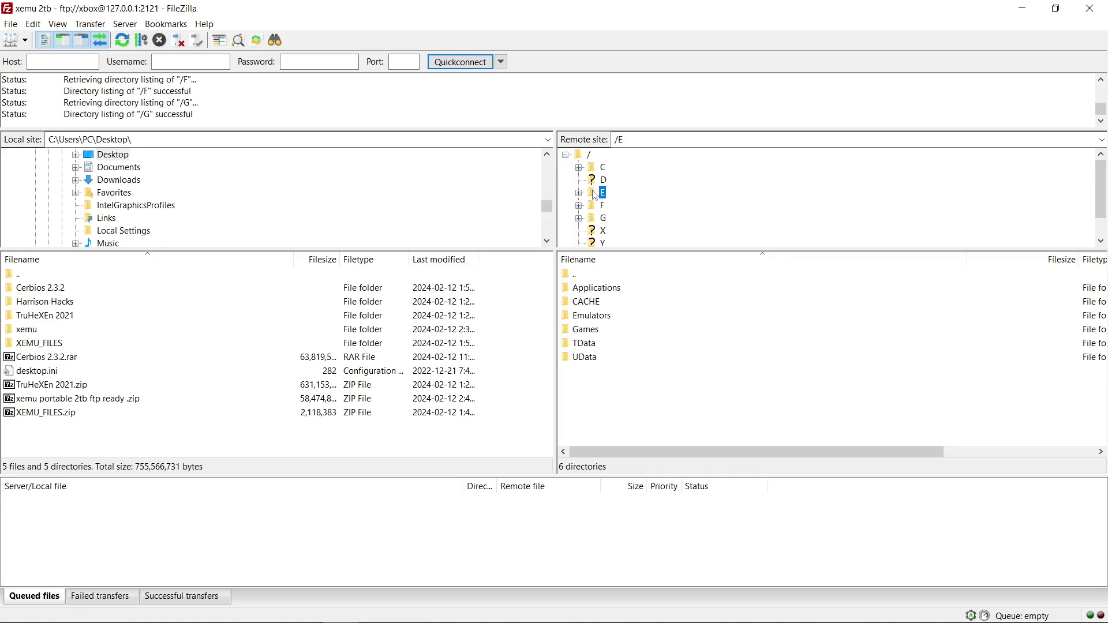
Upload evoxdash.xbe from the local xemu\FTP\Dashboard\XBMC4Gamers\Copy to C drive folder to the remote C drive.
double_click(26, 330)
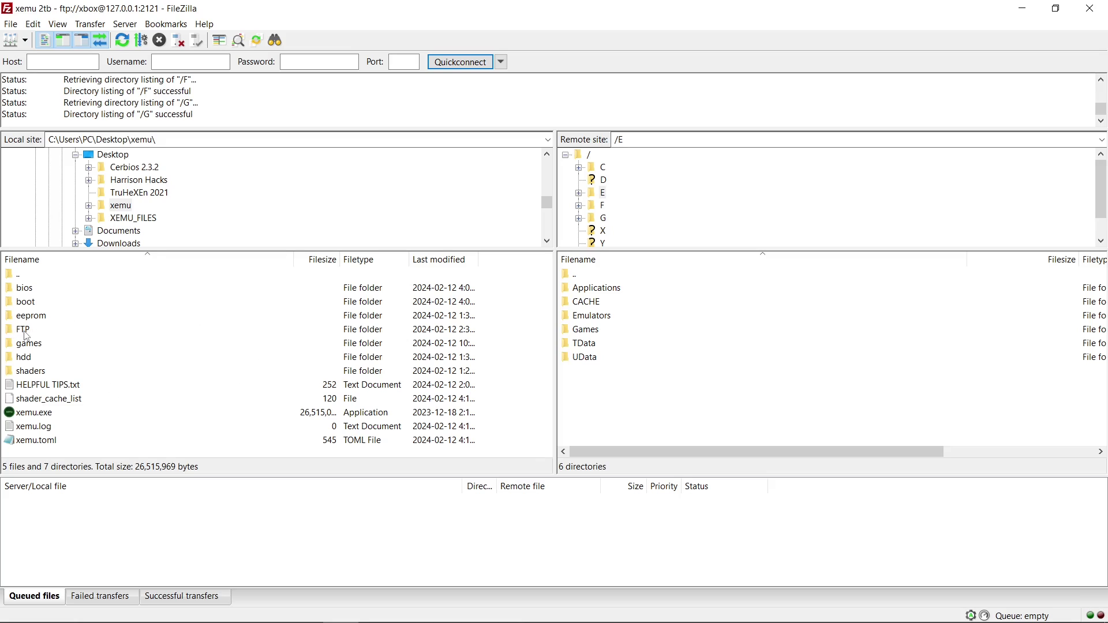
double_click(24, 330)
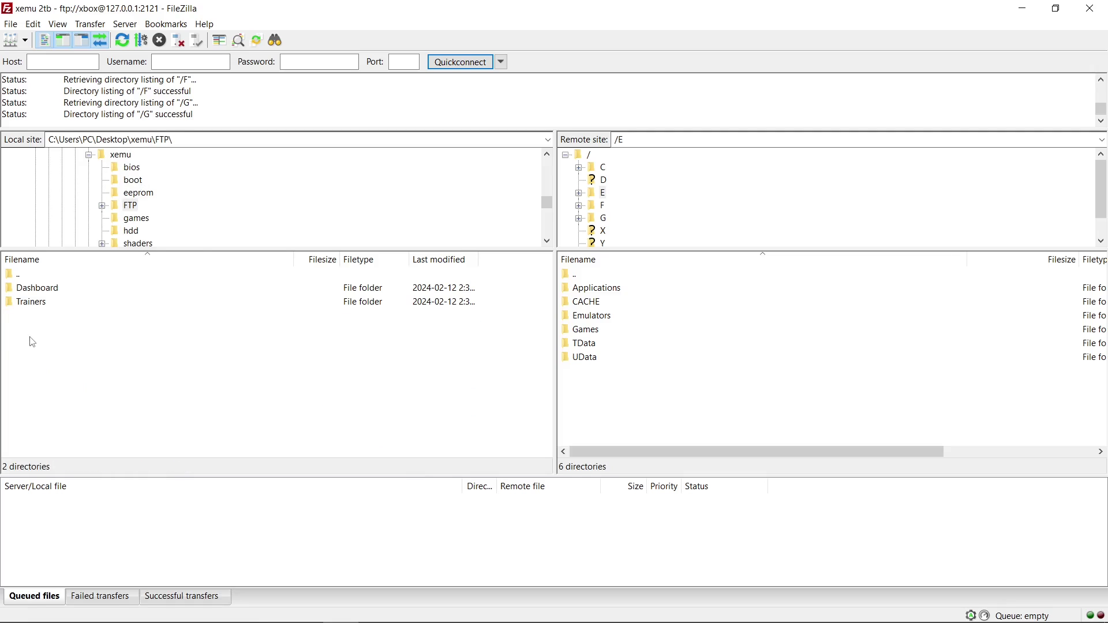
double_click(40, 290)
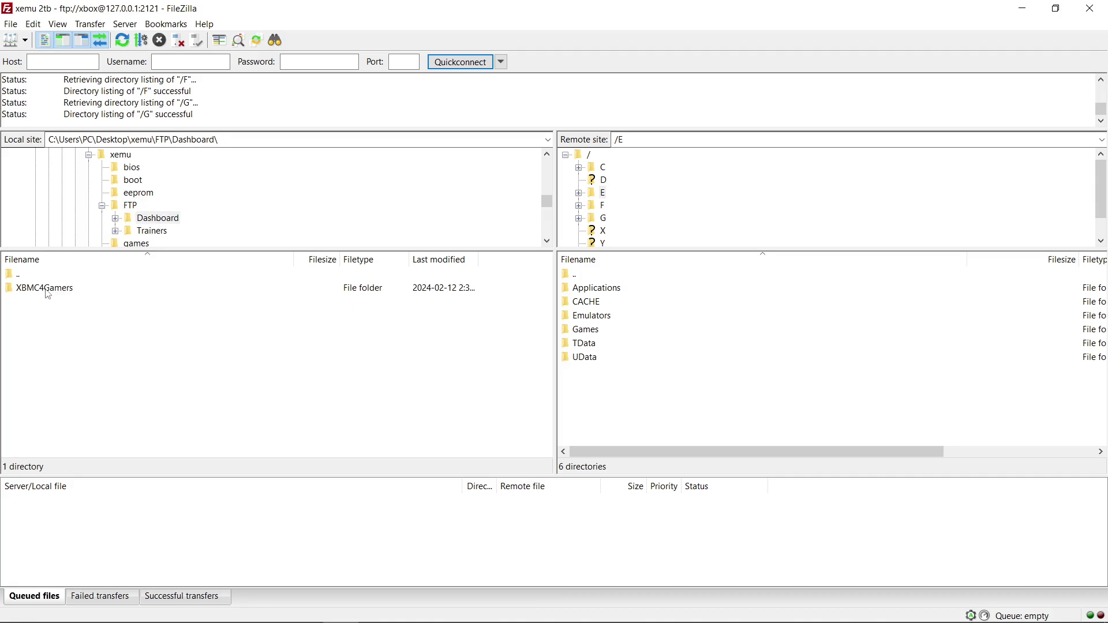
double_click(47, 292)
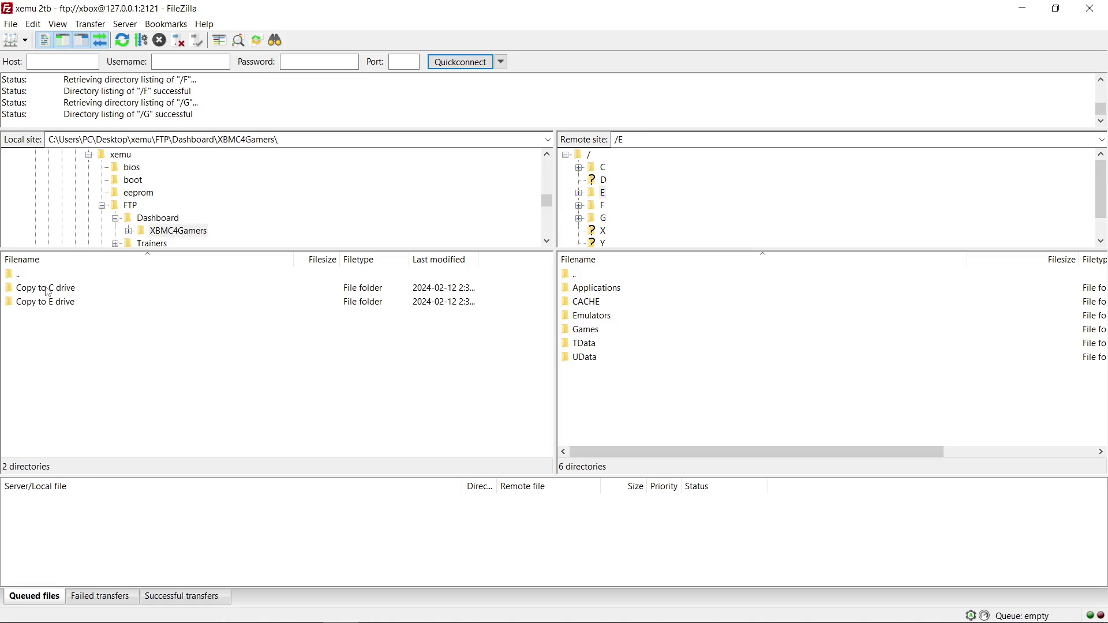
double_click(48, 290)
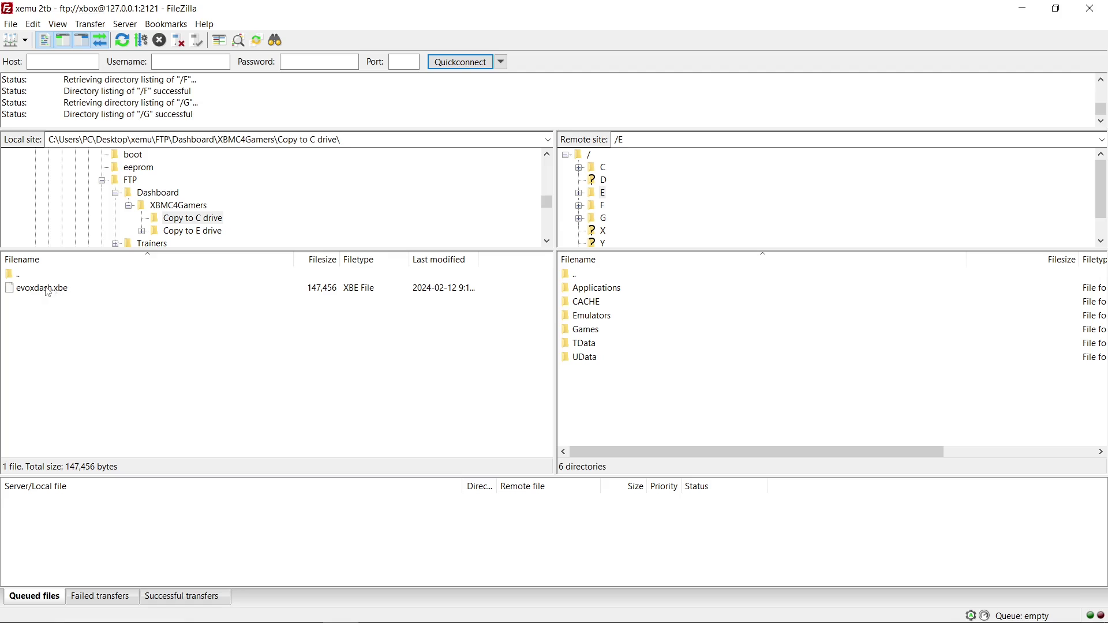
left_click(600, 169)
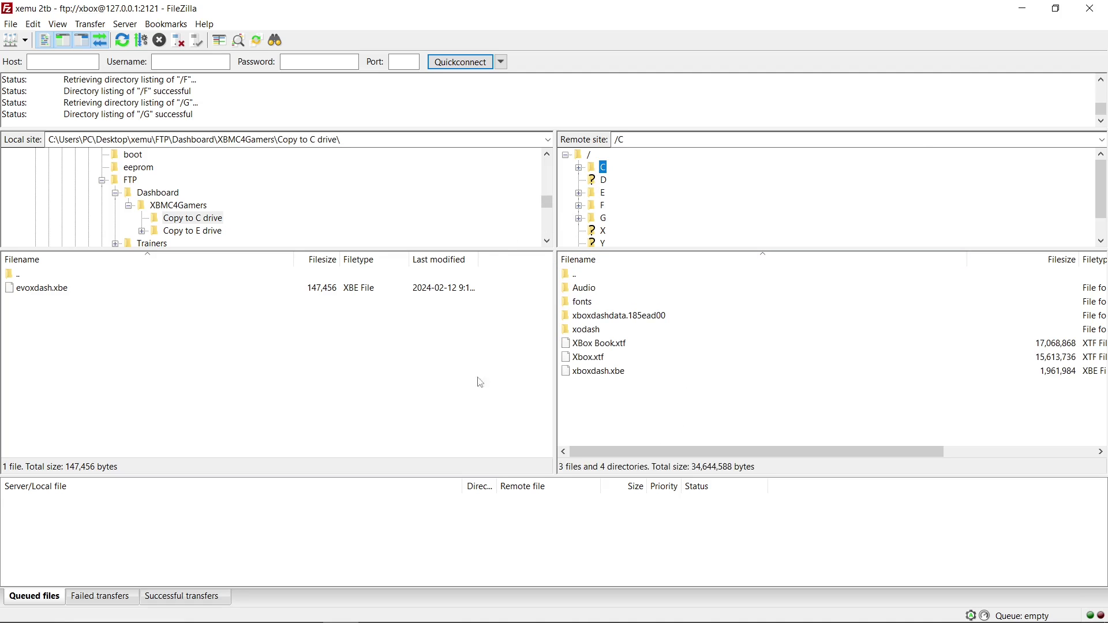
left_click(40, 294)
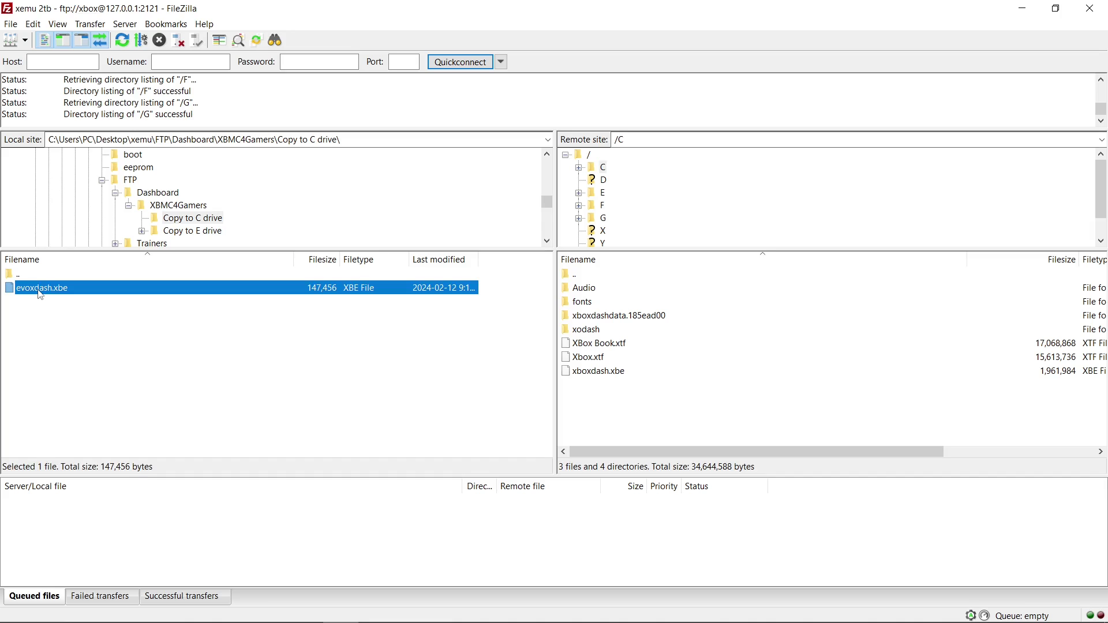
right_click(40, 294)
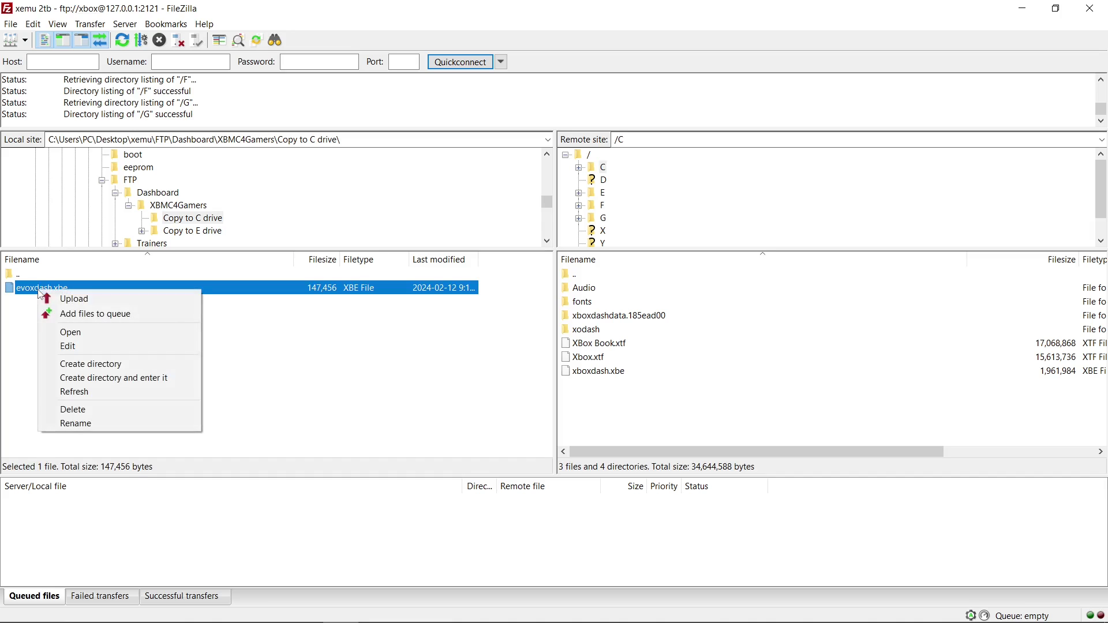
left_click(78, 305)
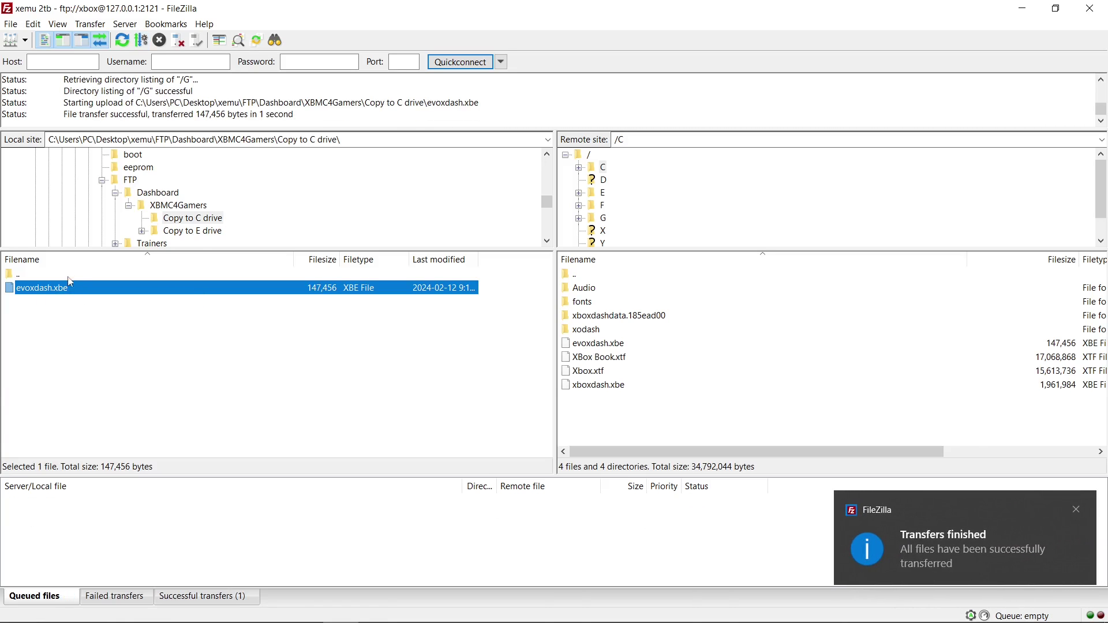
Upload the XBMC4Gamers folder from Copy to E drive to the remote E drive, overwriting existing files for the current queue.
double_click(23, 277)
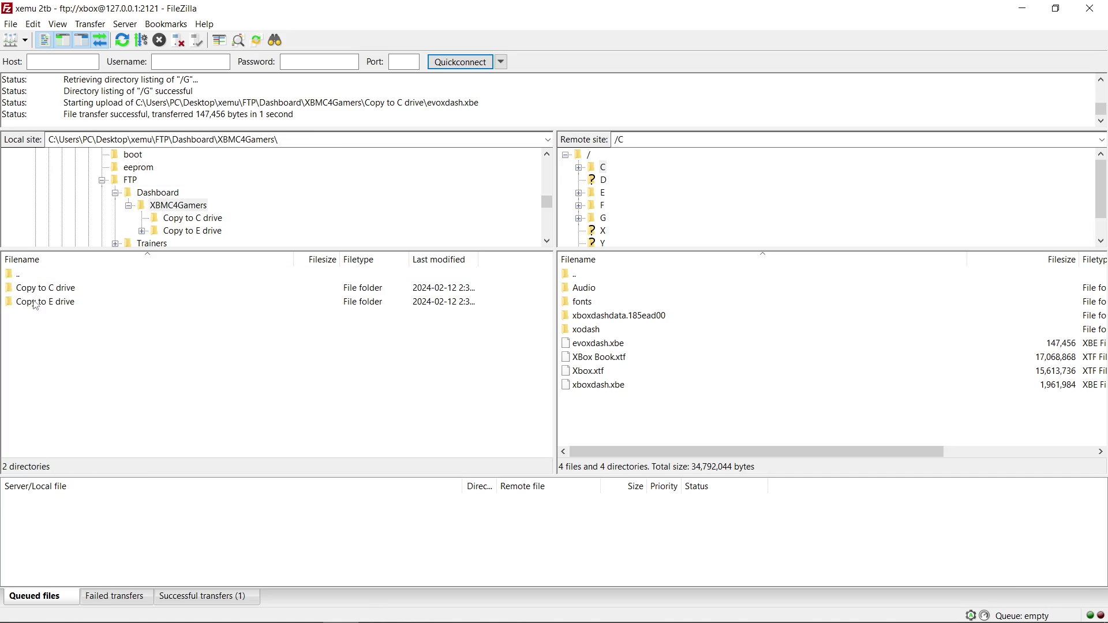
double_click(46, 306)
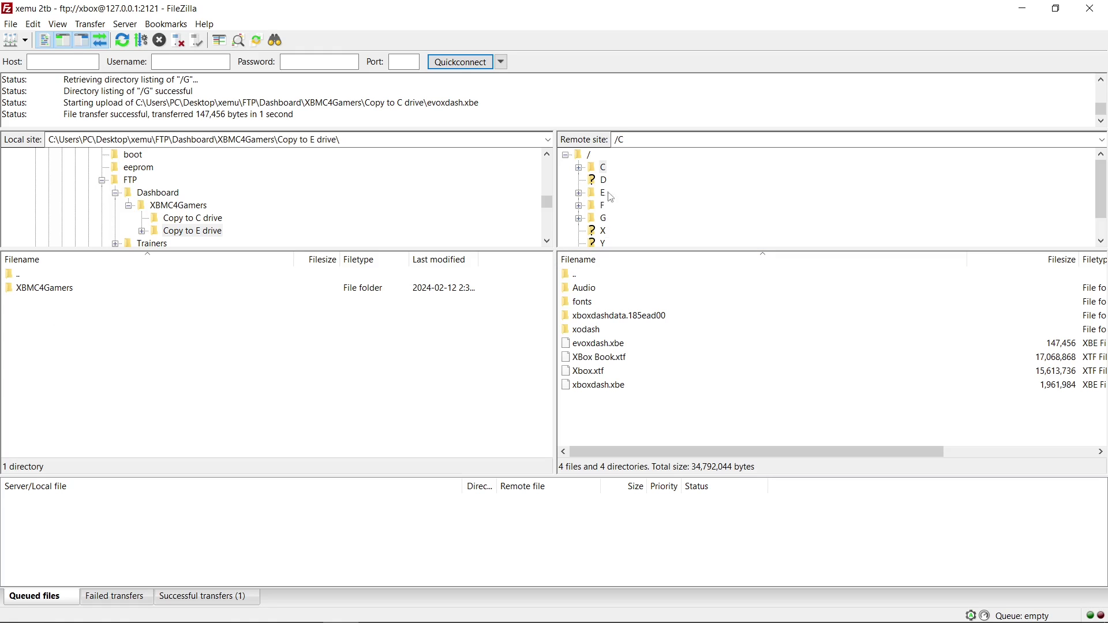
left_click(596, 198)
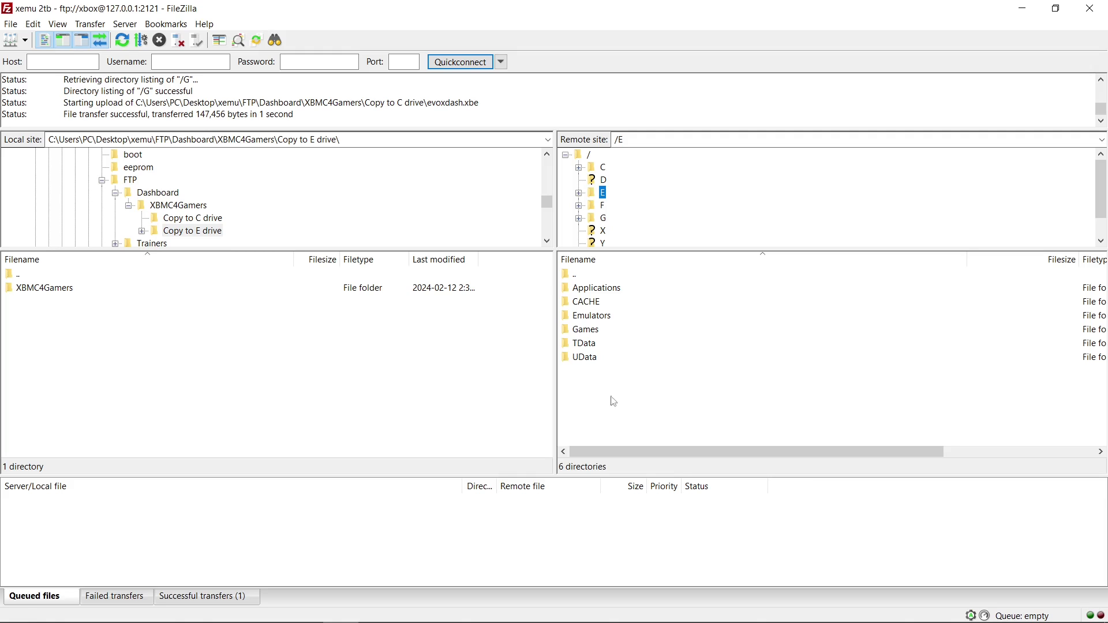
left_click(59, 293)
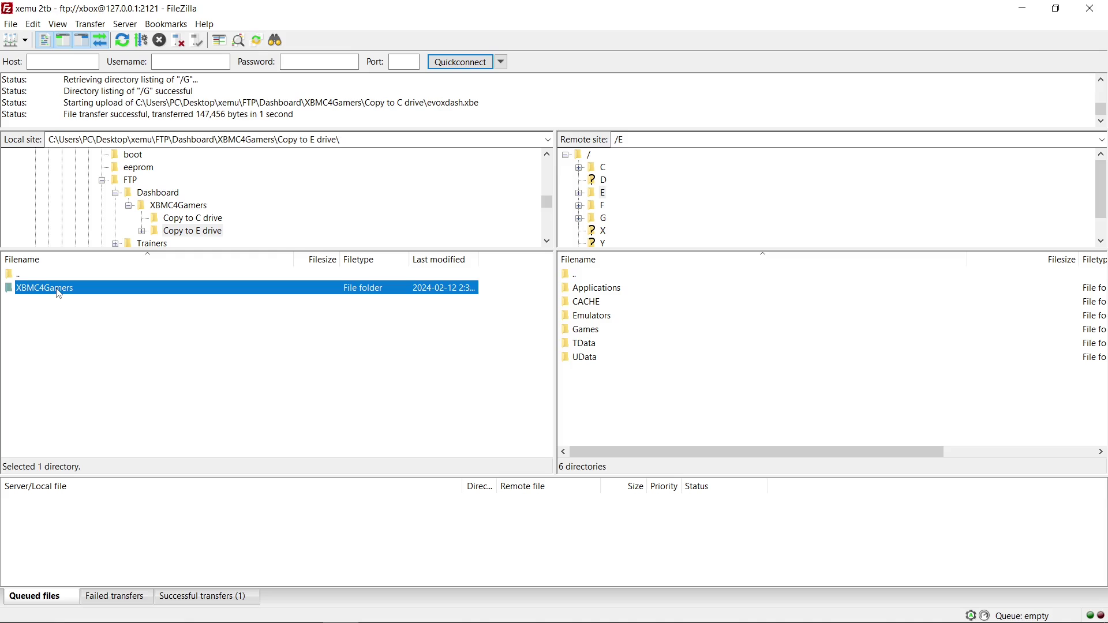
right_click(59, 293)
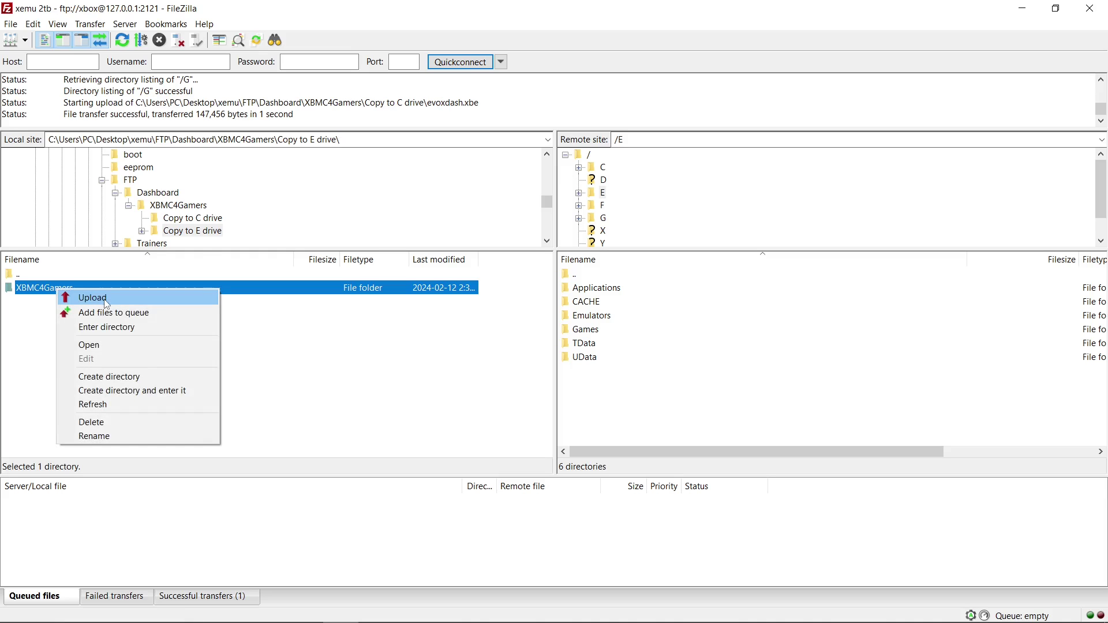
left_click(107, 298)
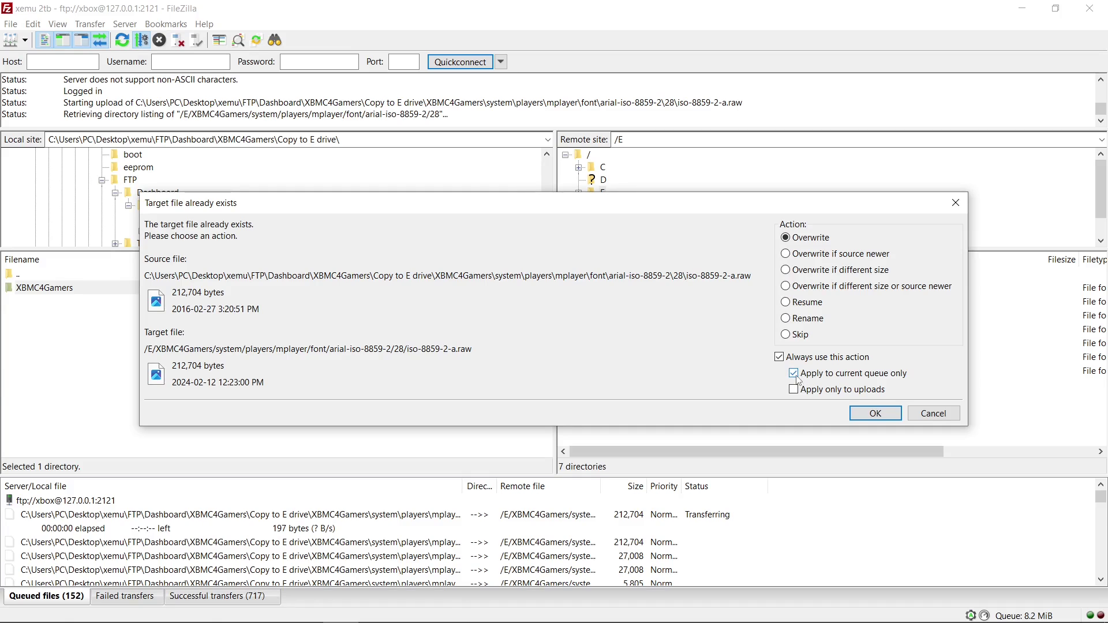
left_click(868, 414)
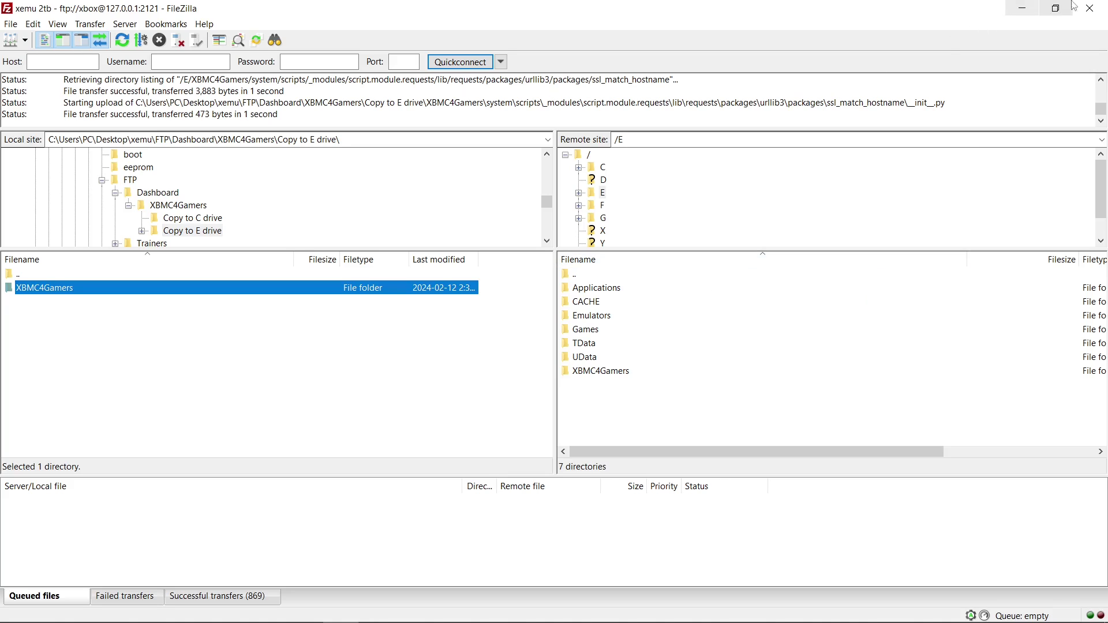
Close FileZilla and xemu, and check the size of xbox_hdd.qcow2 in xemu's hdd folder.
left_click(1089, 8)
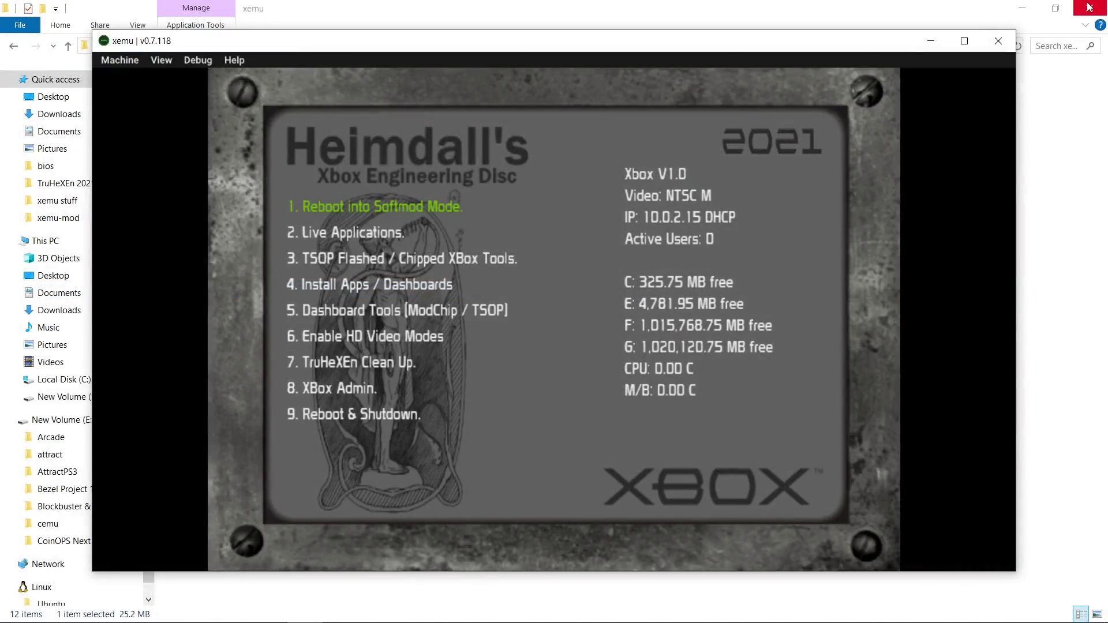
left_click(1000, 41)
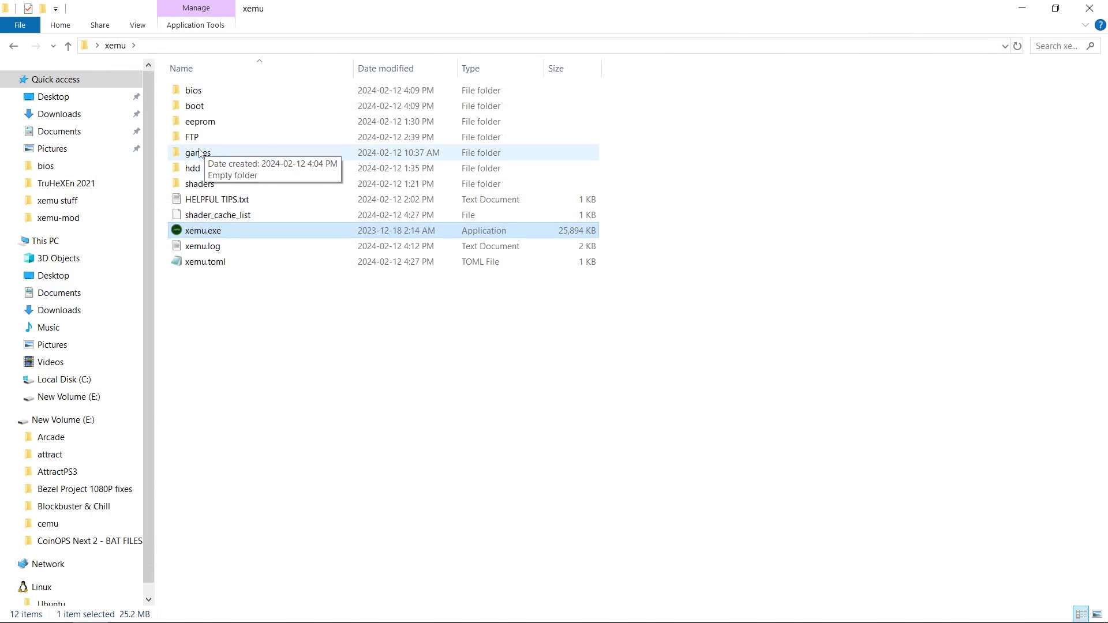
double_click(198, 173)
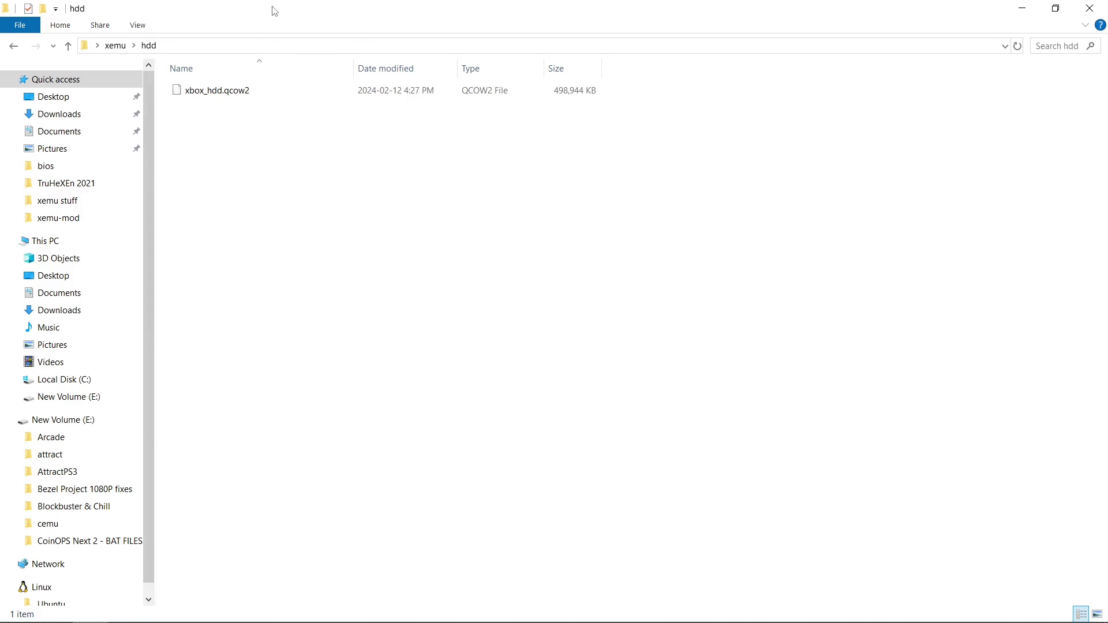
left_click(240, 94)
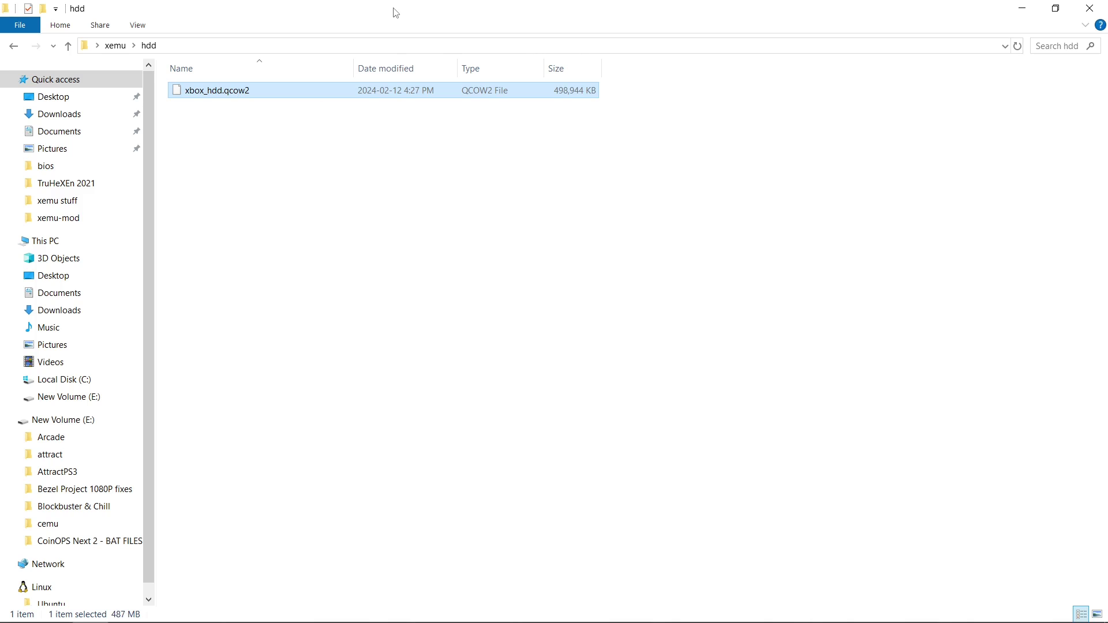
Place the Stock xemu 2tb hdd folder beside xemu's hdd folder and compare the sizes of their xbox_hdd.qcow2 files.
left_click_drag(396, 13, 1107, 144)
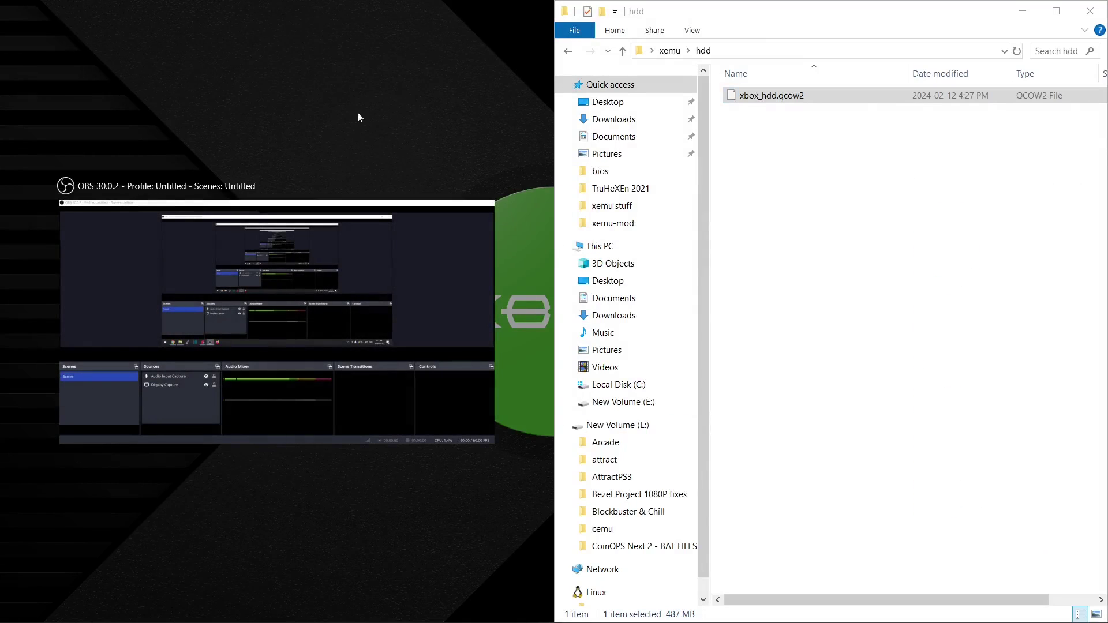
left_click(358, 92)
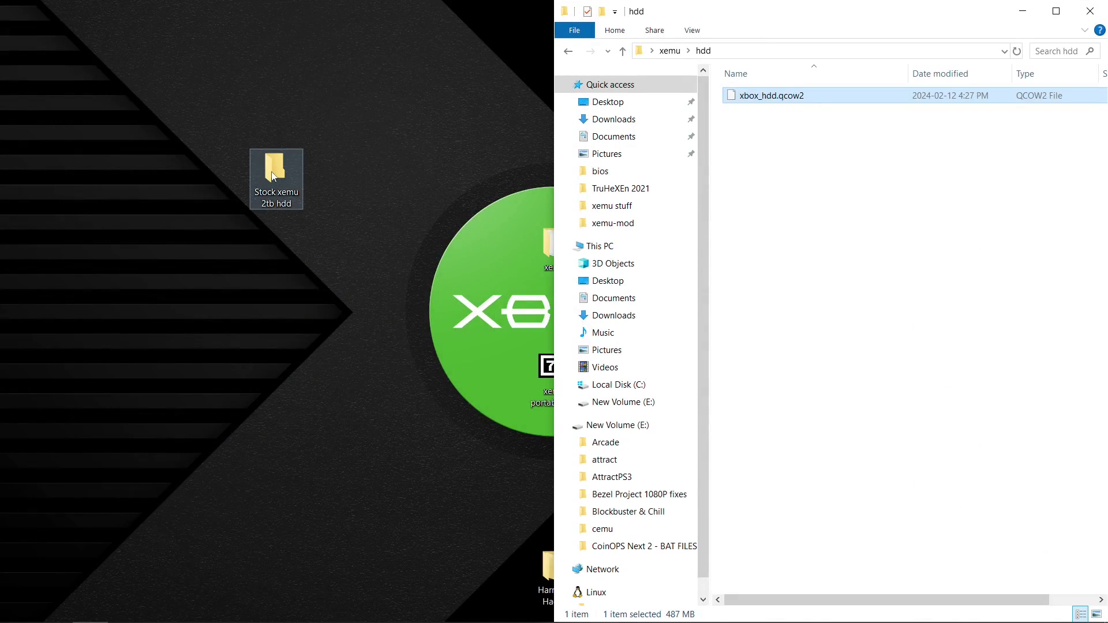
double_click(273, 176)
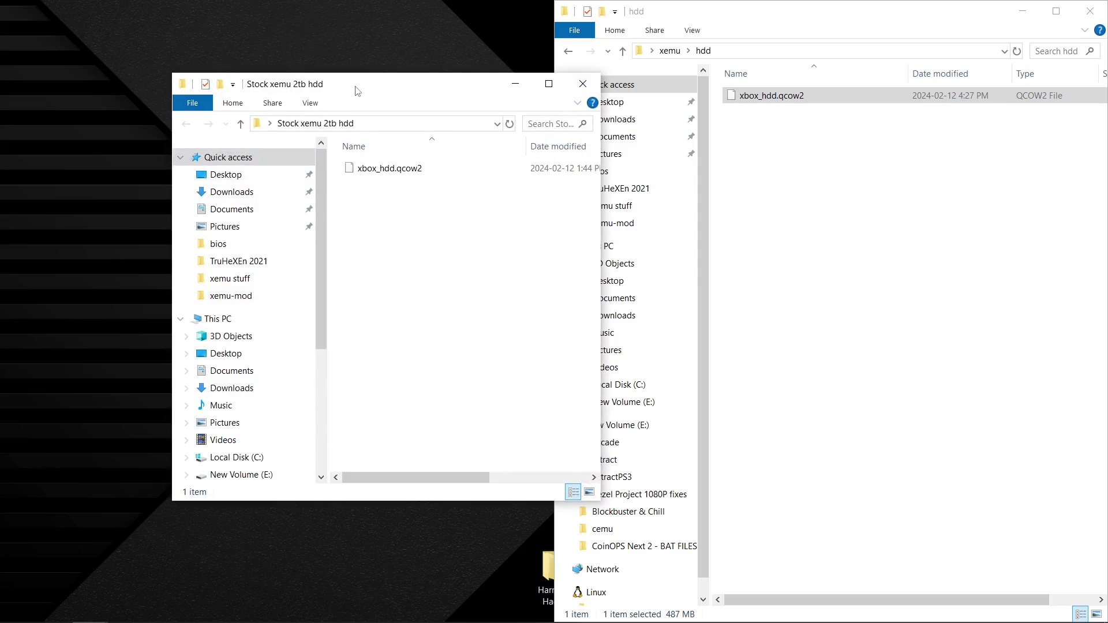
left_click_drag(358, 91, 6, 144)
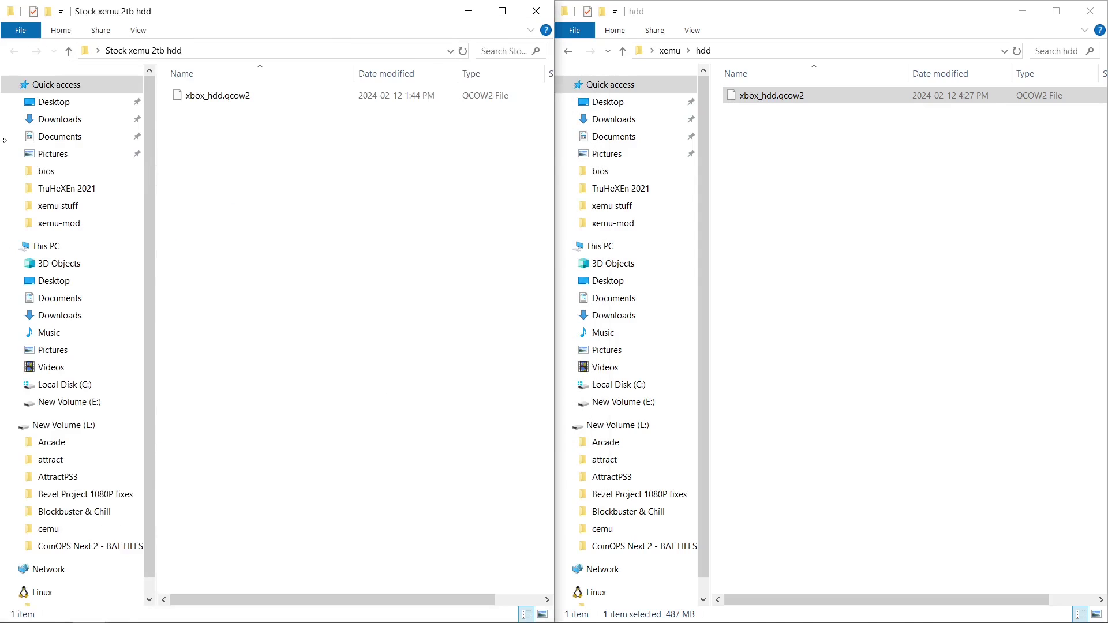
left_click(221, 97)
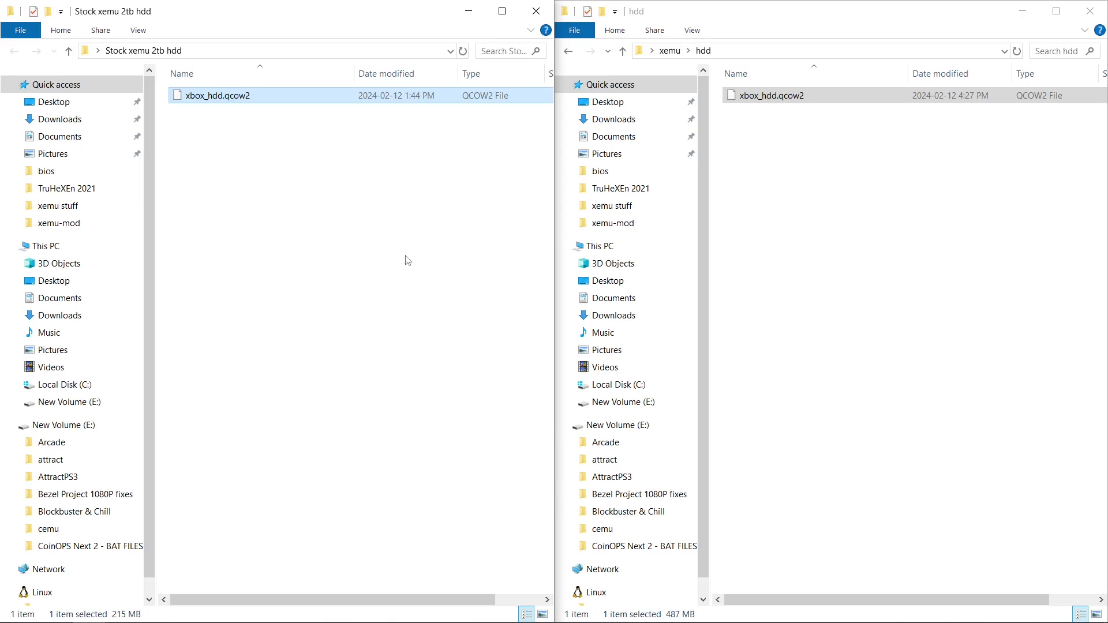
Close the Stock xemu 2tb hdd window and launch xemu.exe from the xemu folder.
left_click(803, 108)
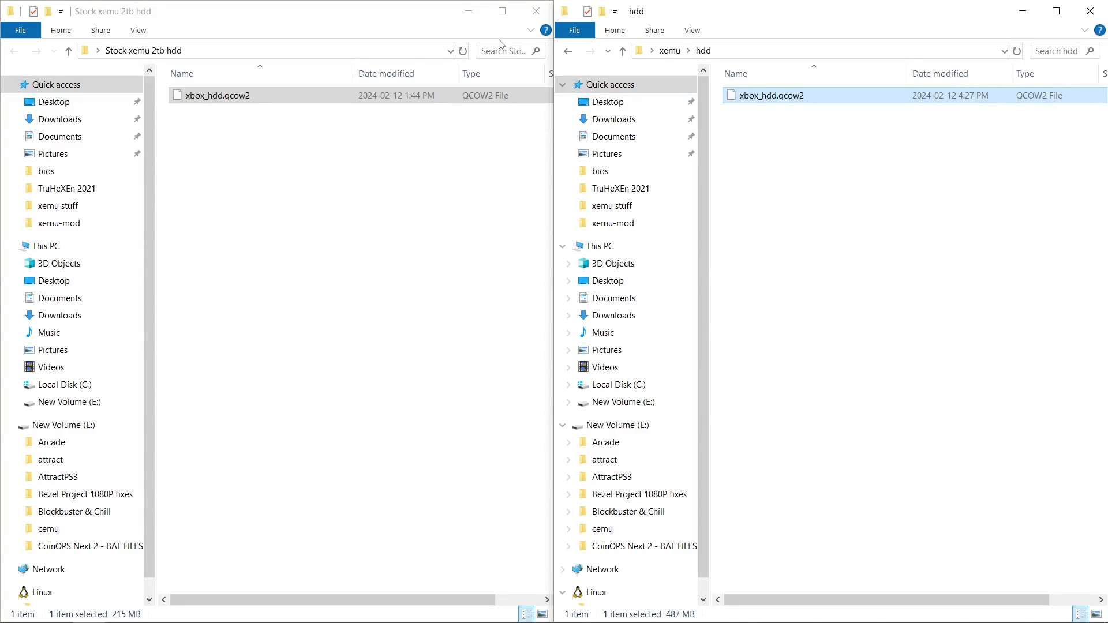
left_click(532, 10)
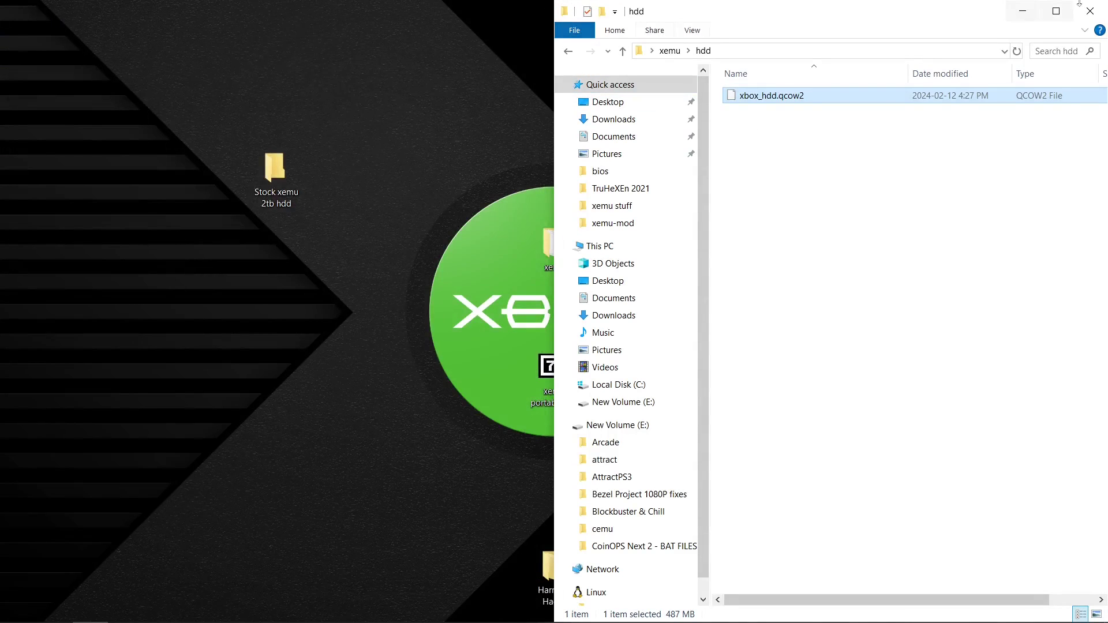
left_click(1056, 11)
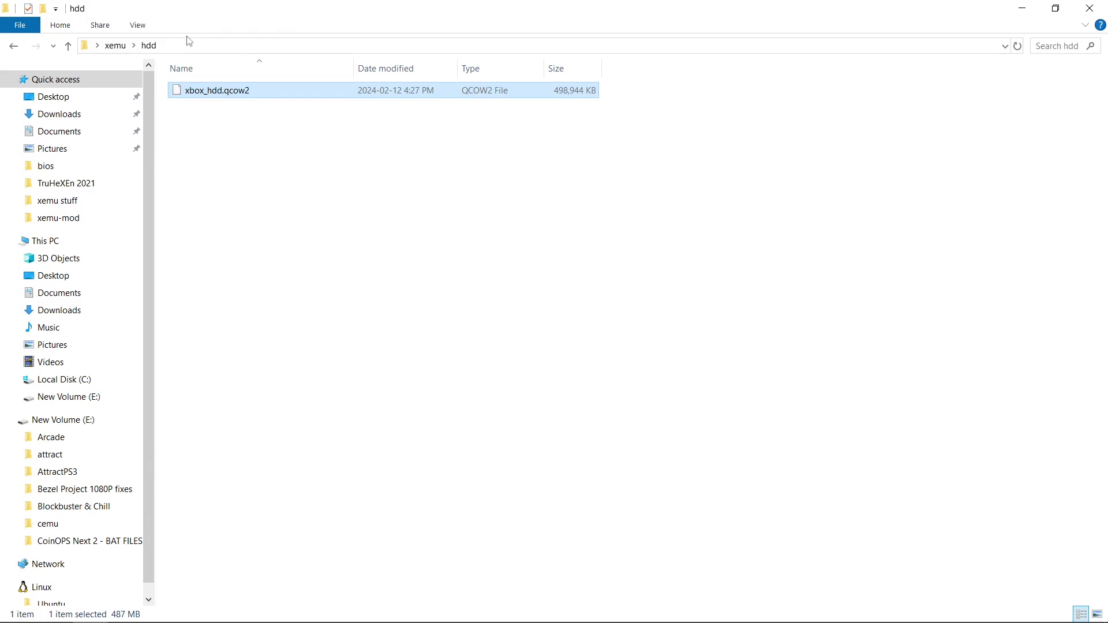
left_click(115, 45)
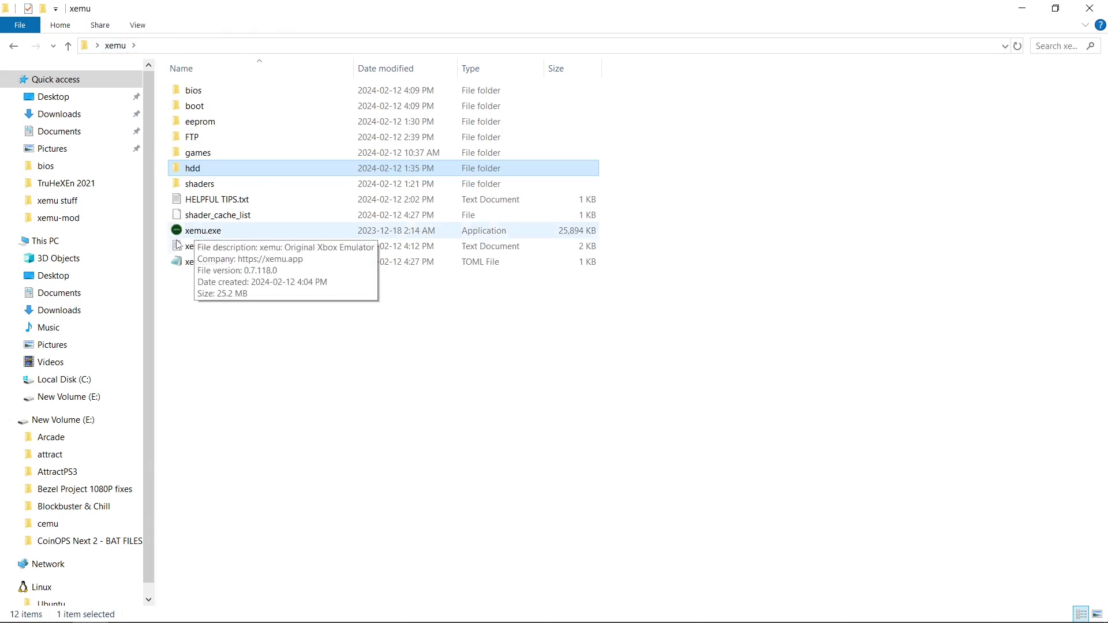
double_click(207, 230)
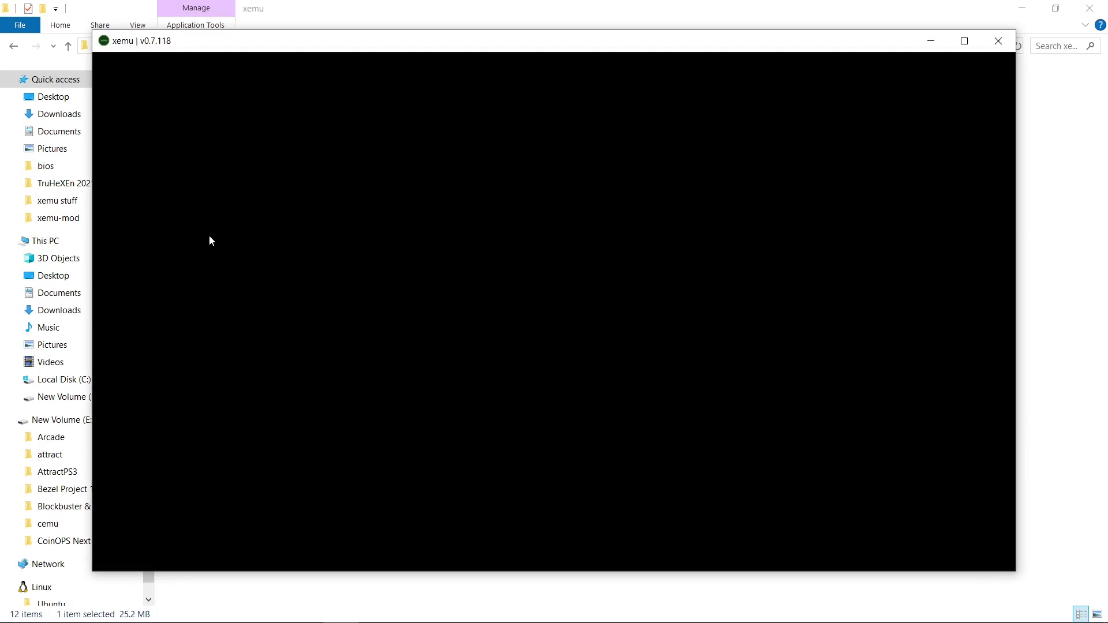
Eject the disc from the emulated Xbox and reset the machine.
left_click(125, 65)
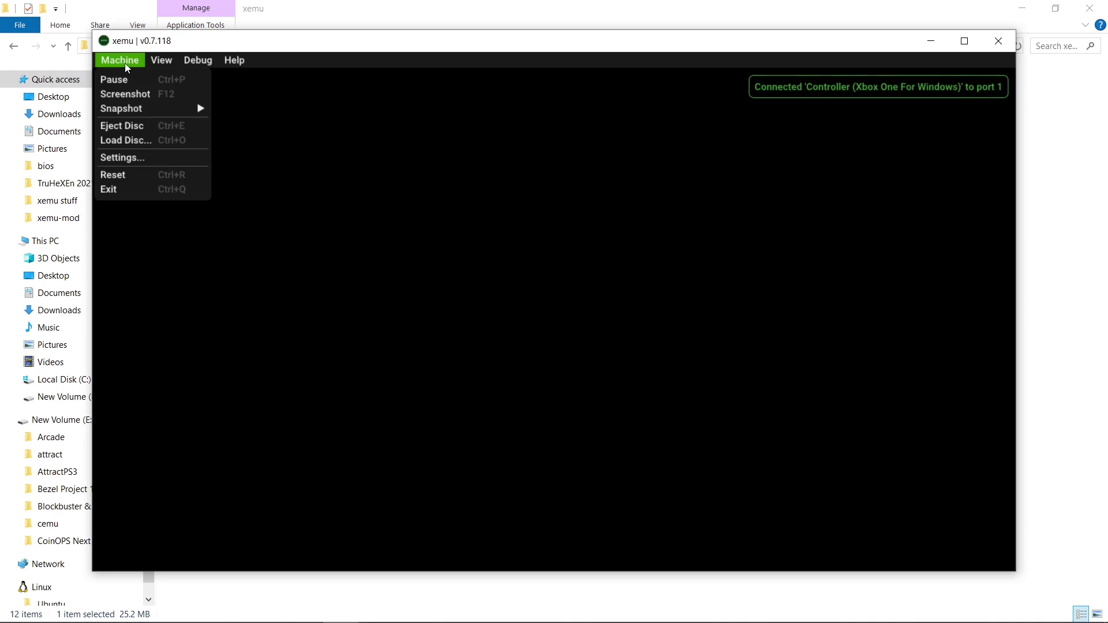
left_click(119, 127)
left_click(119, 60)
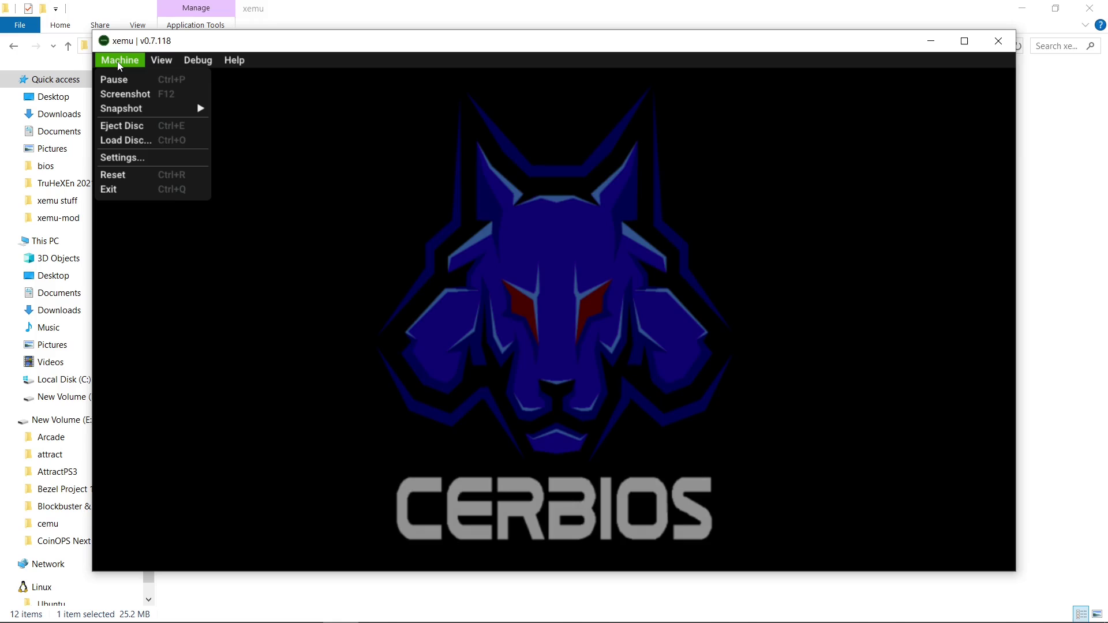
left_click(112, 172)
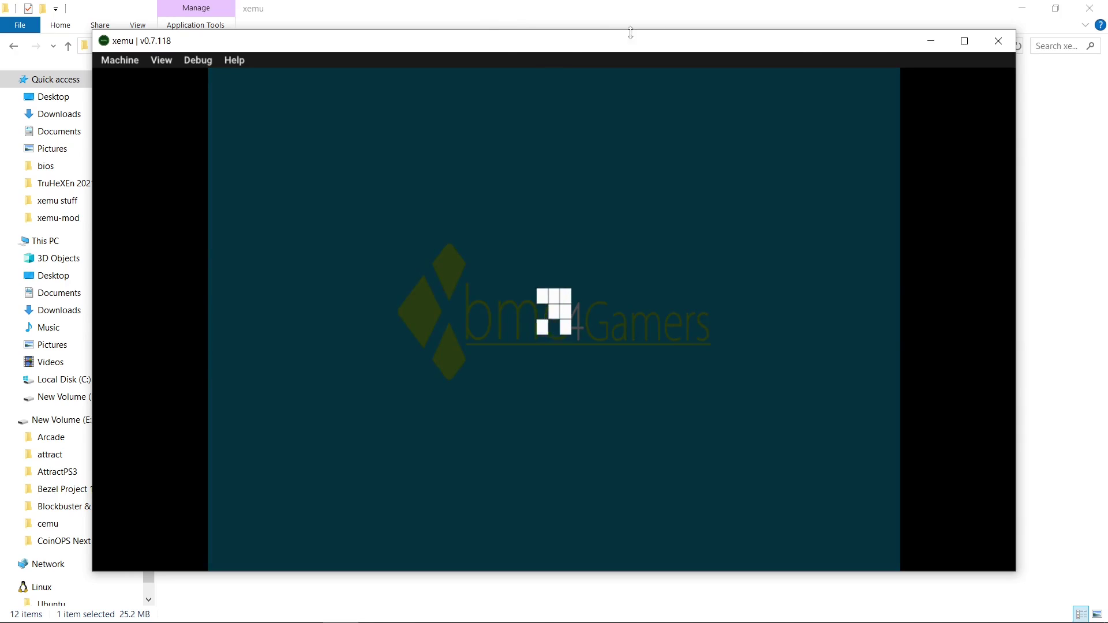
Maximize xemu, get past the XBMC4Gamers screen calibration welcome, and start adding a profile.
left_click(968, 45)
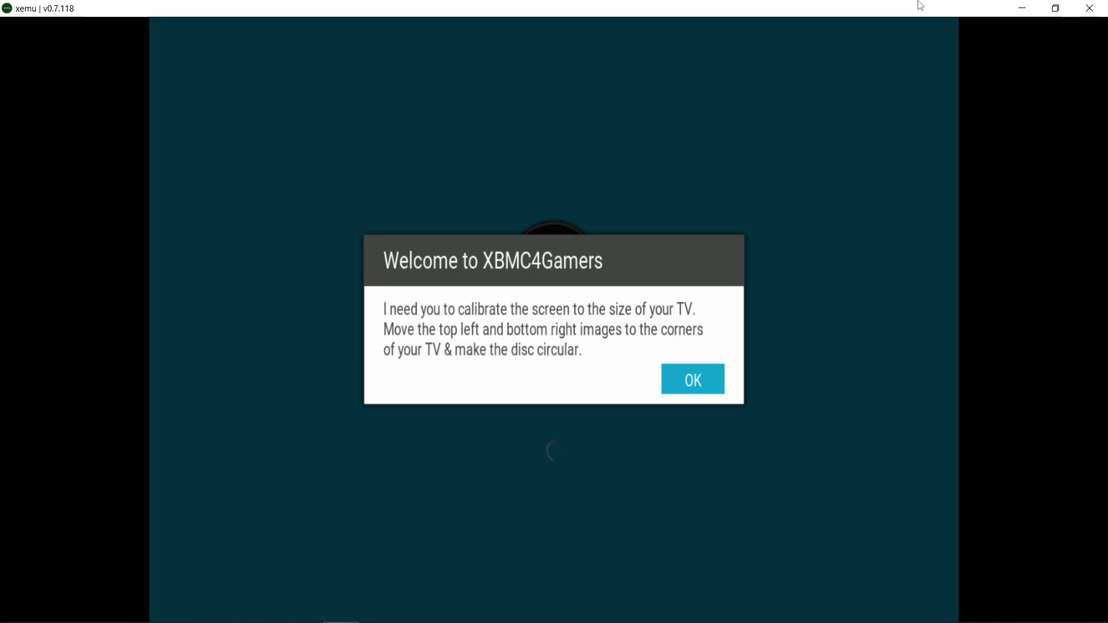
key("a")
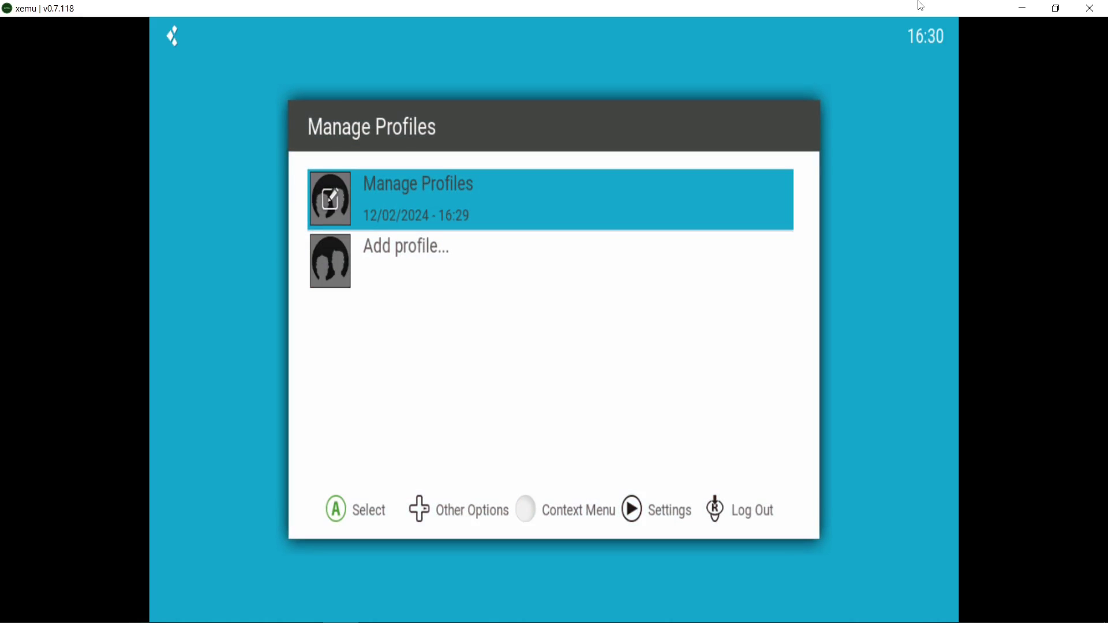
key("Down")
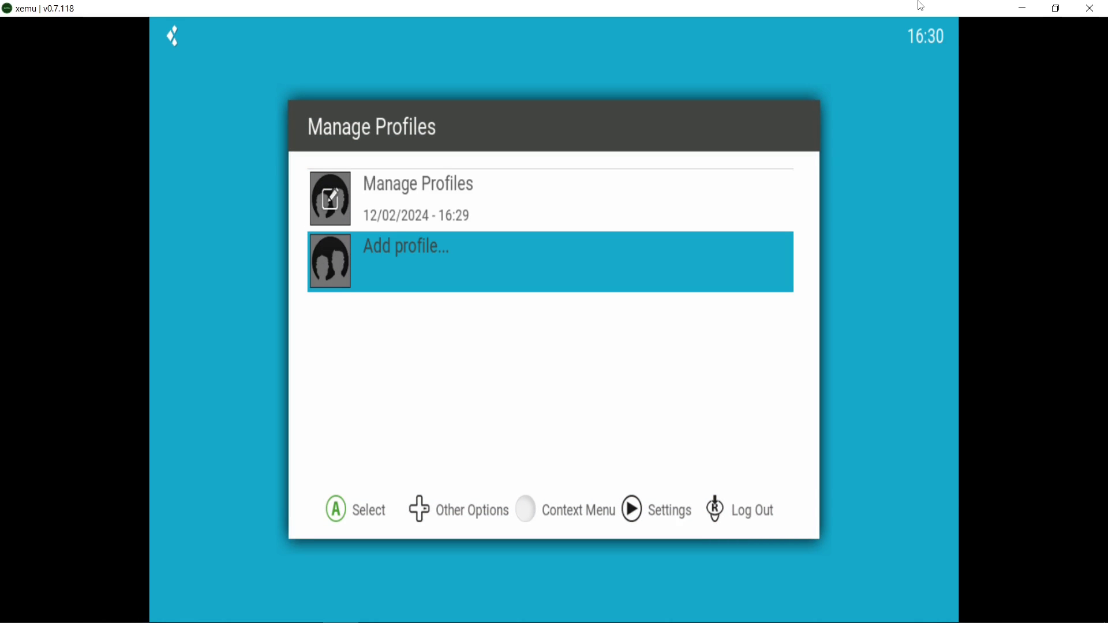
key("a")
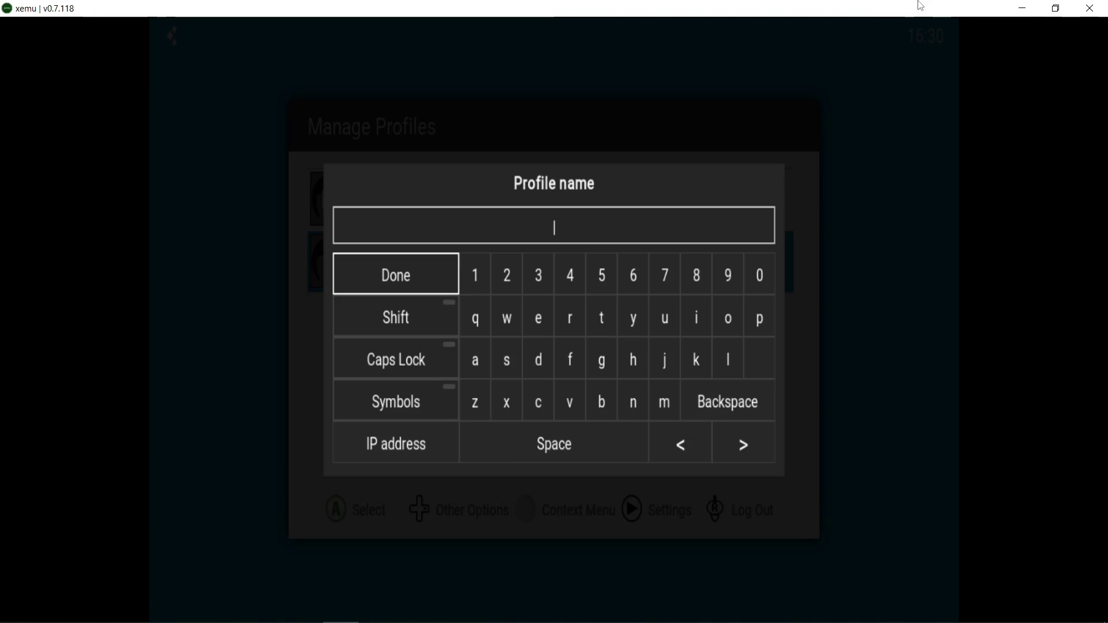
Name the new profile HH in capital letters and confirm the name.
key("Down")
key("Down")
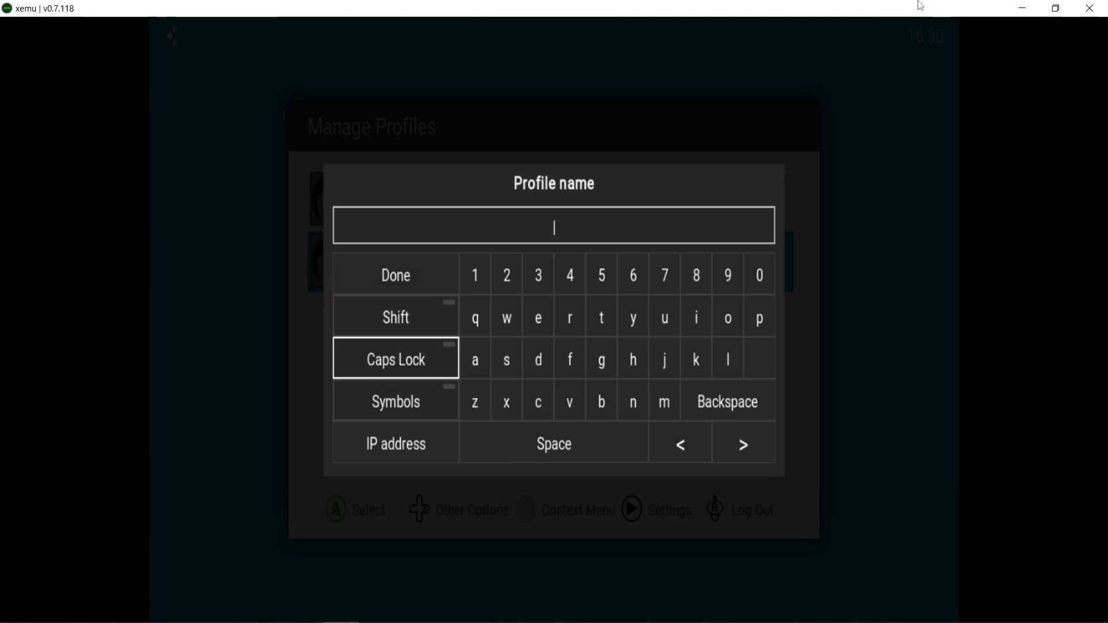
key("a")
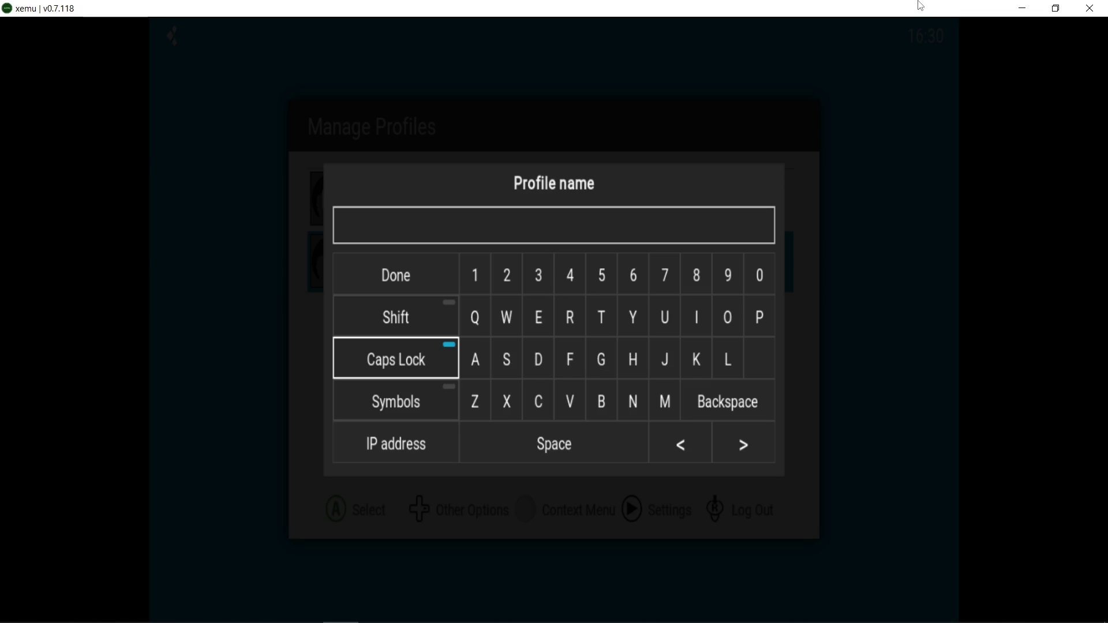
key("Right")
key("Right")
key("Right")
key("Right")
key("Right")
key("Right")
key("a")
key("a")
key("Return")
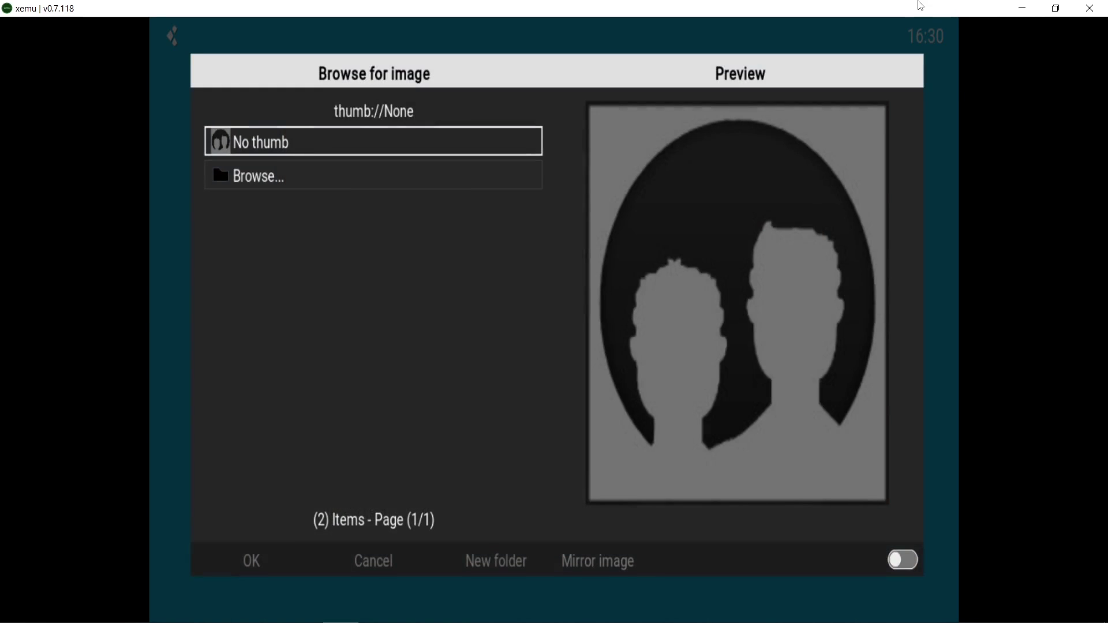
Save the HH profile with no thumb as its picture and load it.
key("a")
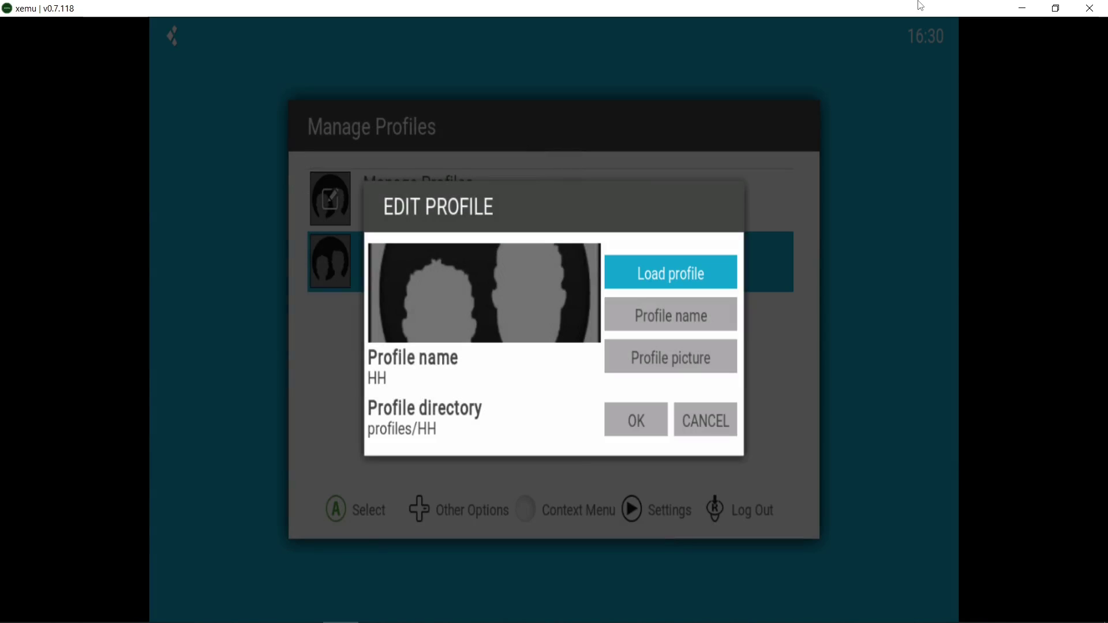
key("Down")
key("Down")
key("Down")
key("a")
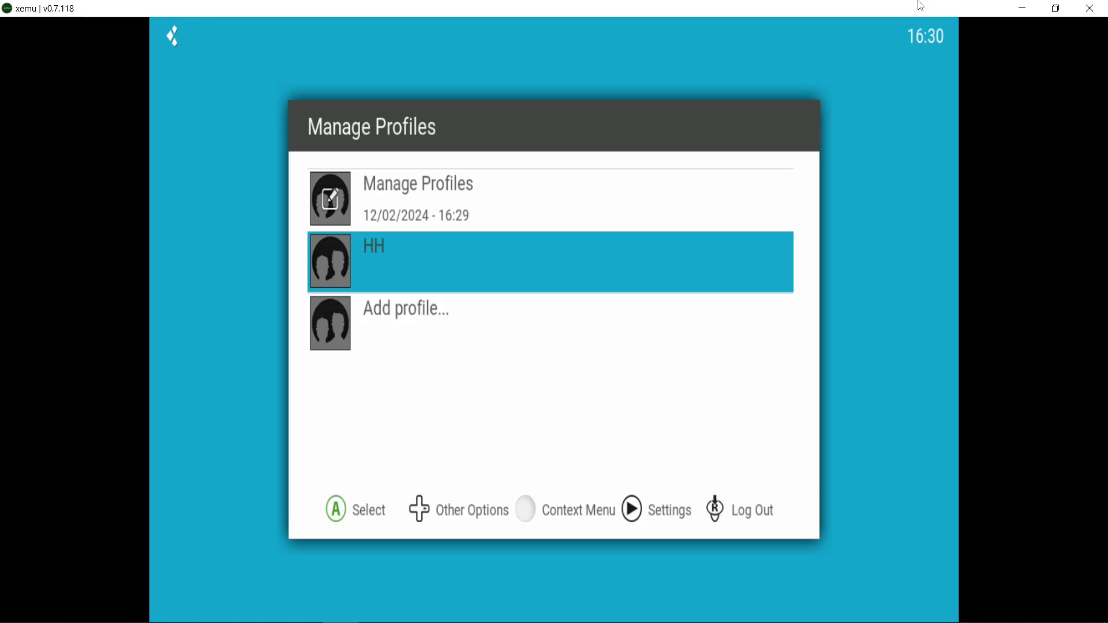
key("a")
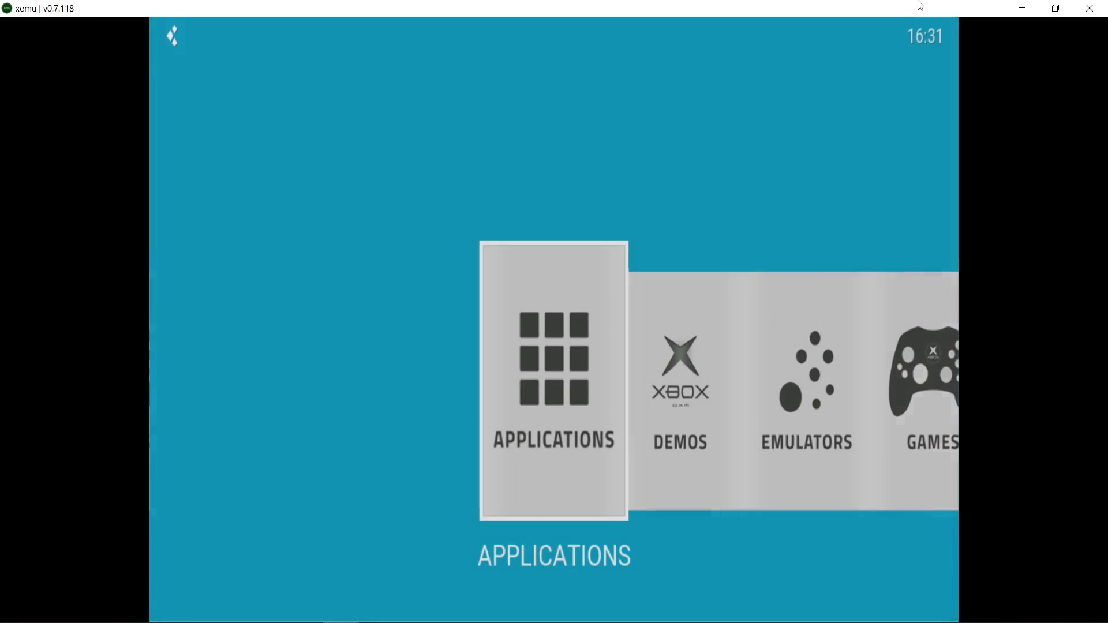
Look inside the Applications category, return to the home screen, and browse the Demos, Emulators and Games categories.
key("a")
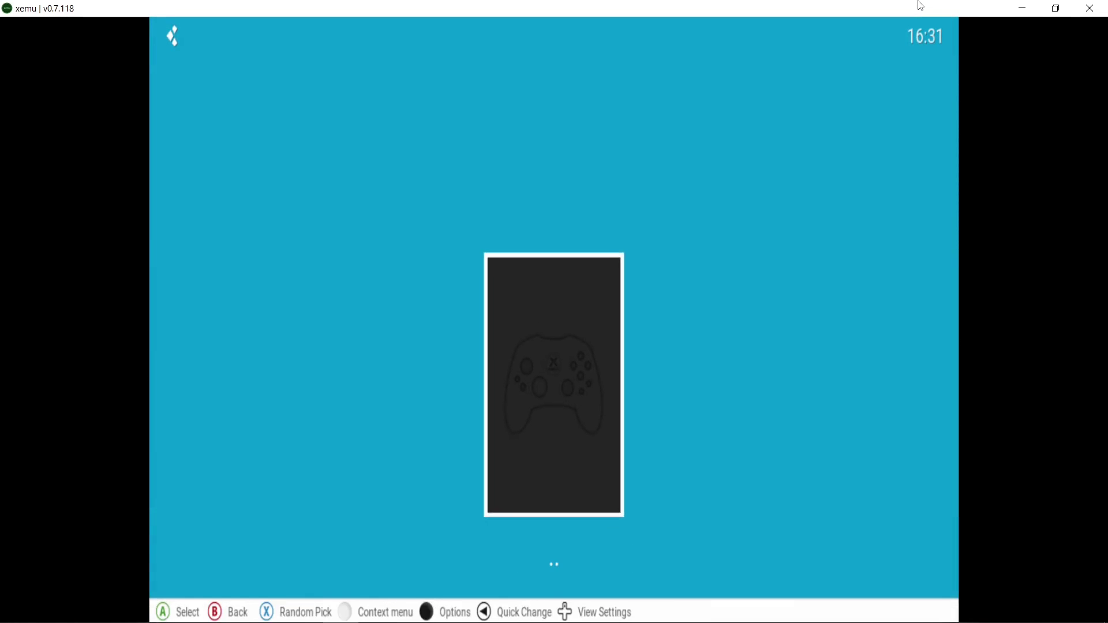
key("b")
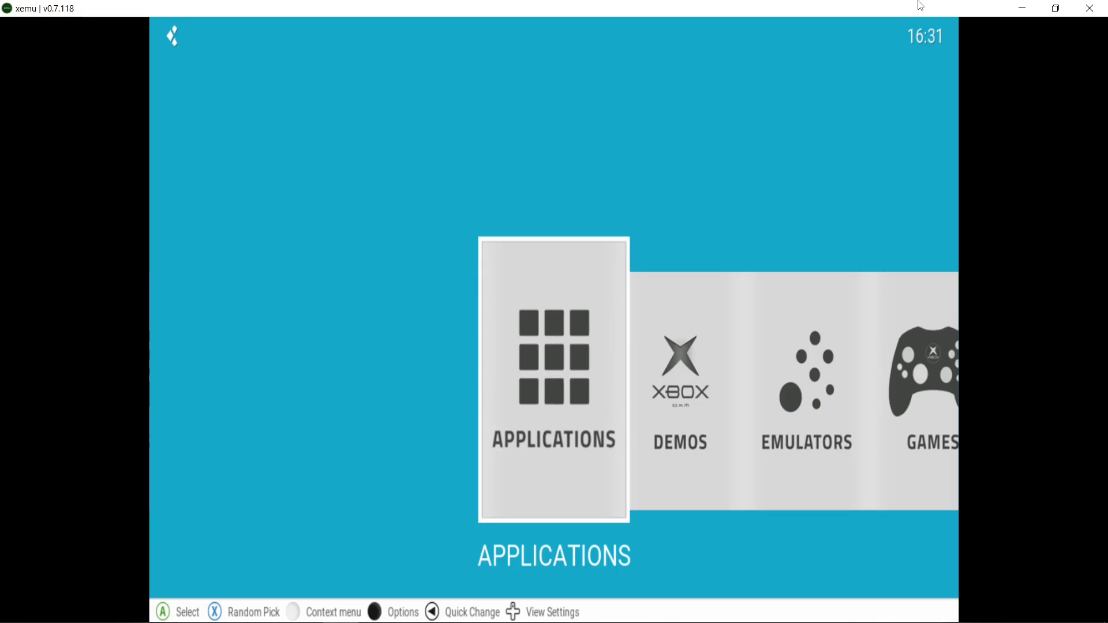
key("Right")
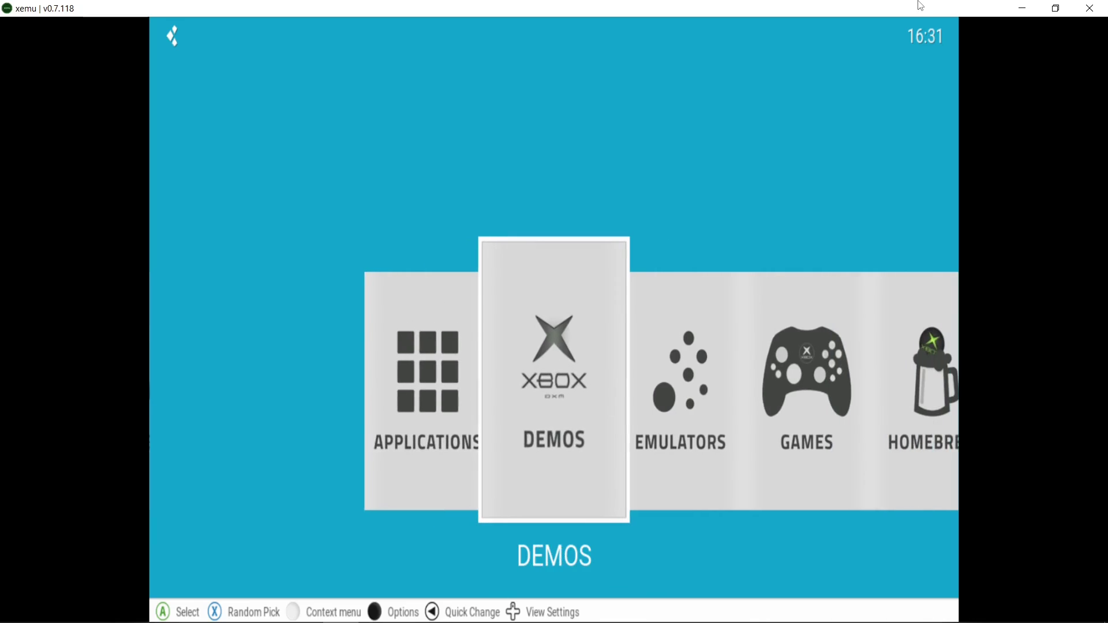
key("Right")
key("Right")
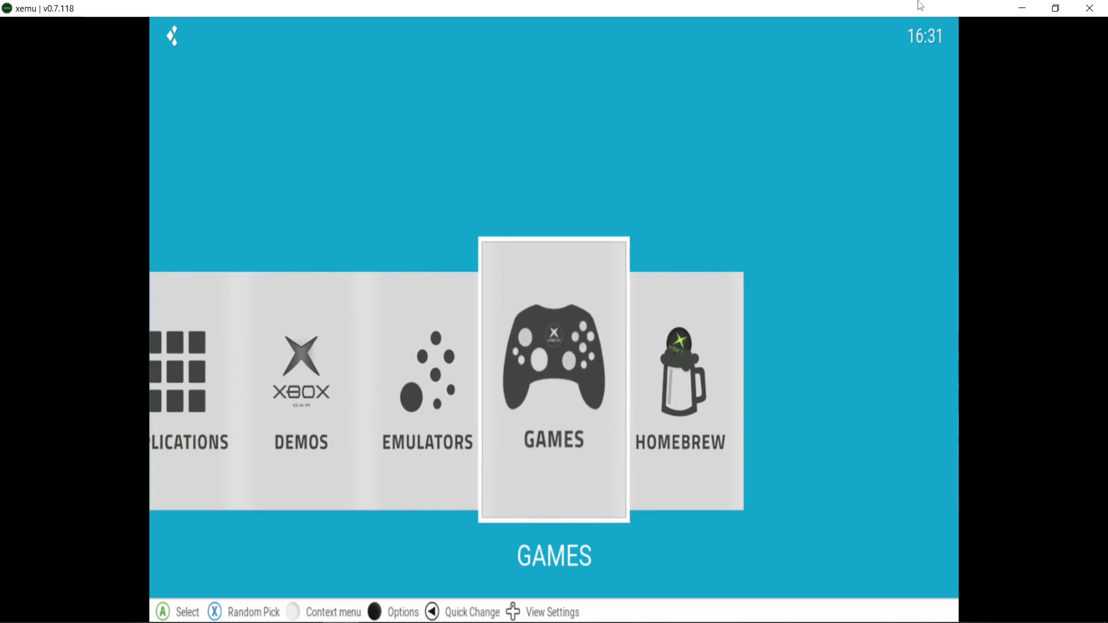
key("Left")
key("Left")
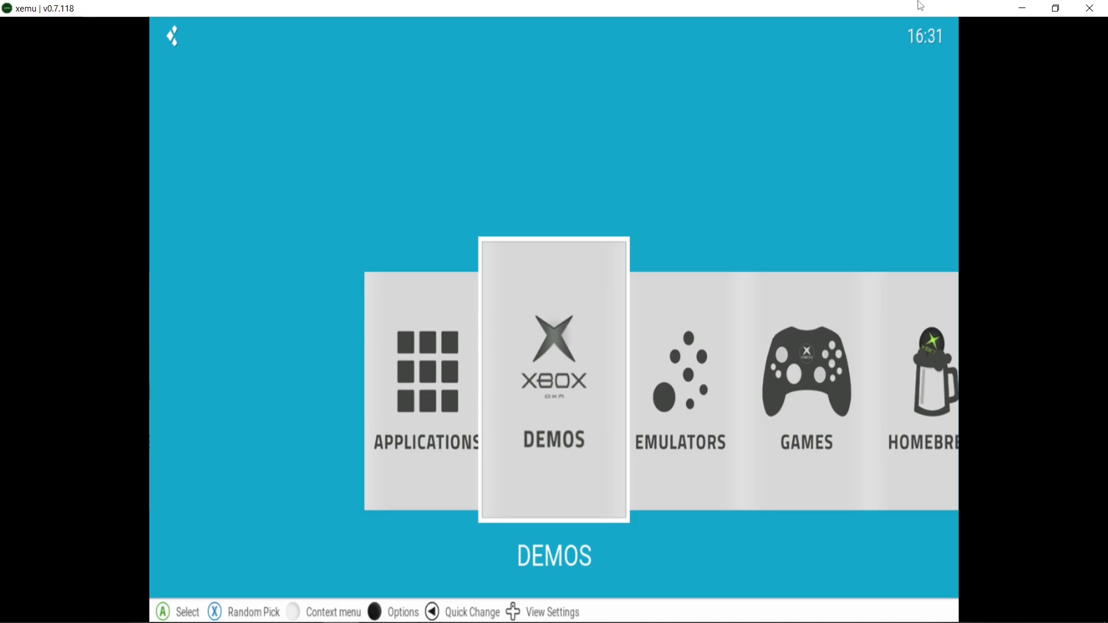
key("Right")
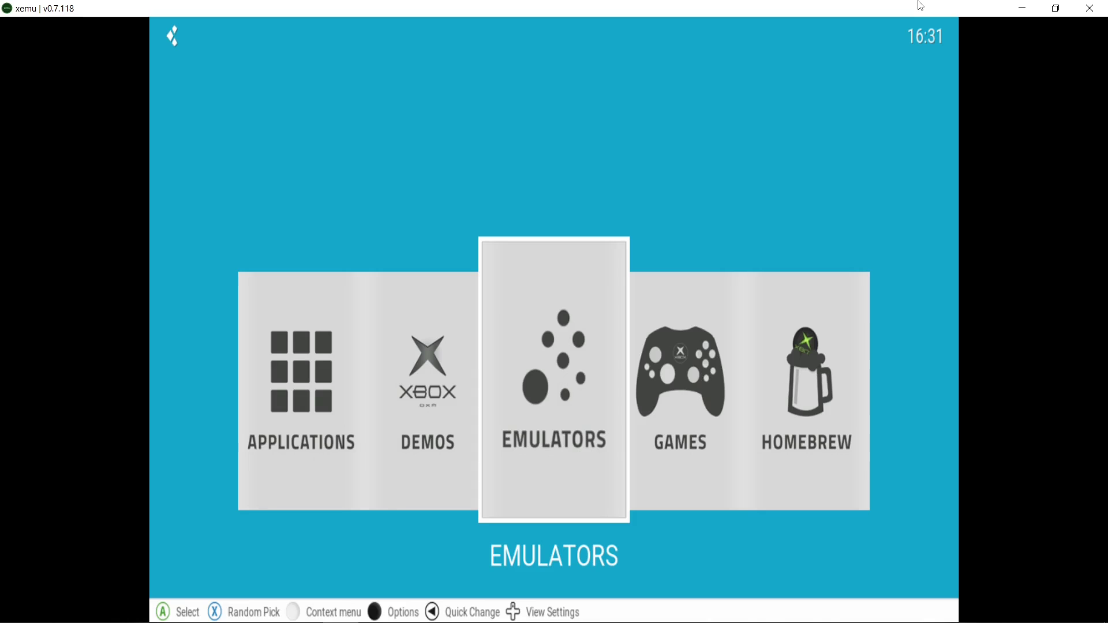
key("Left")
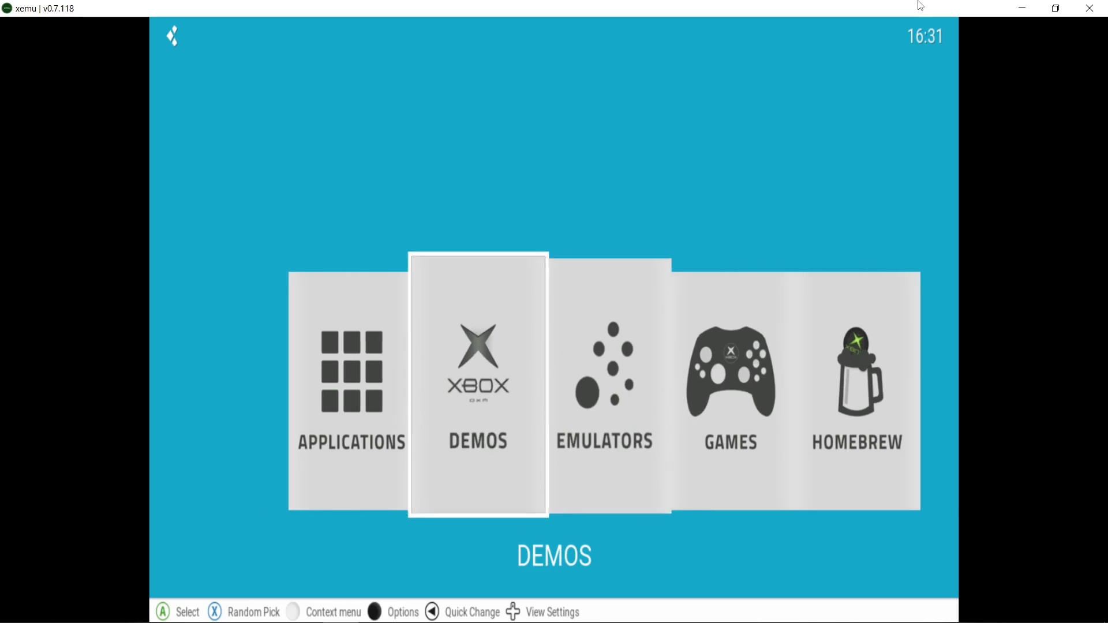
key("Left")
key("Right")
key("Right")
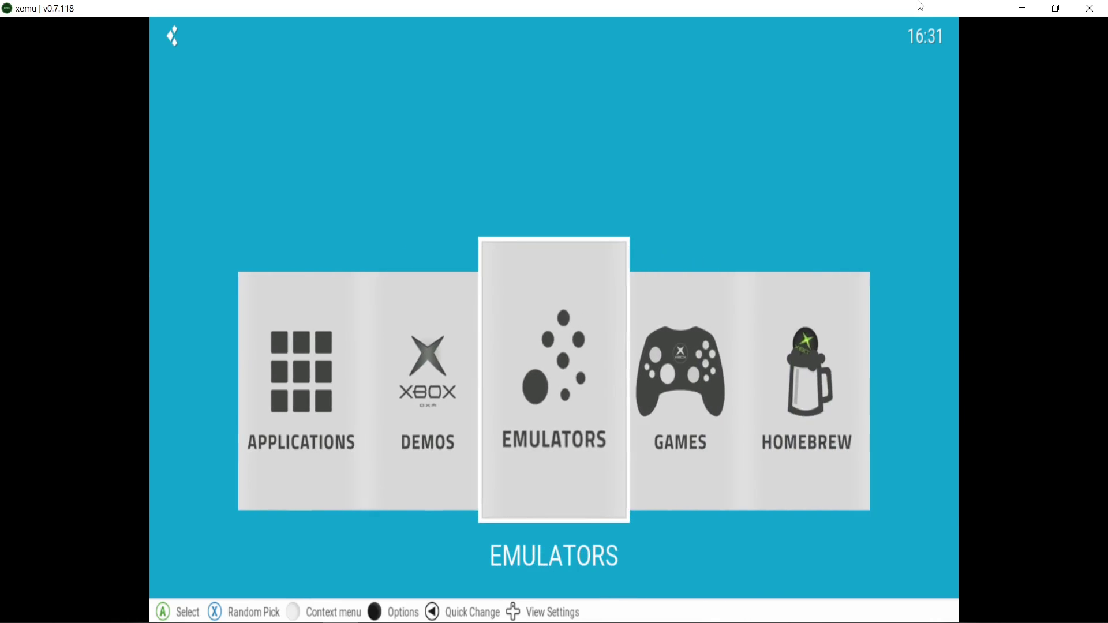